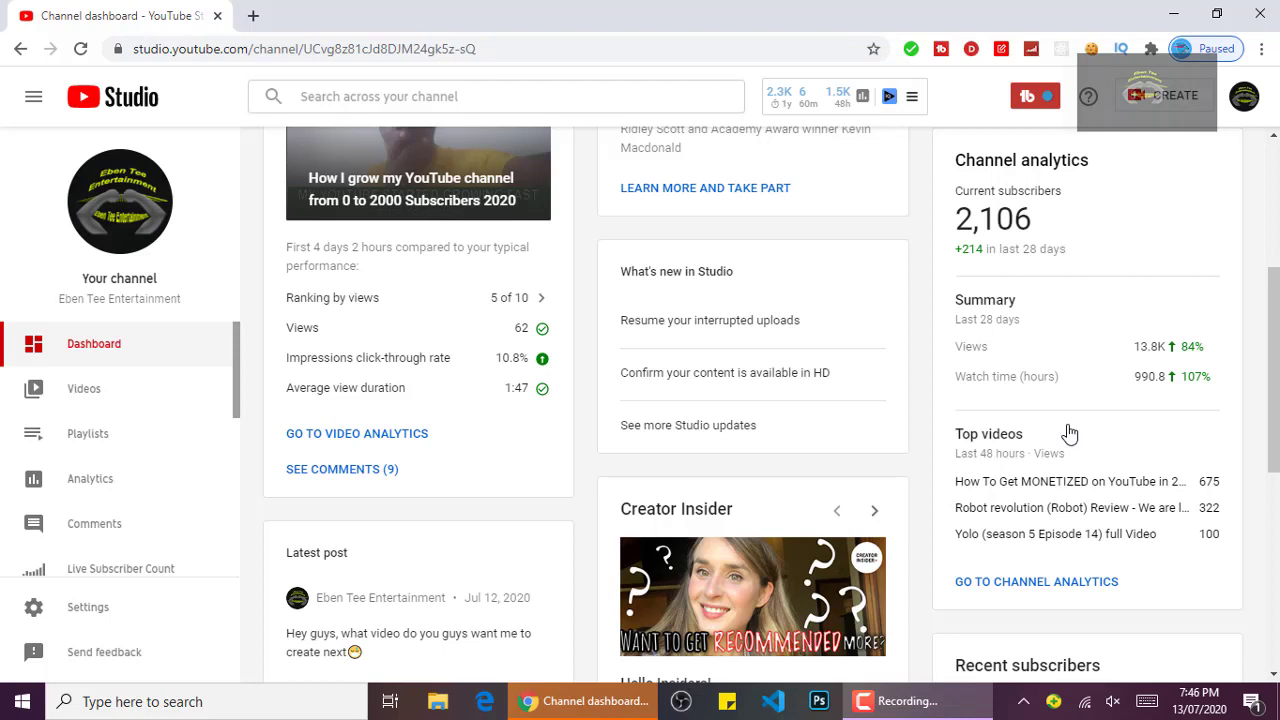
- Search Google for "google ads" in a new tab and enter Google Ads through the Start now option on its official site
left_click(252, 17)
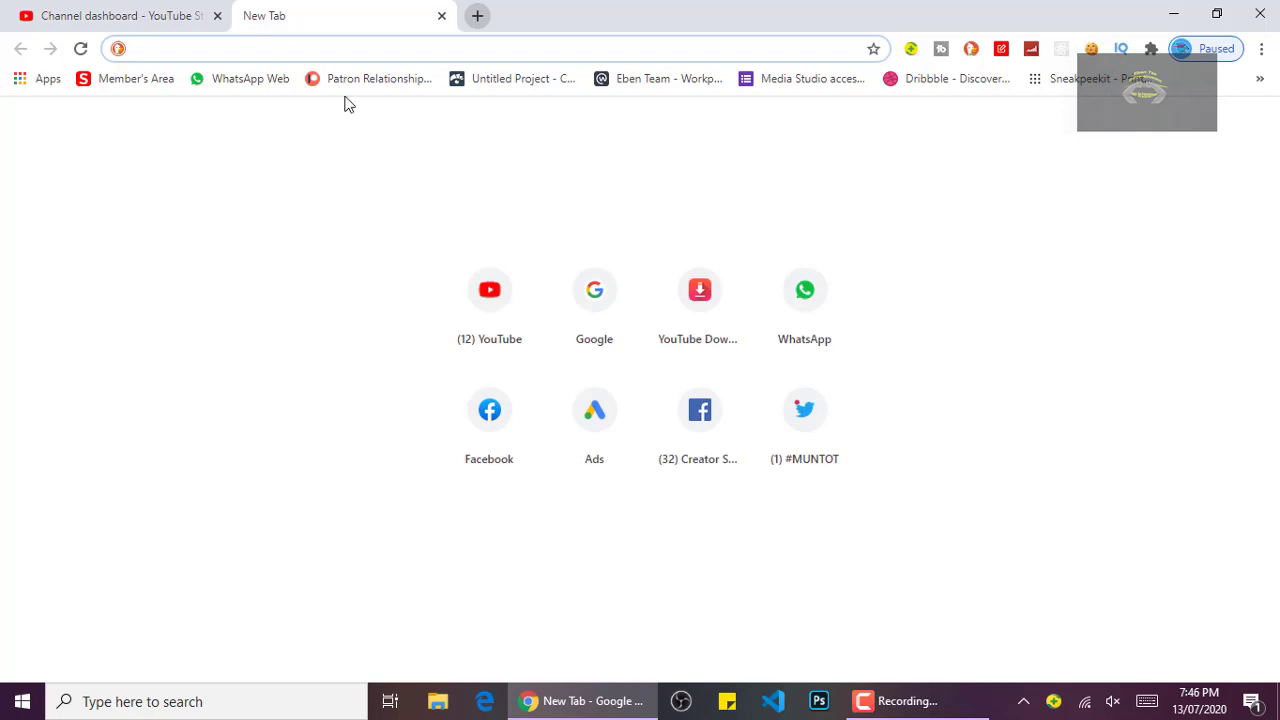
left_click(608, 303)
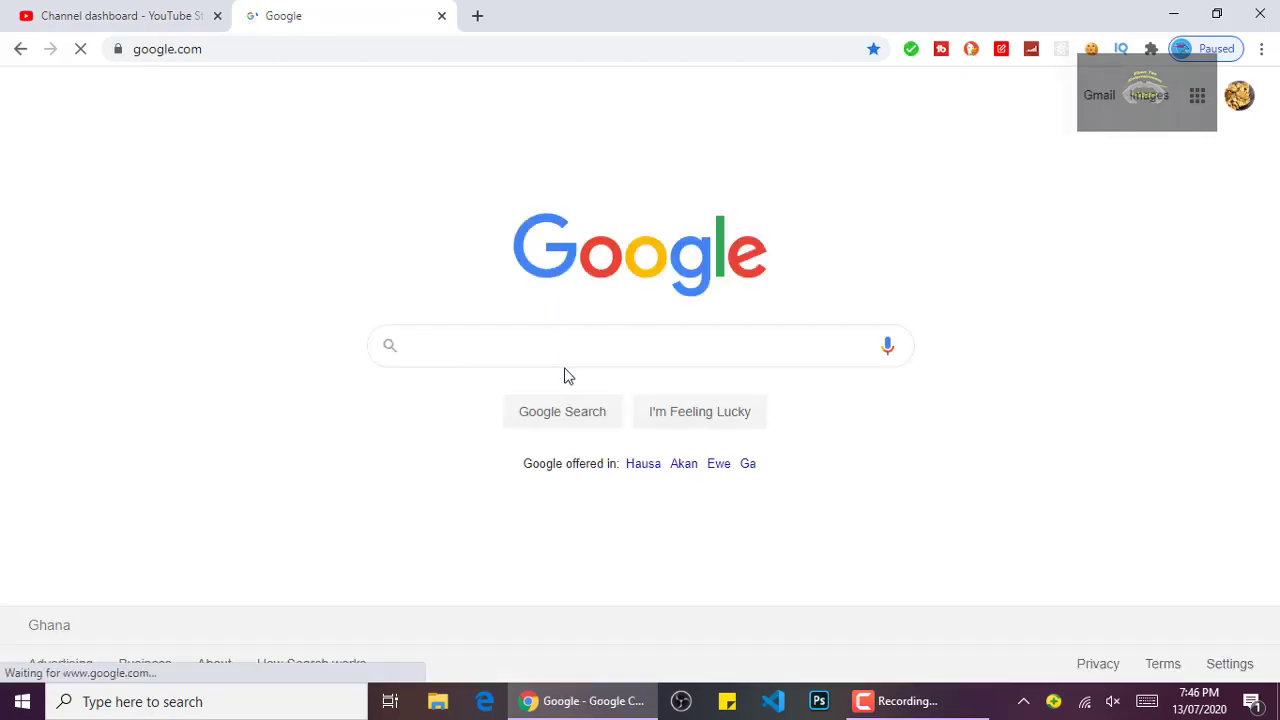
type("googl")
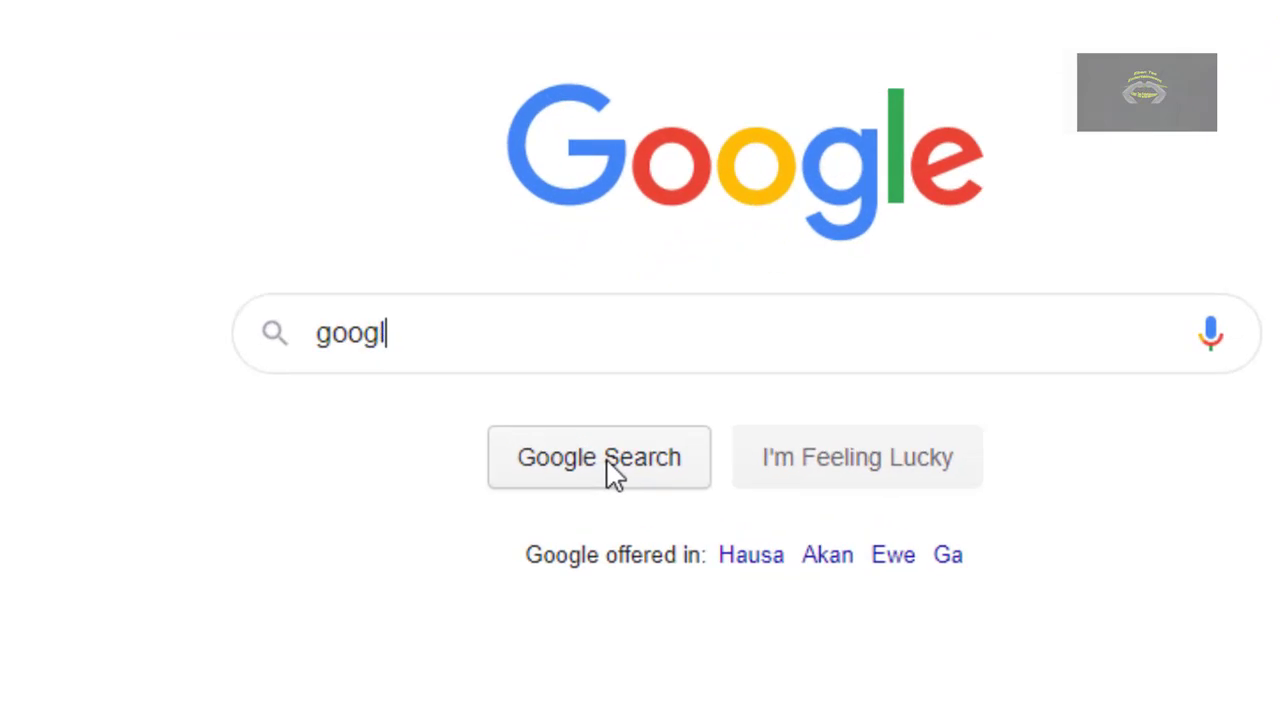
type("e ads")
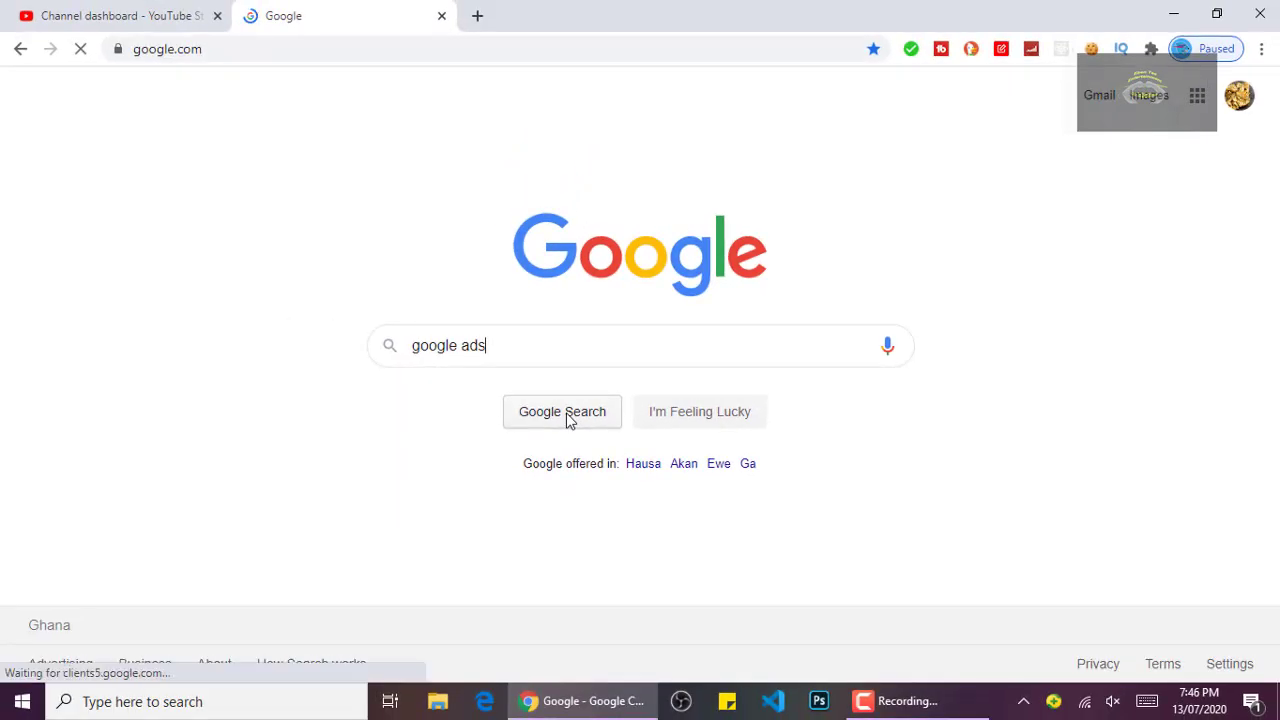
left_click(567, 418)
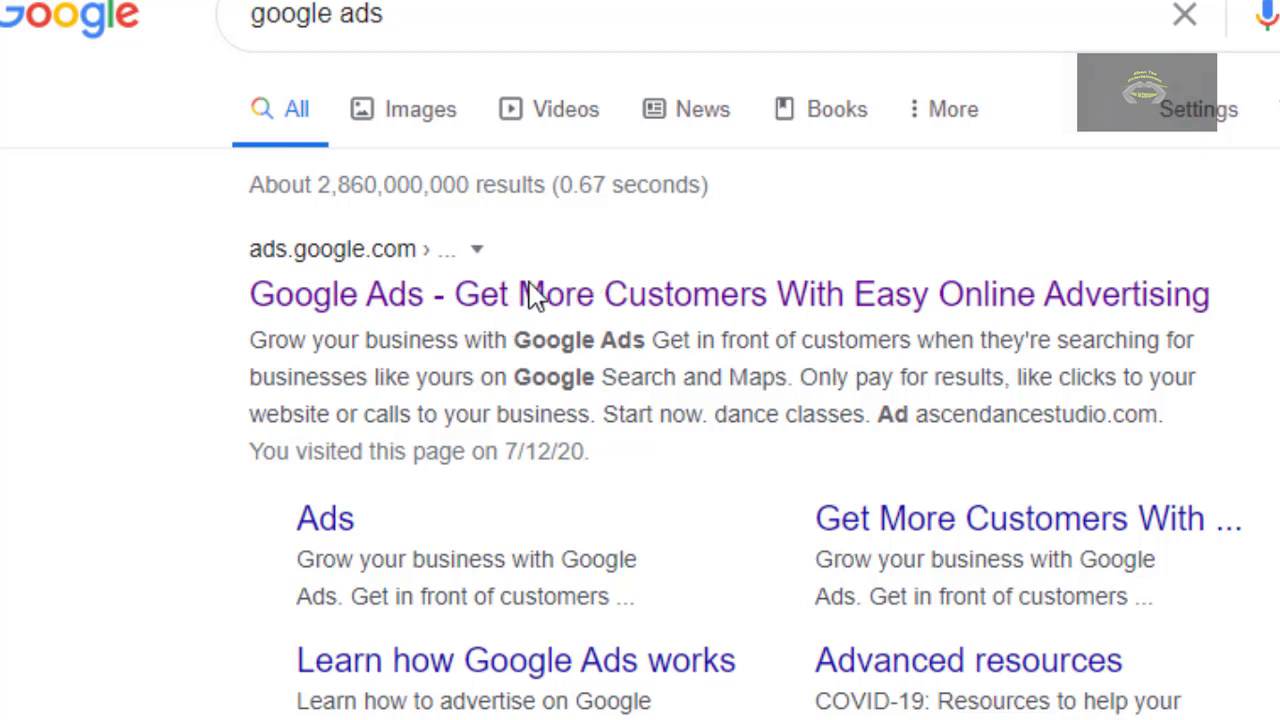
left_click(415, 315)
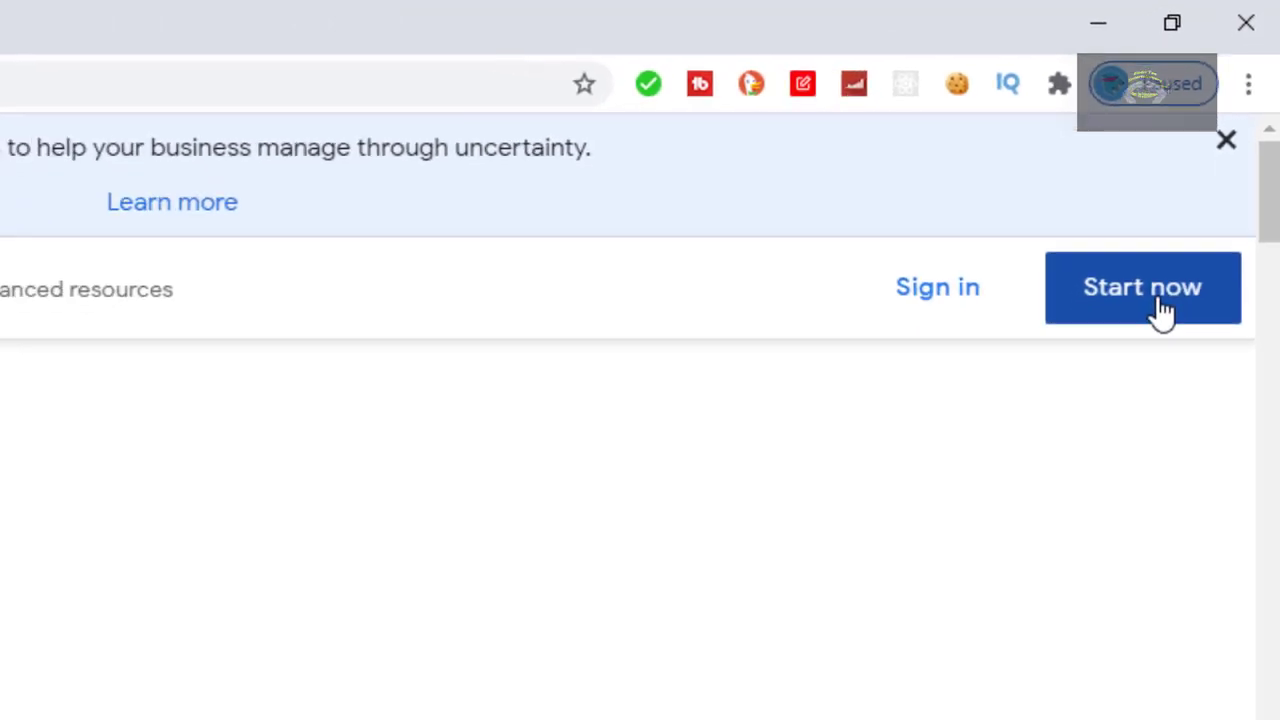
left_click(1162, 312)
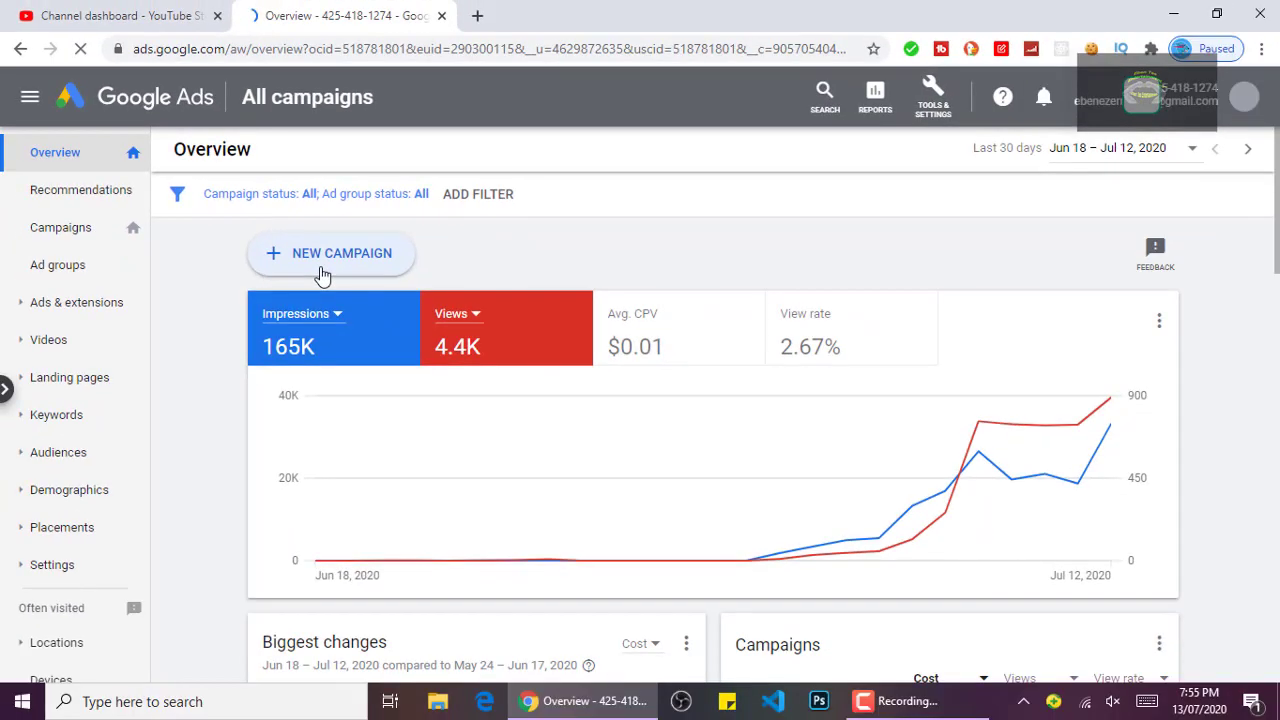
- Start a new campaign and choose to create it without a goal's guidance
left_click(475, 350)
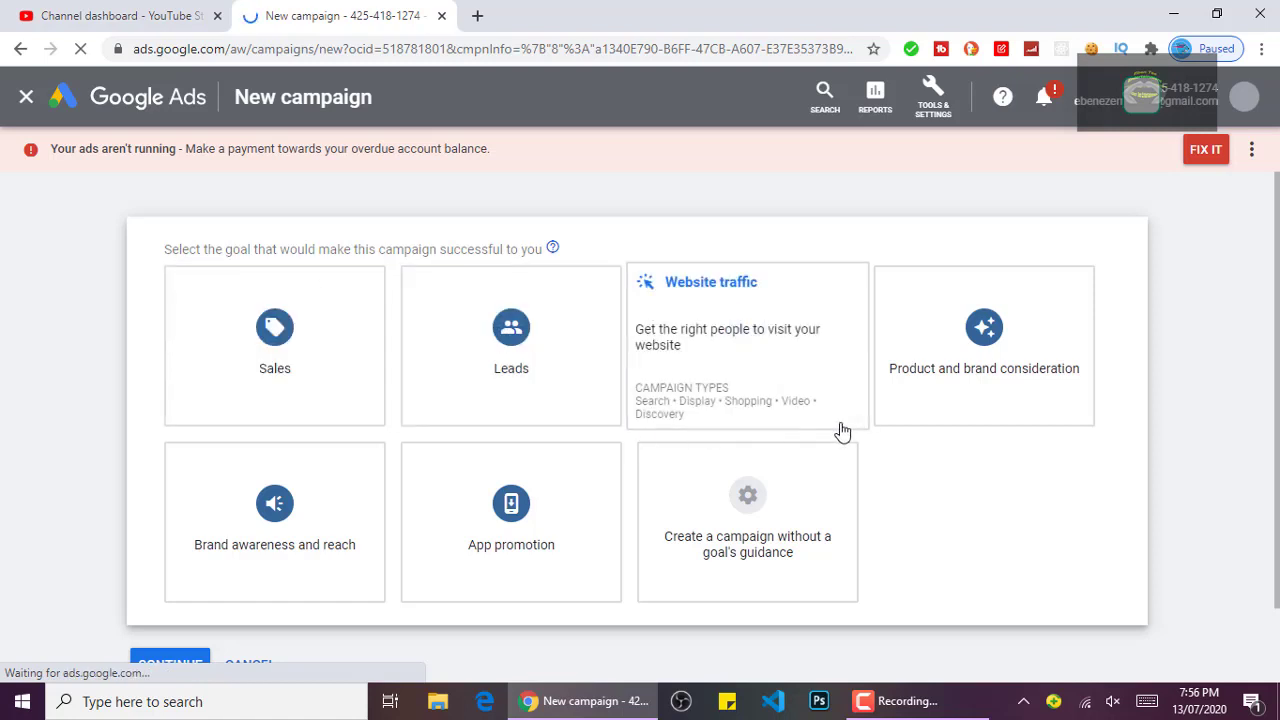
left_click(818, 545)
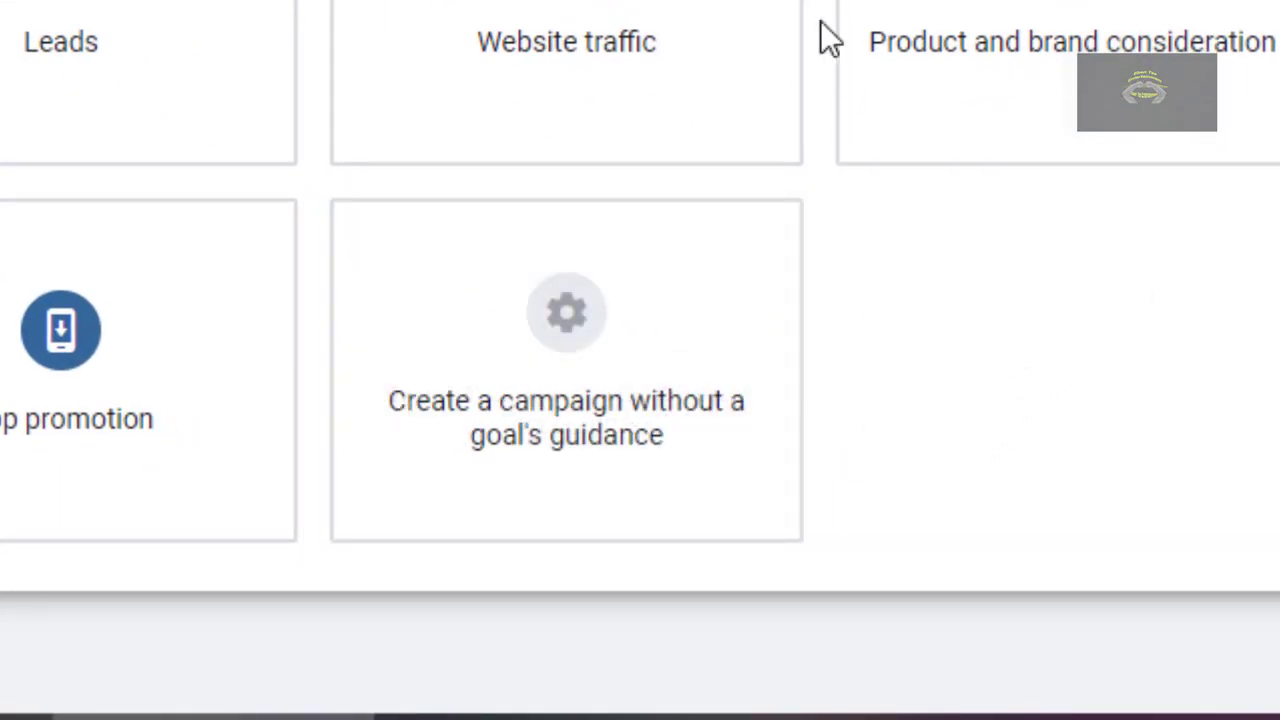
left_click(648, 396)
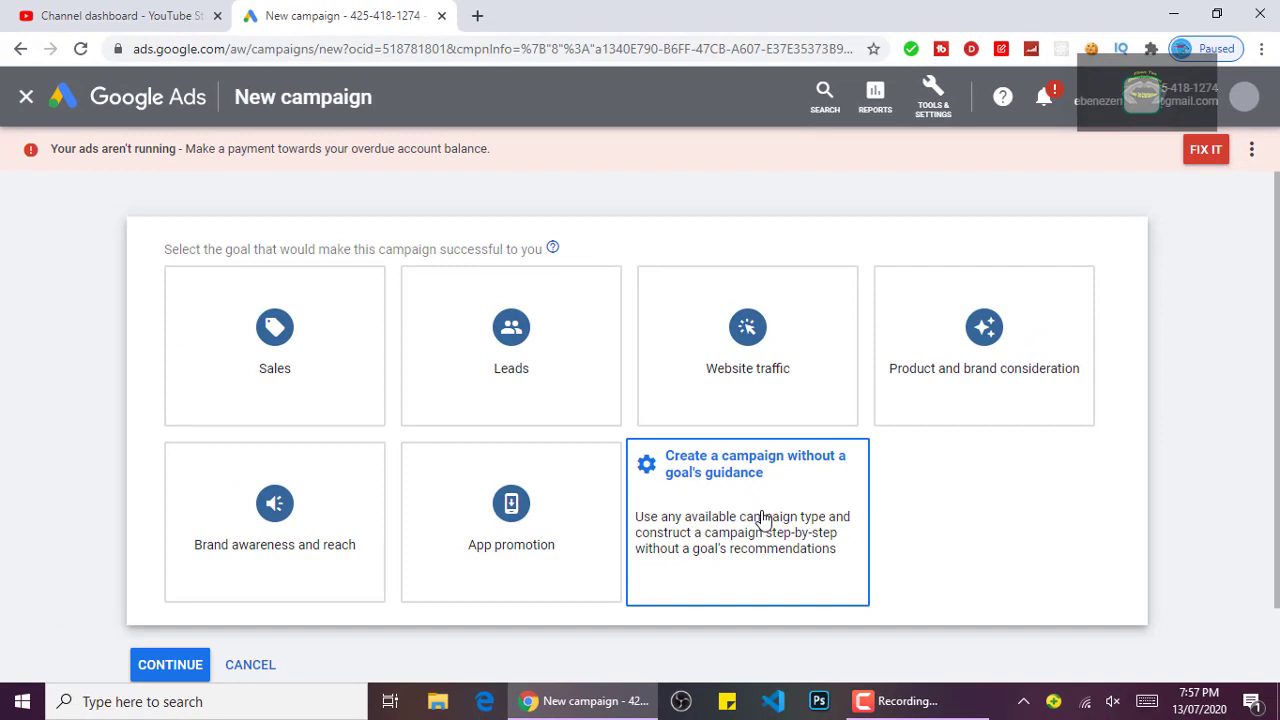
left_click(762, 517)
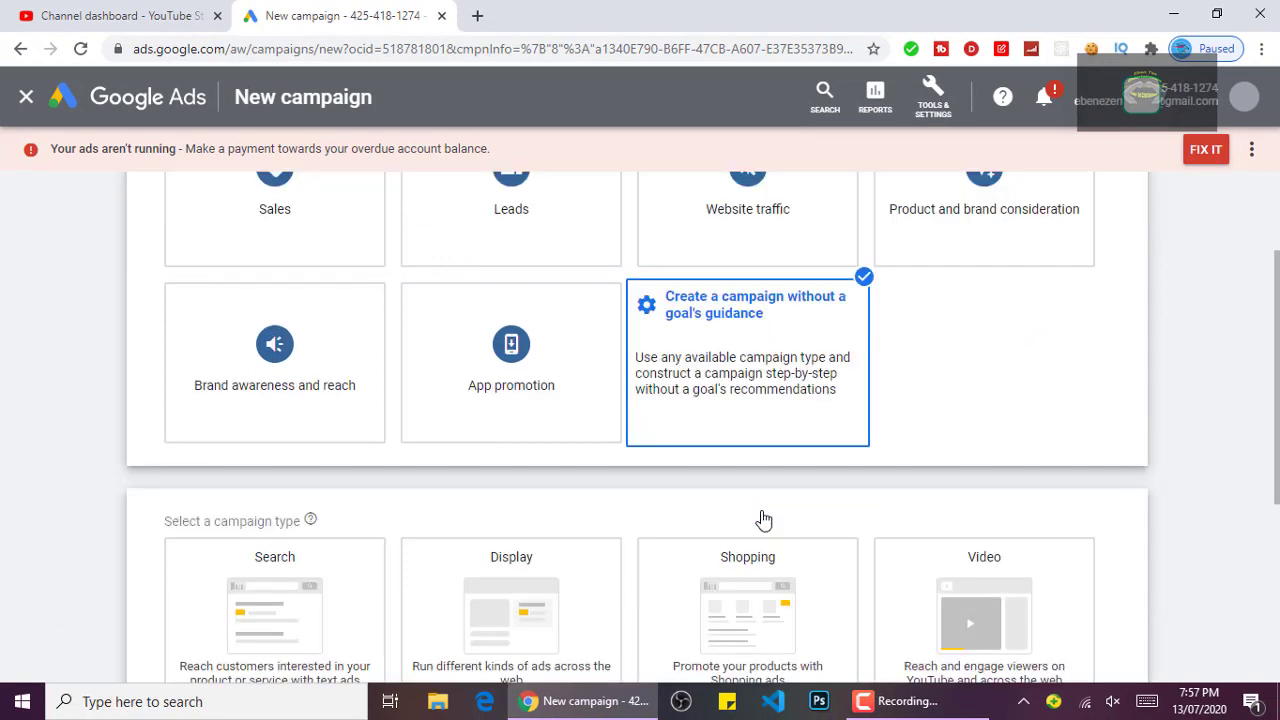
- Choose Video as the campaign type, look through its subtypes and continue to the campaign settings
scroll(800, 517, "down", 2)
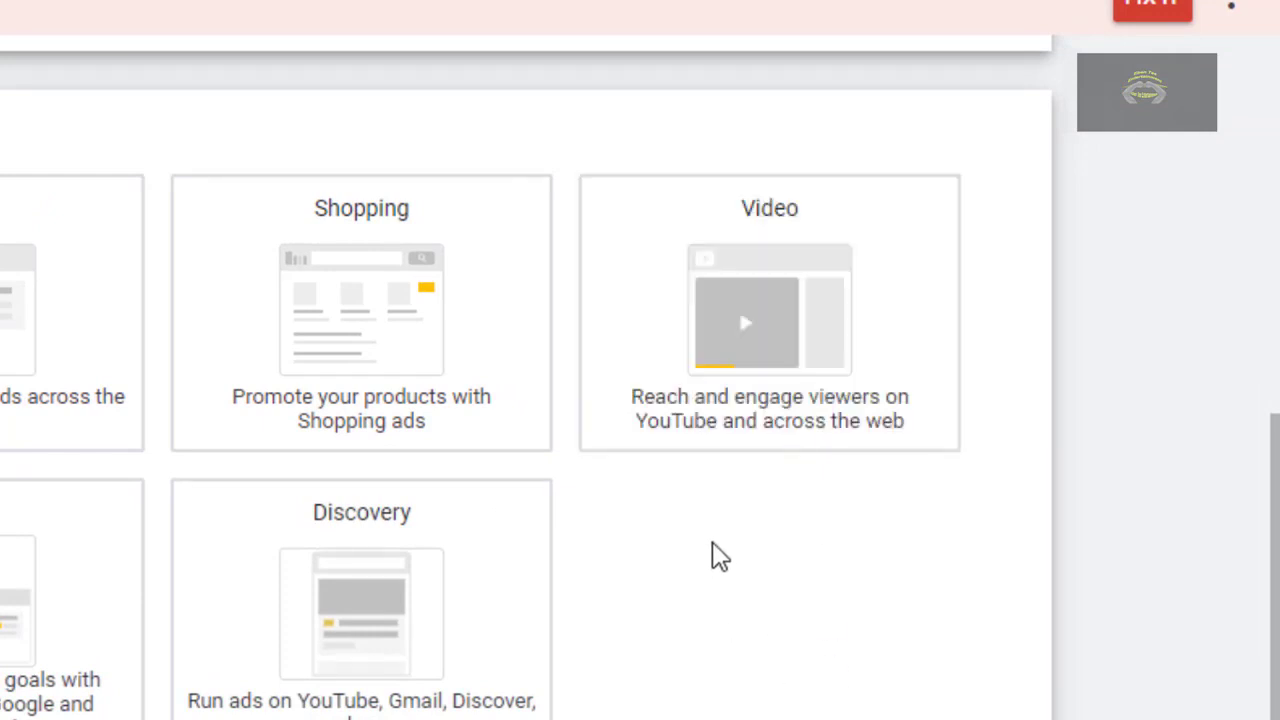
mouse_move(766, 391)
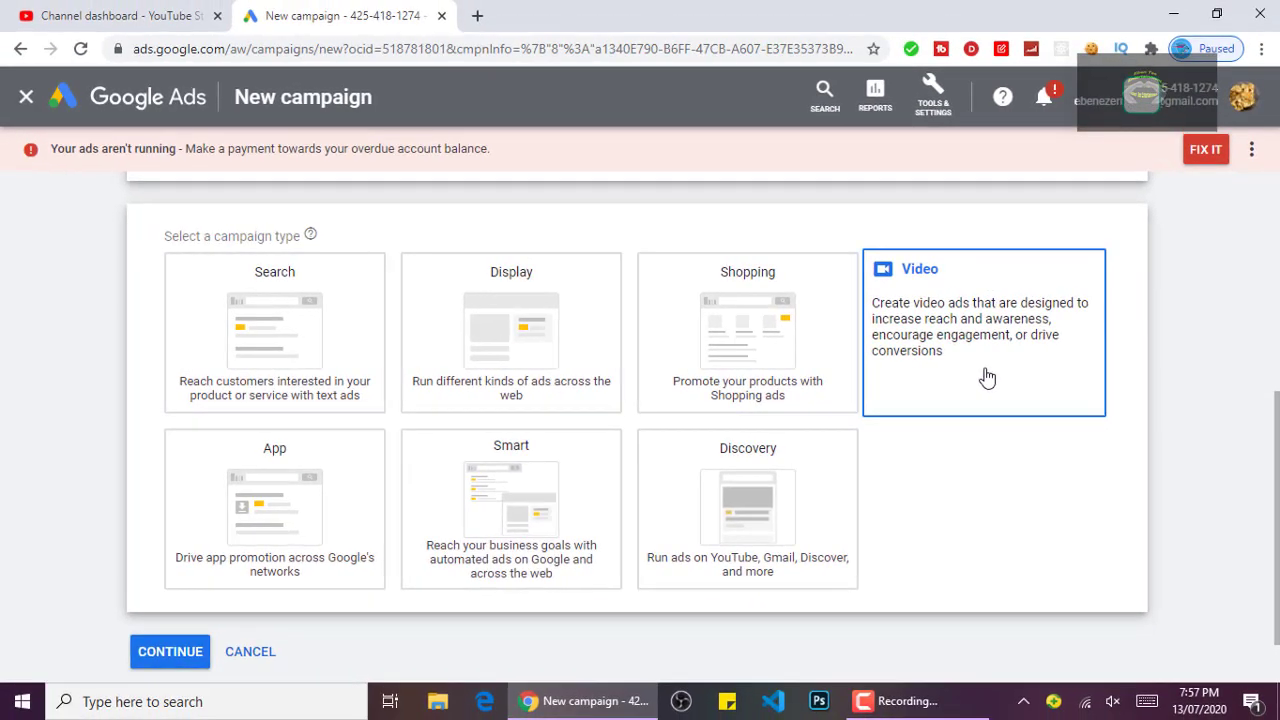
left_click(775, 390)
scroll(775, 390, "down", 5)
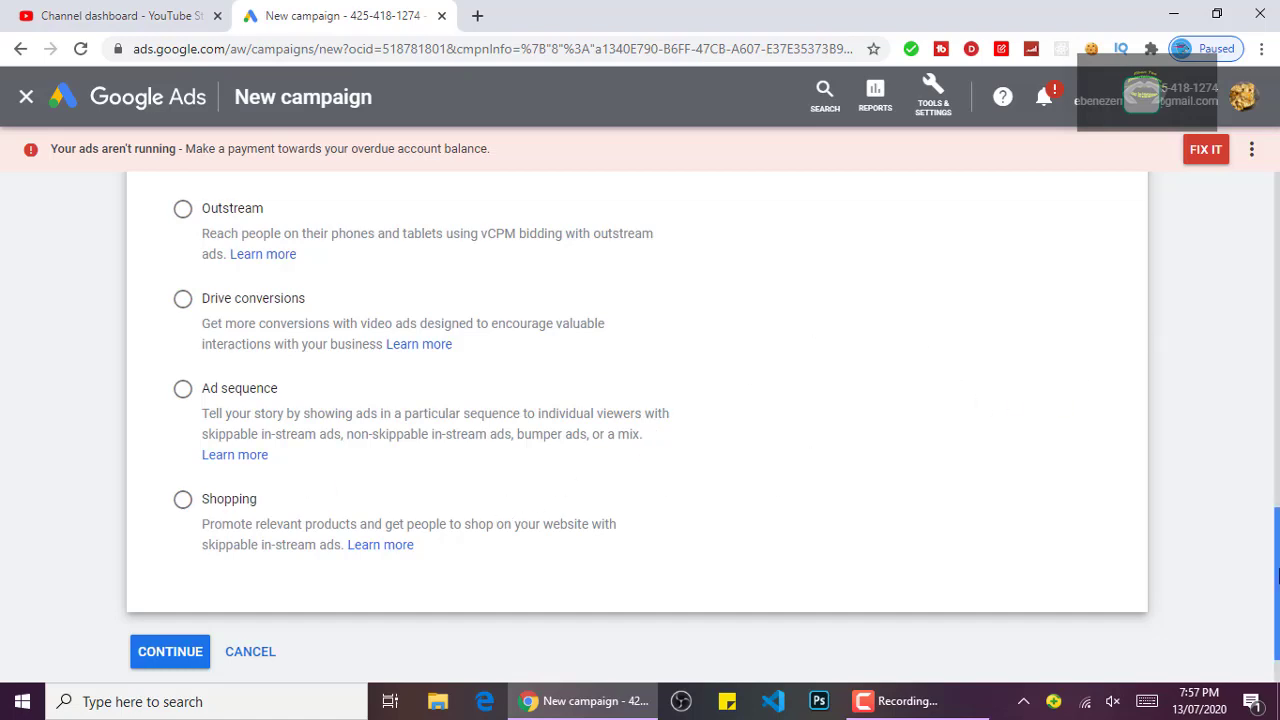
scroll(1277, 575, "up", 3)
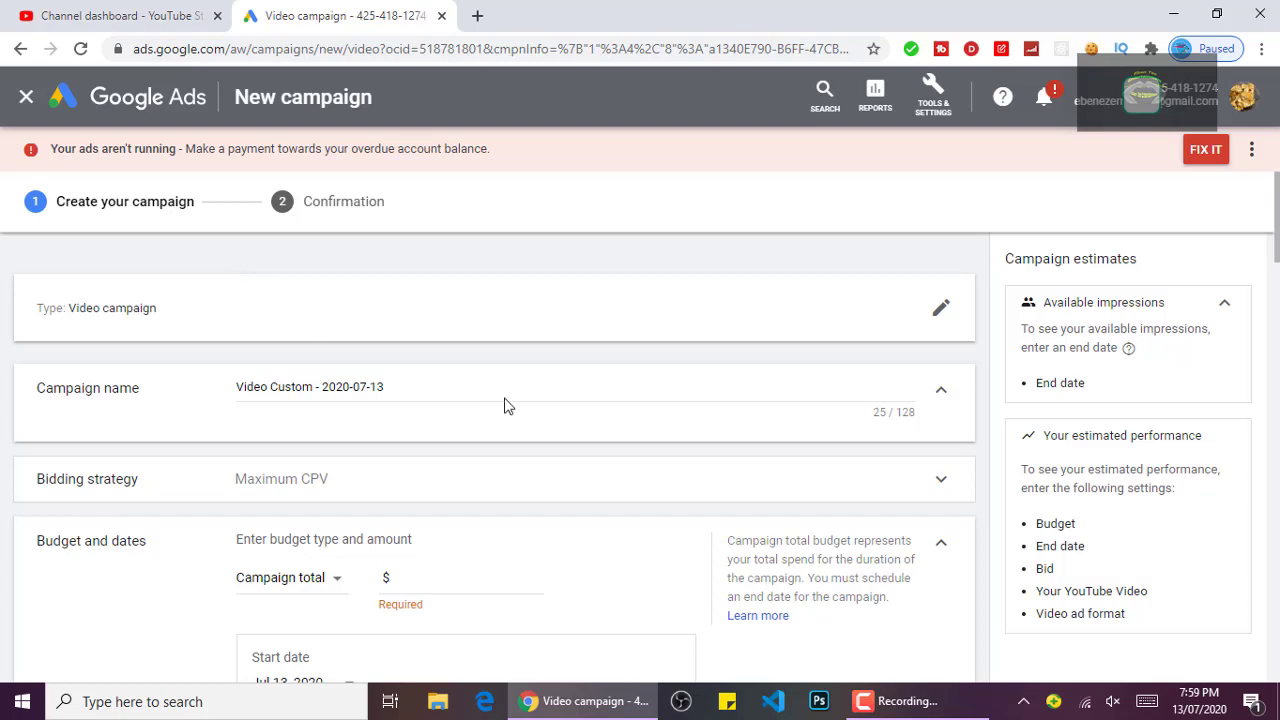
left_click(940, 312)
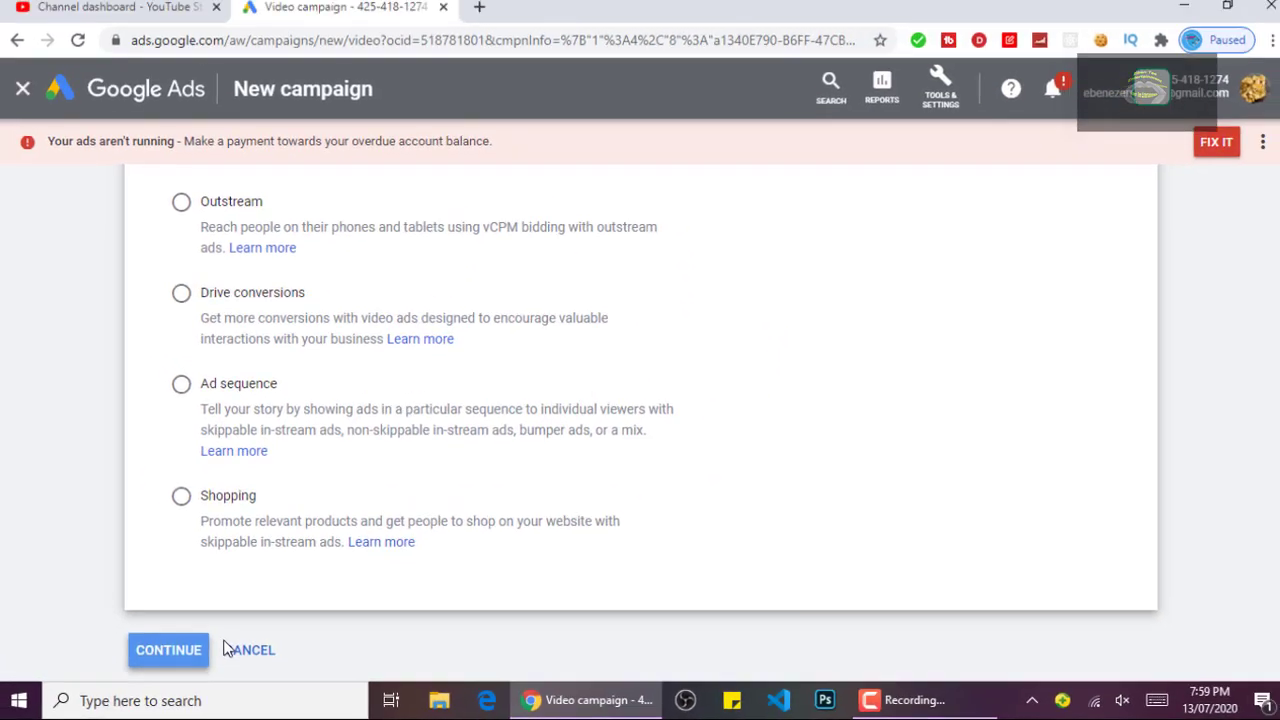
left_click(225, 648)
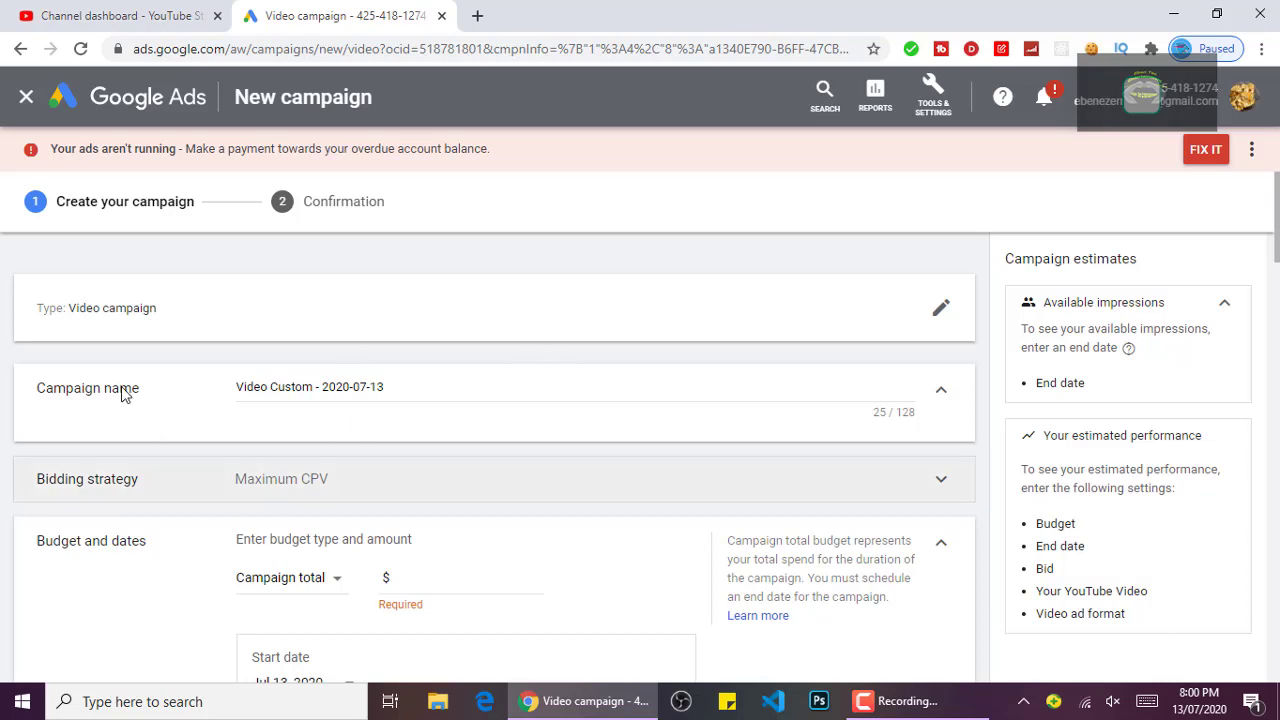
- Rename the campaign as "Get more subscribers - 2020-07-13"
left_click(314, 382)
left_click_drag(314, 385, 230, 390)
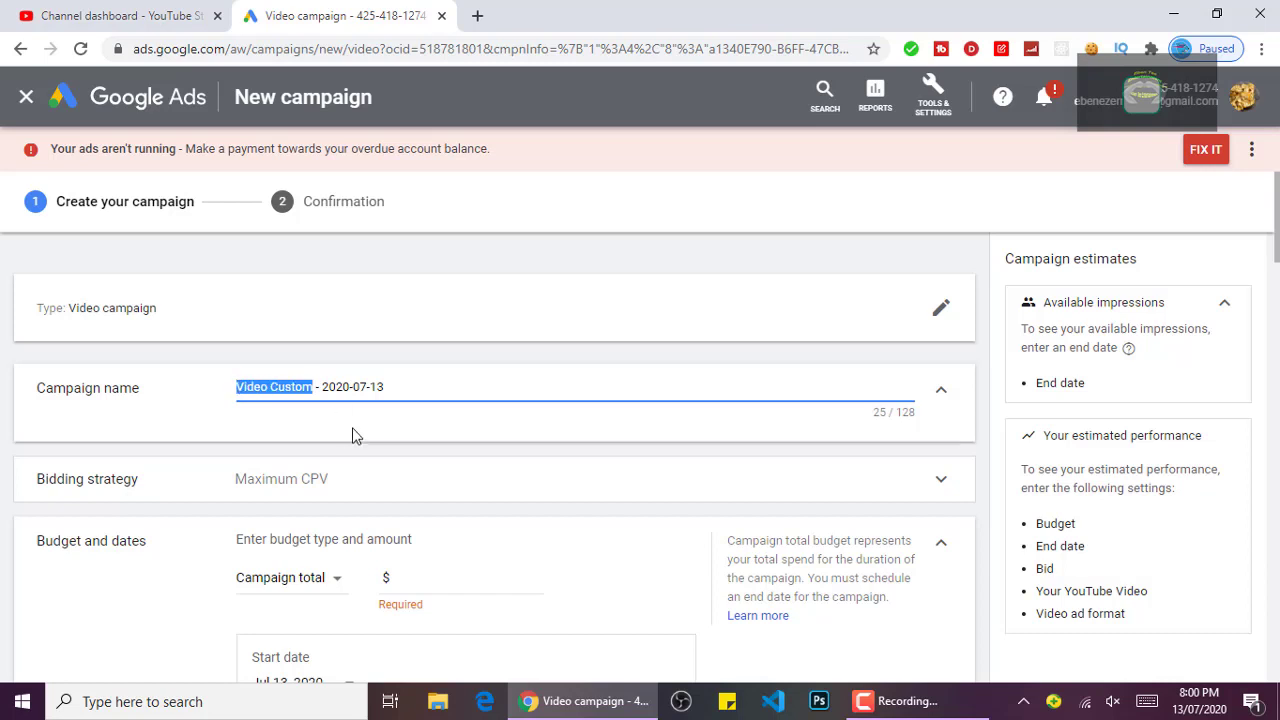
type("Getb")
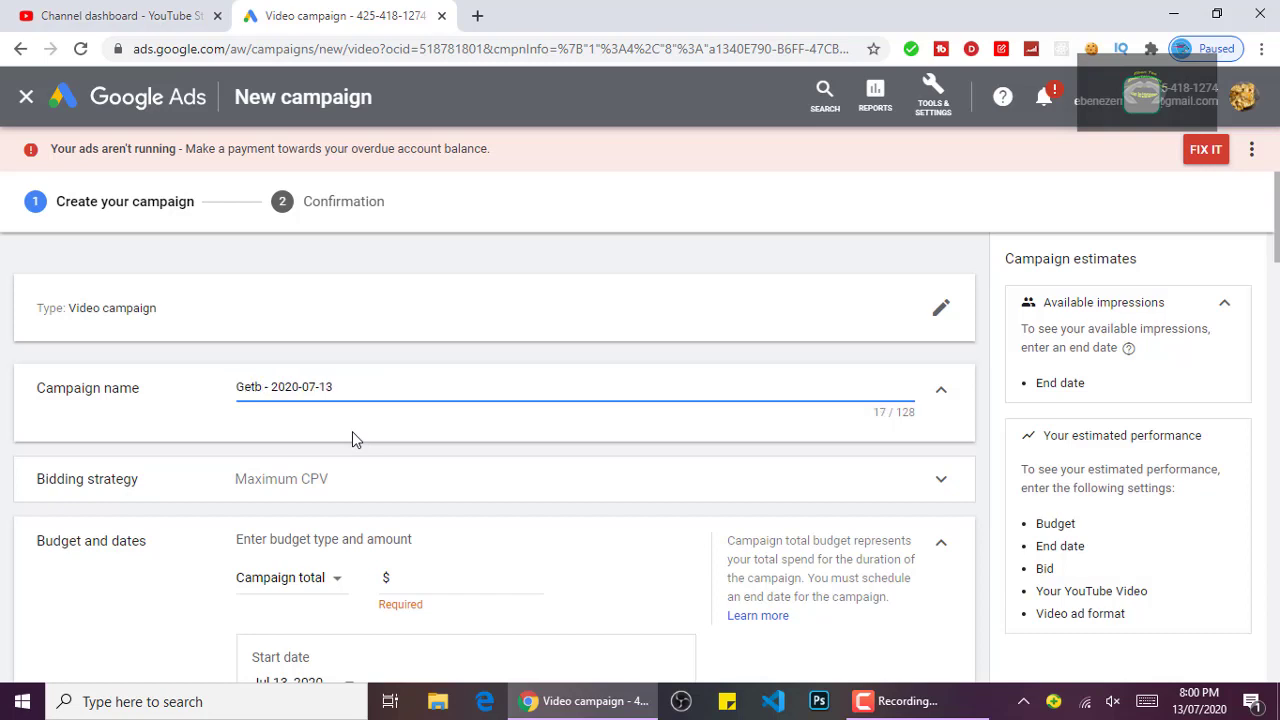
key("BackSpace")
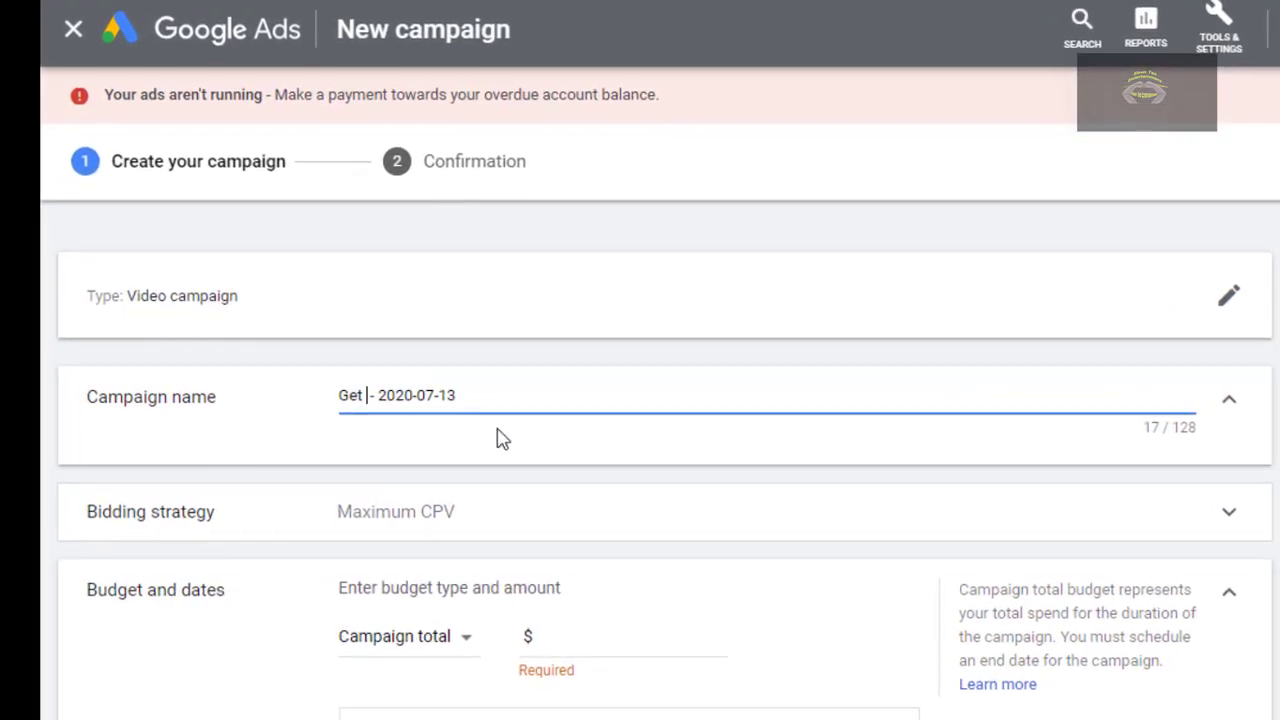
type("more ")
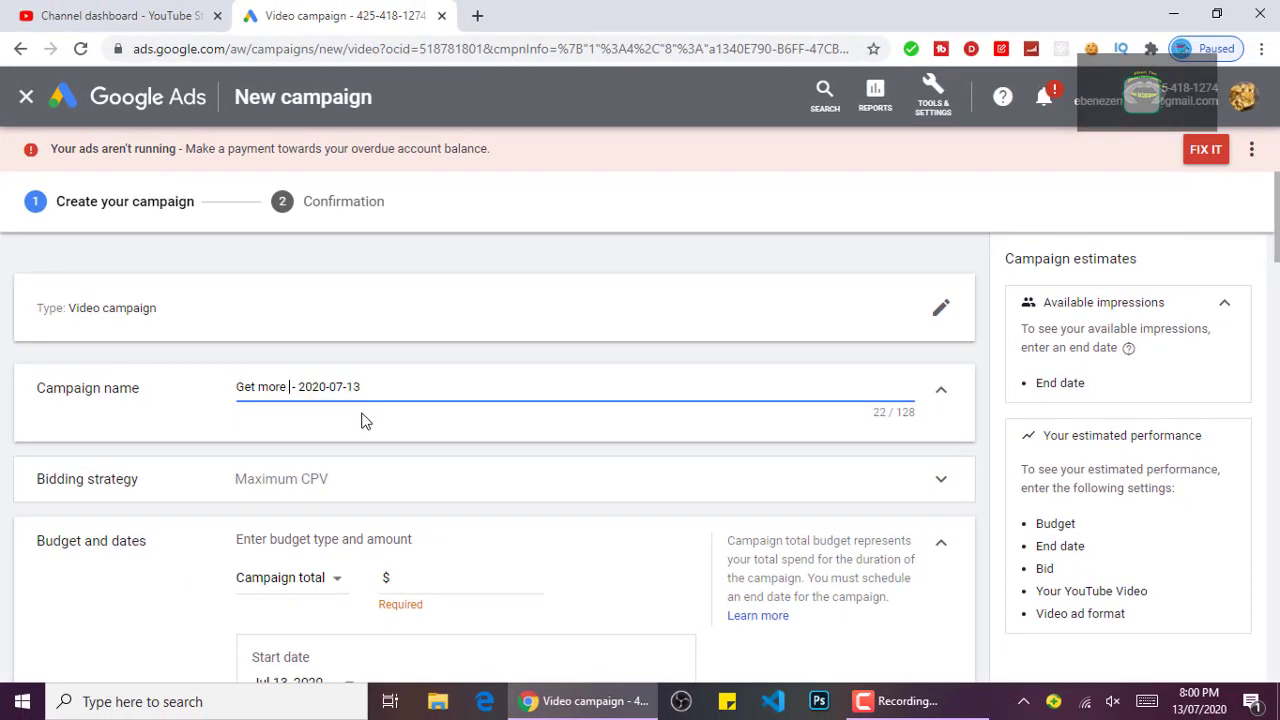
type("subscriber")
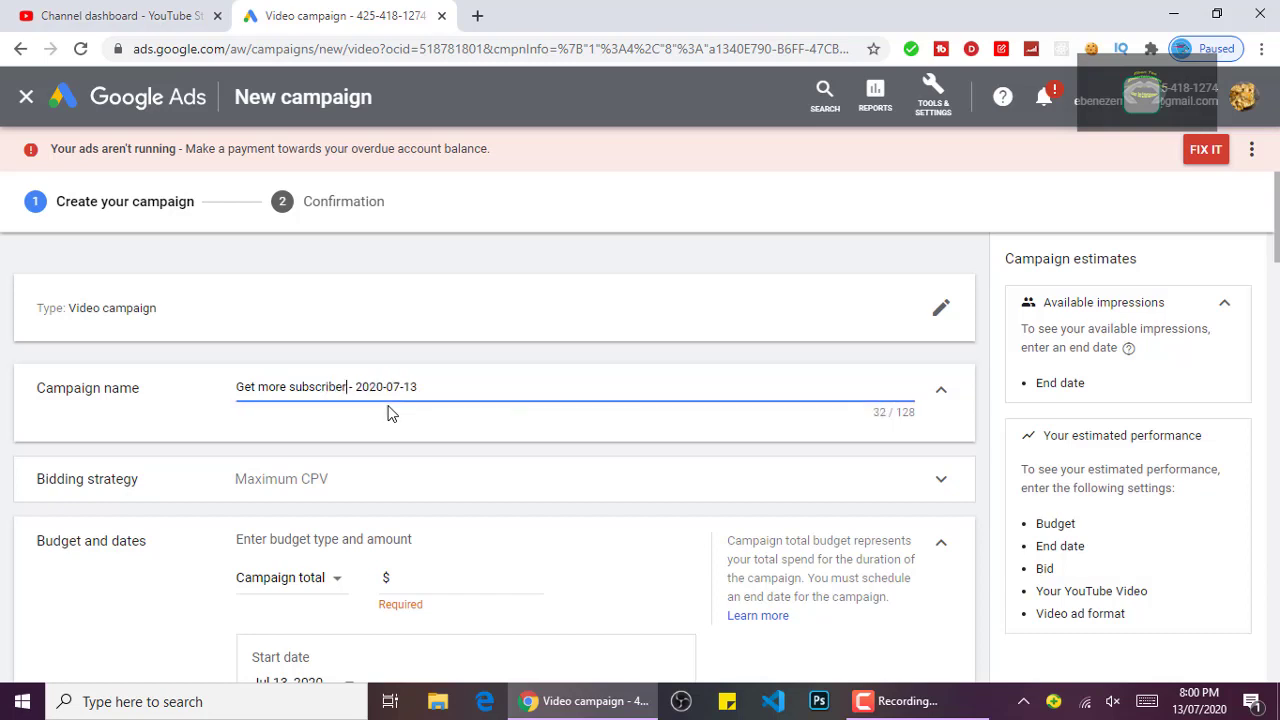
type("s")
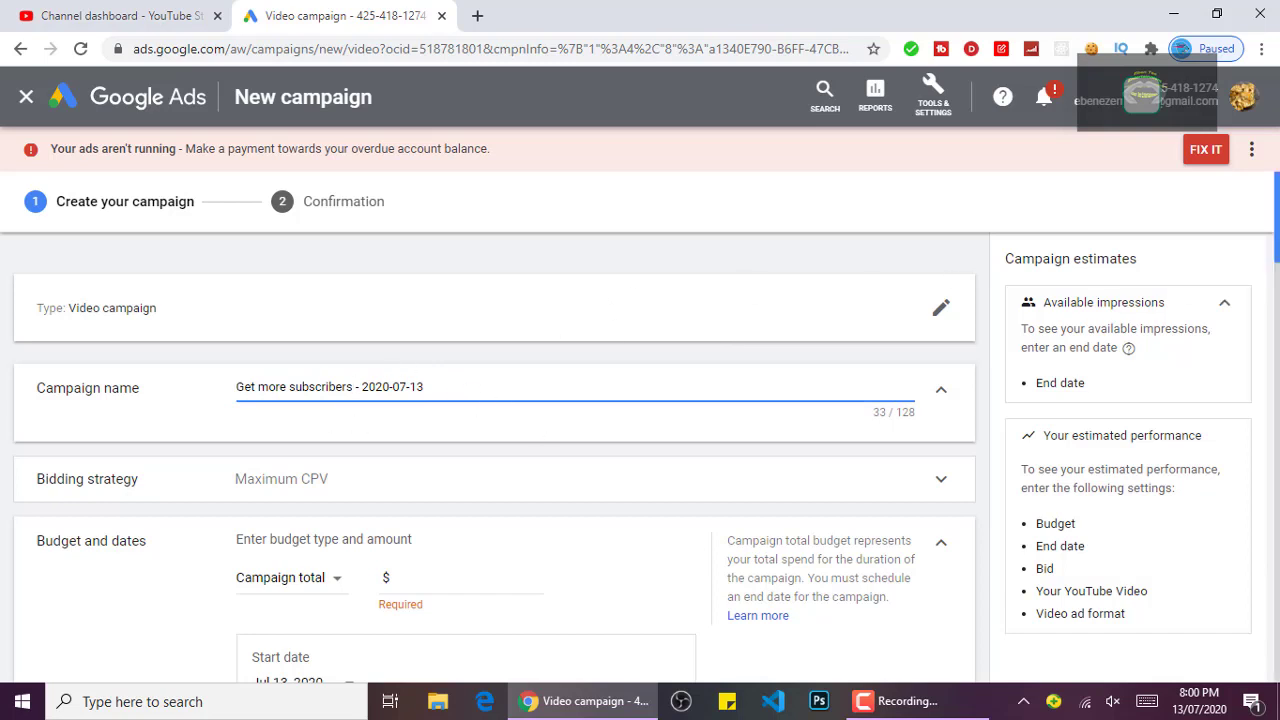
- Set the campaign total budget to $30.00
scroll(520, 366, "down", 3)
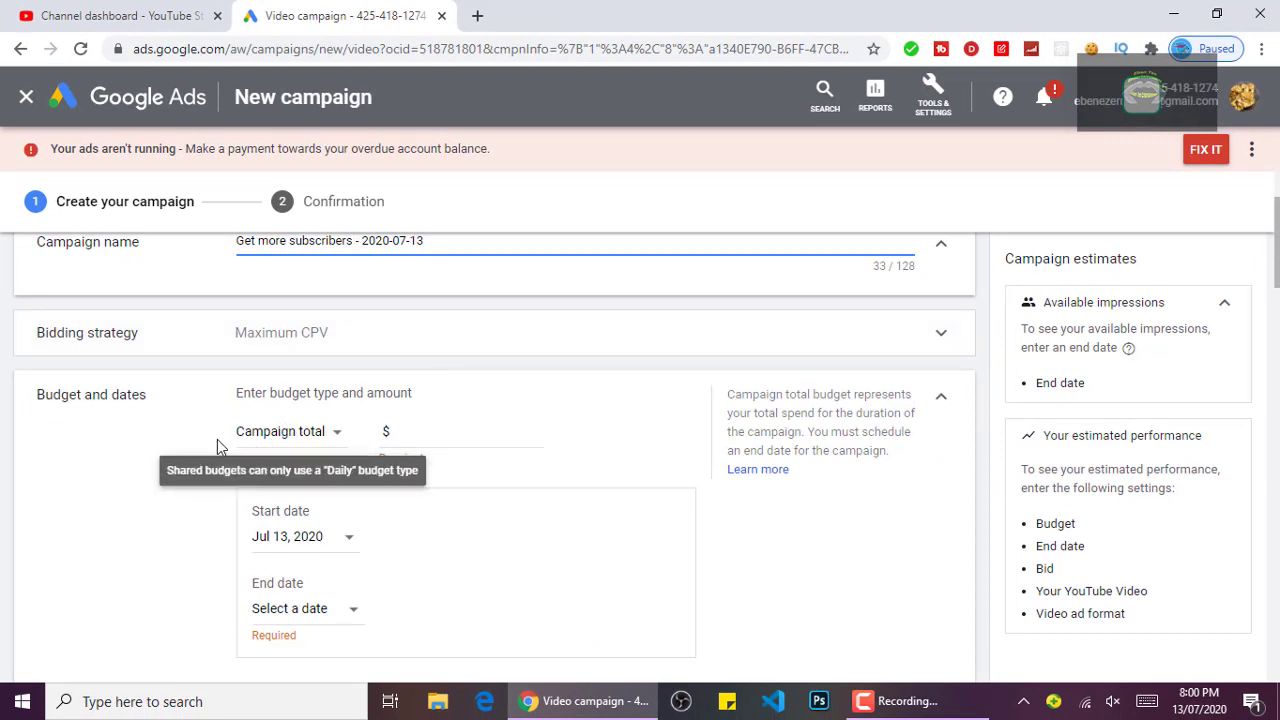
left_click(442, 430)
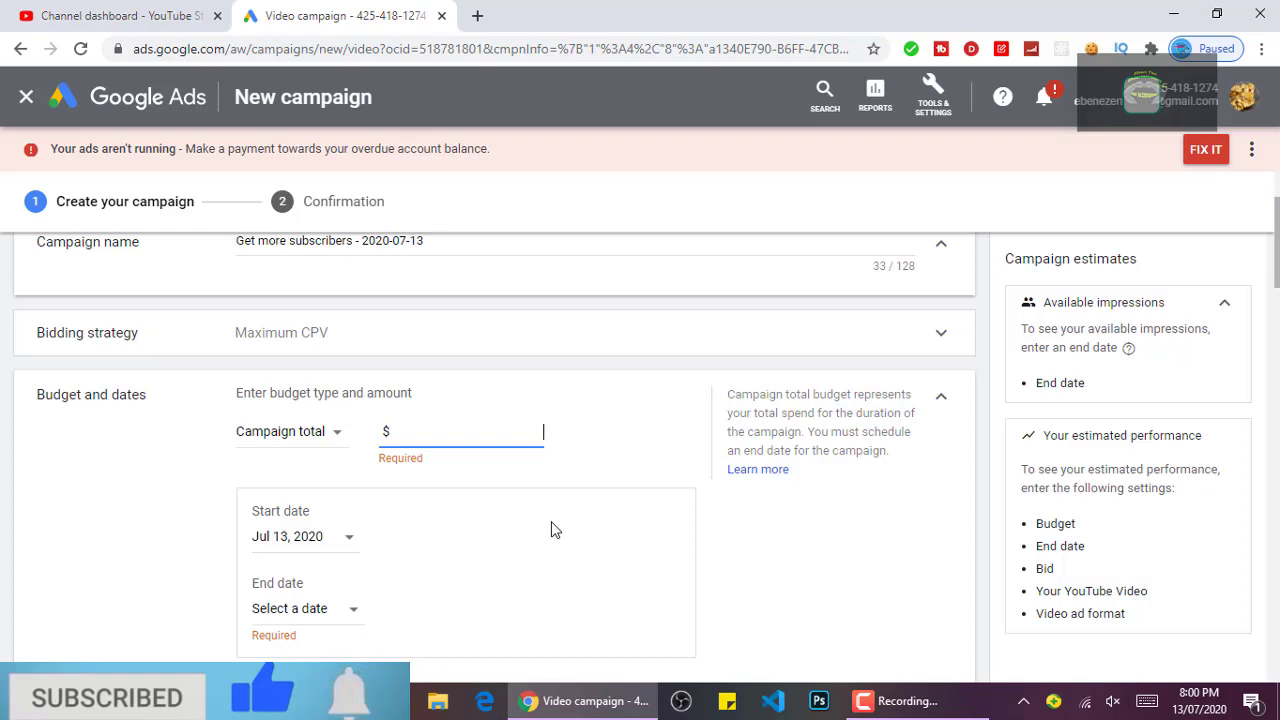
type("410.")
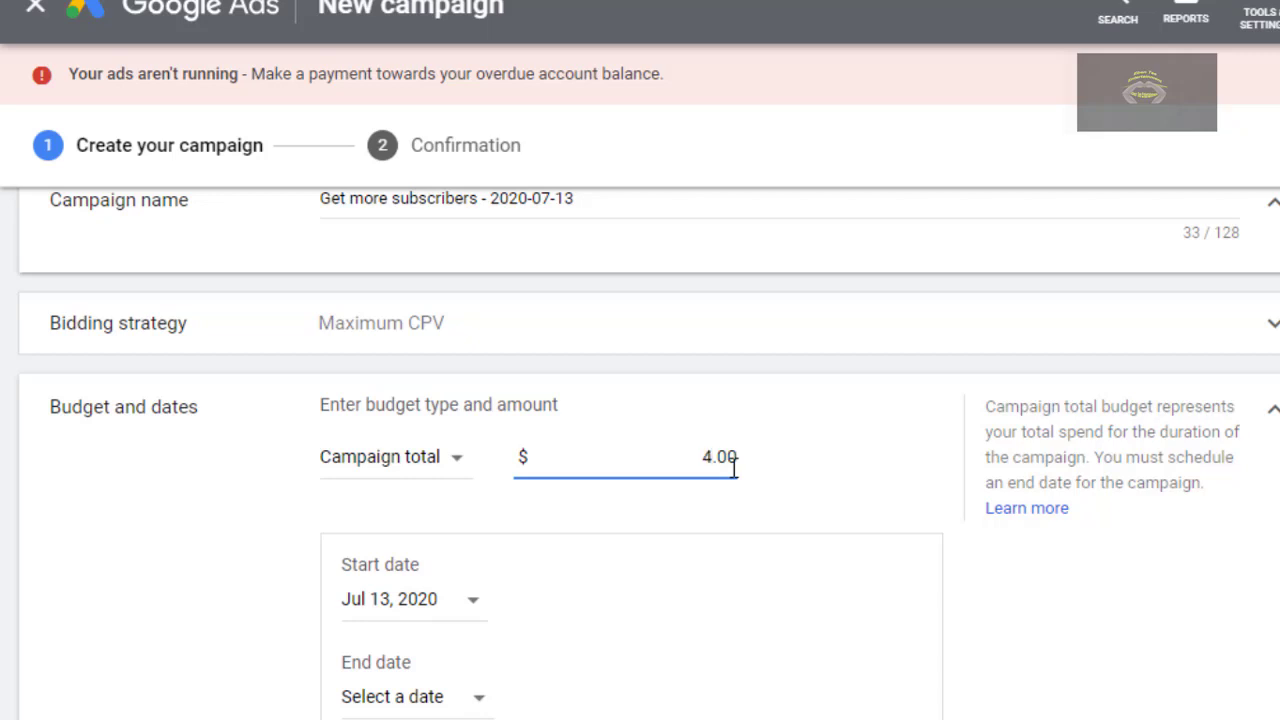
type("0")
key("BackSpace")
key("BackSpace")
key("BackSpace")
key("BackSpace")
type("30")
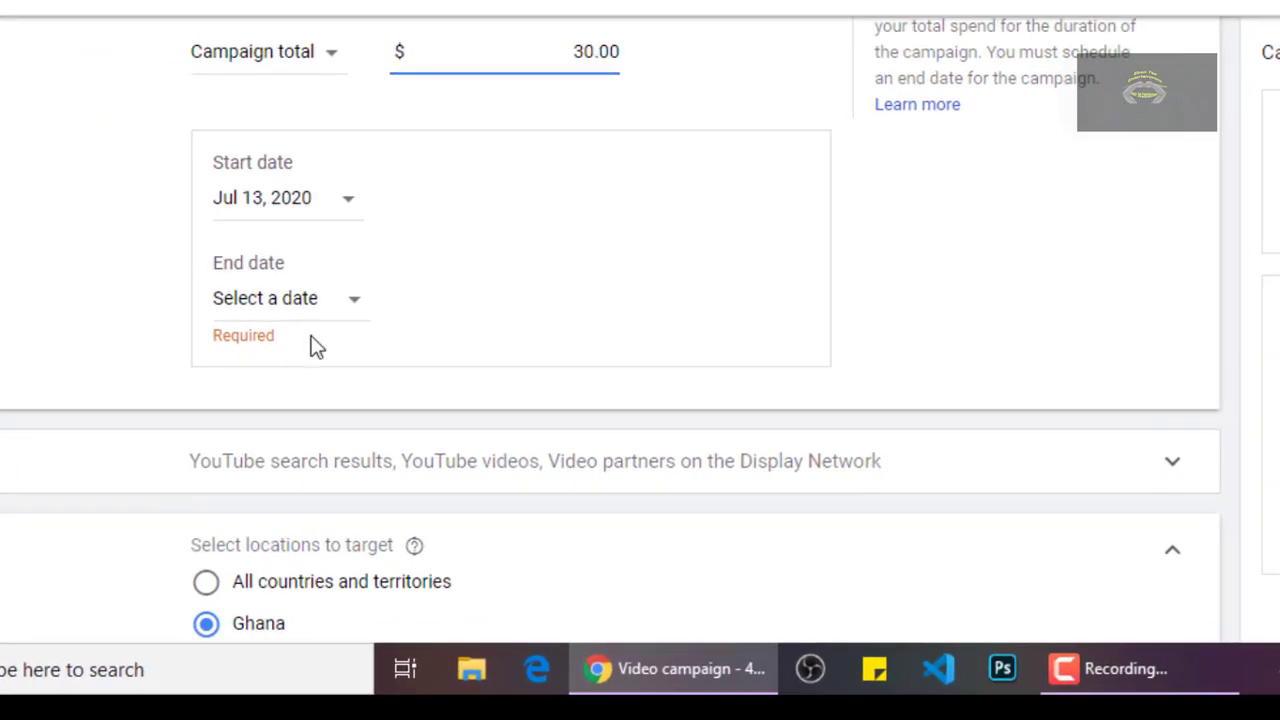
- Set the campaign's end date to Jul 31, 2020
left_click(316, 314)
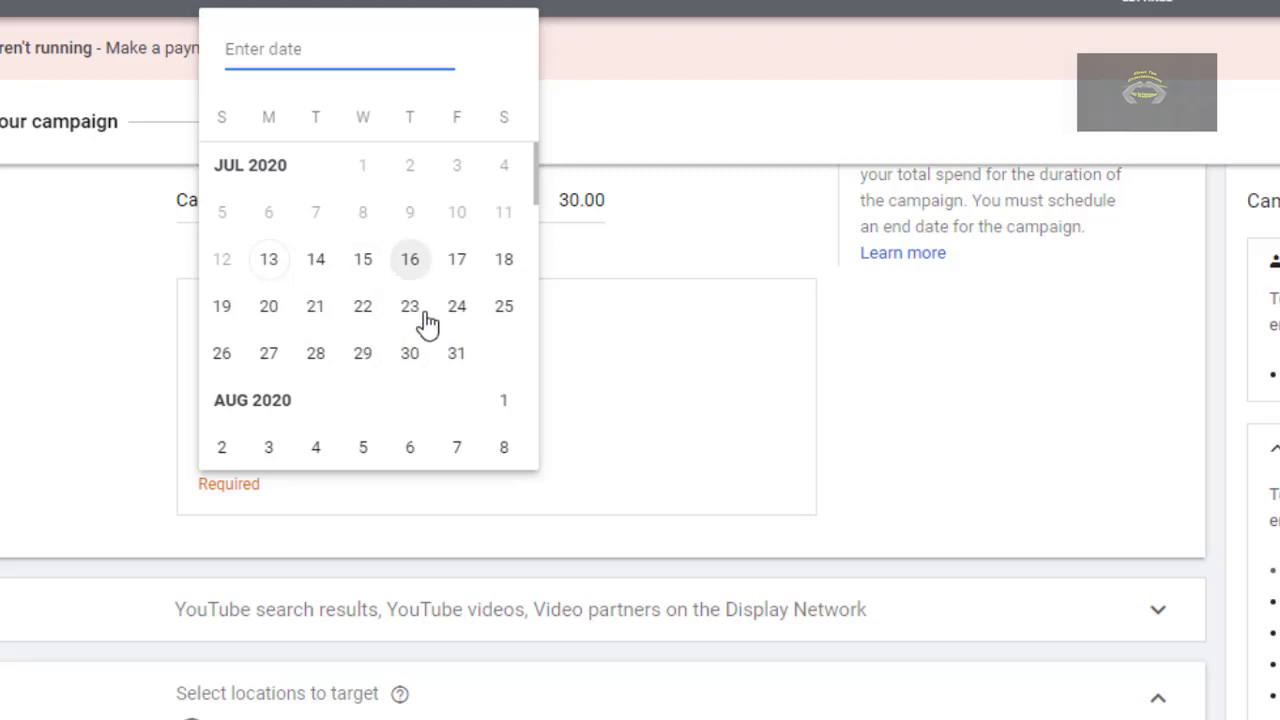
left_click(459, 358)
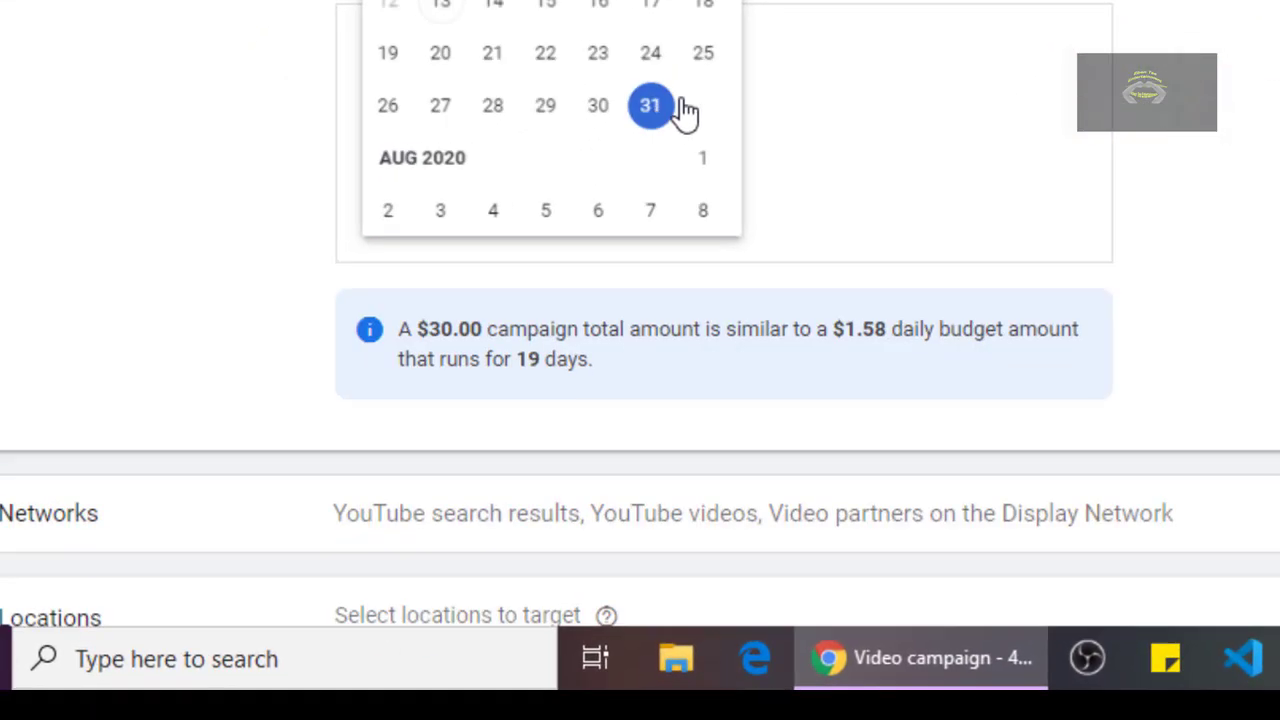
left_click(1090, 216)
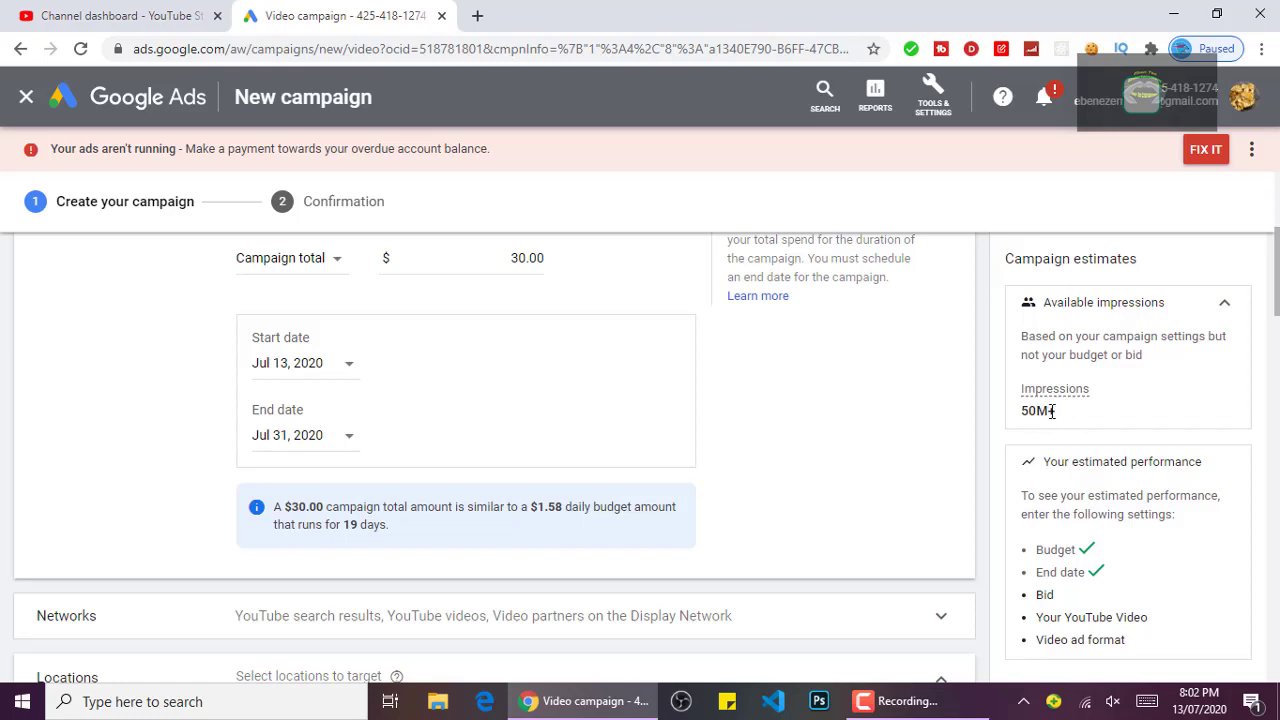
- Exclude Video partners on the Display Network from the campaign's networks
left_click_drag(1275, 240, 1275, 275)
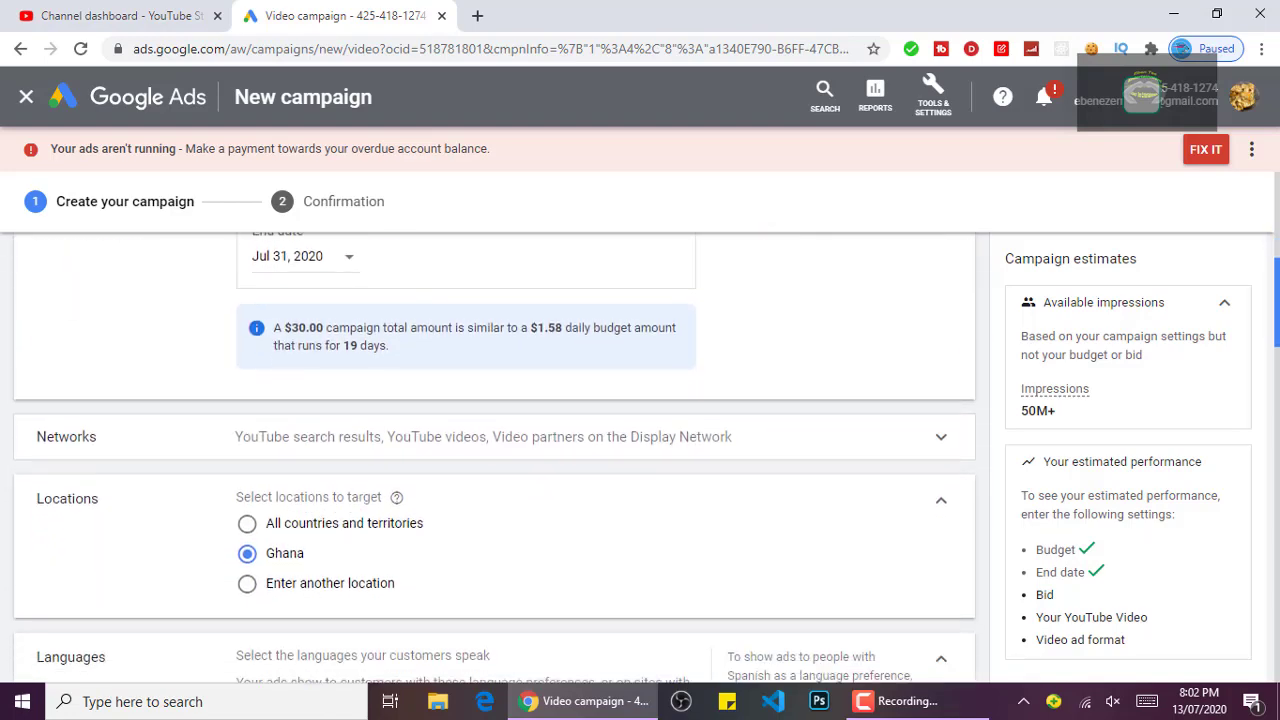
left_click(572, 446)
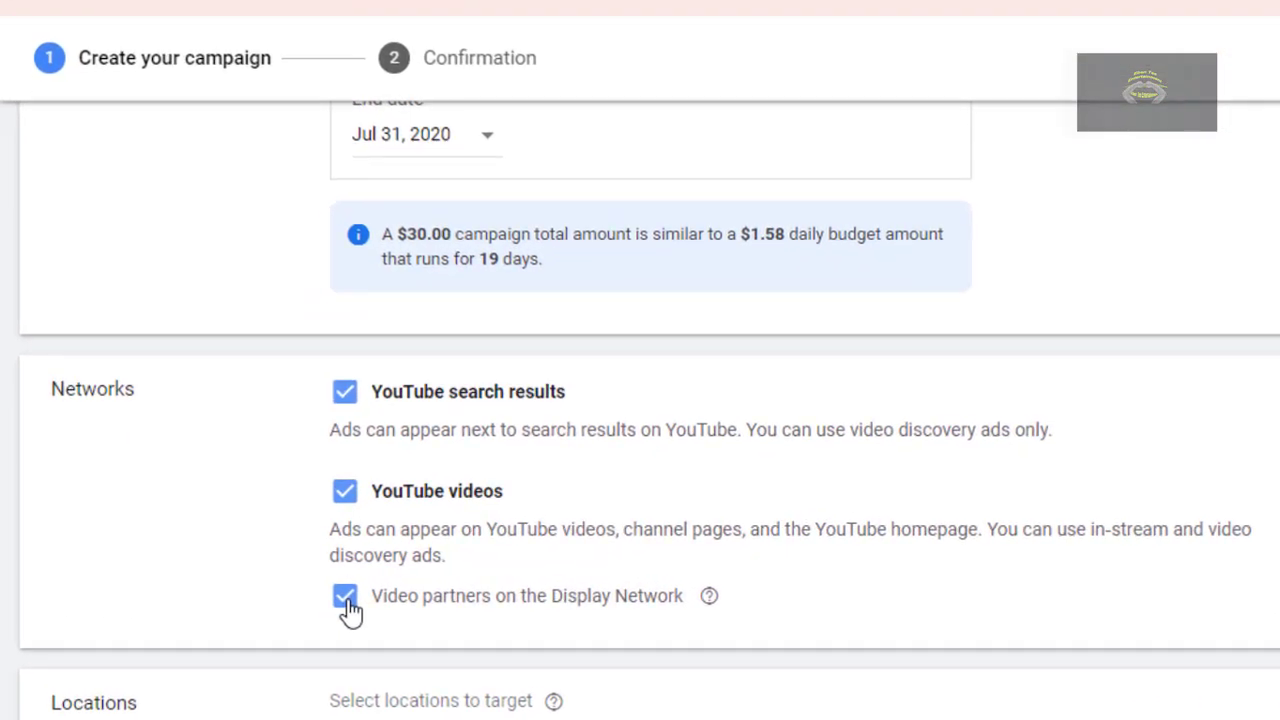
left_click(346, 600)
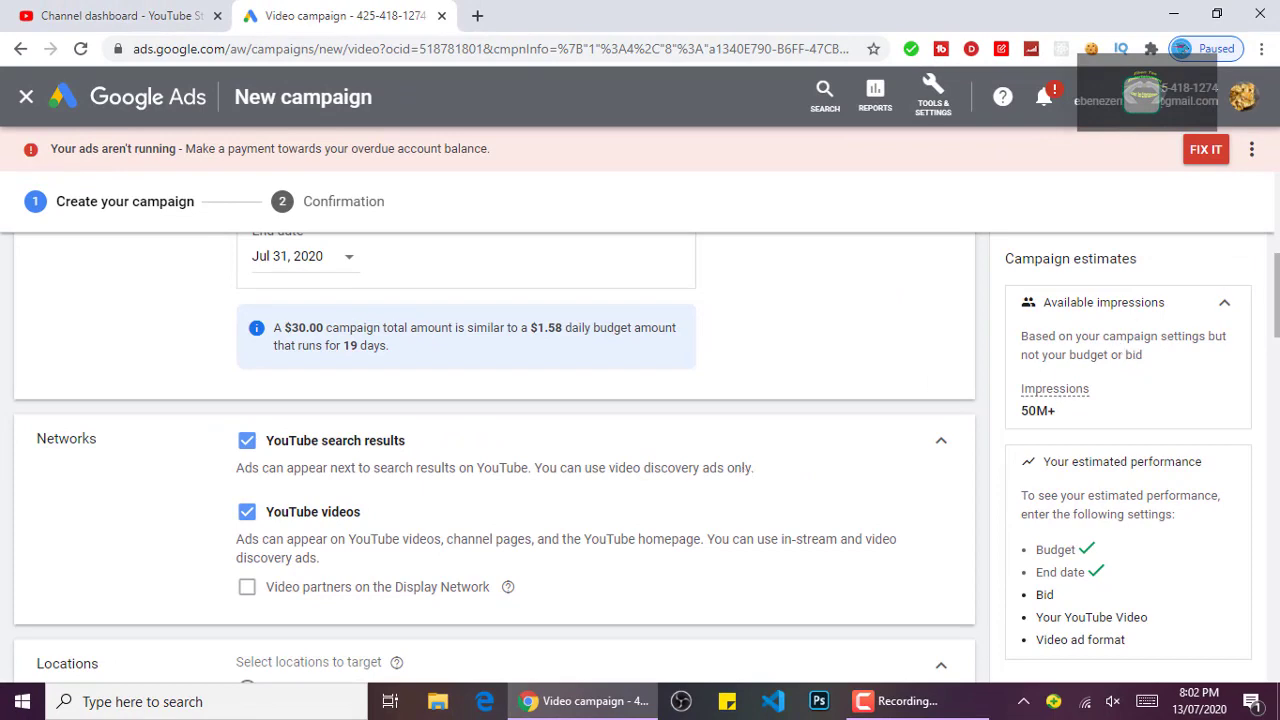
- Switch the campaign's location targeting to a custom location and target the country Ghana
scroll(1276, 310, "down", 2)
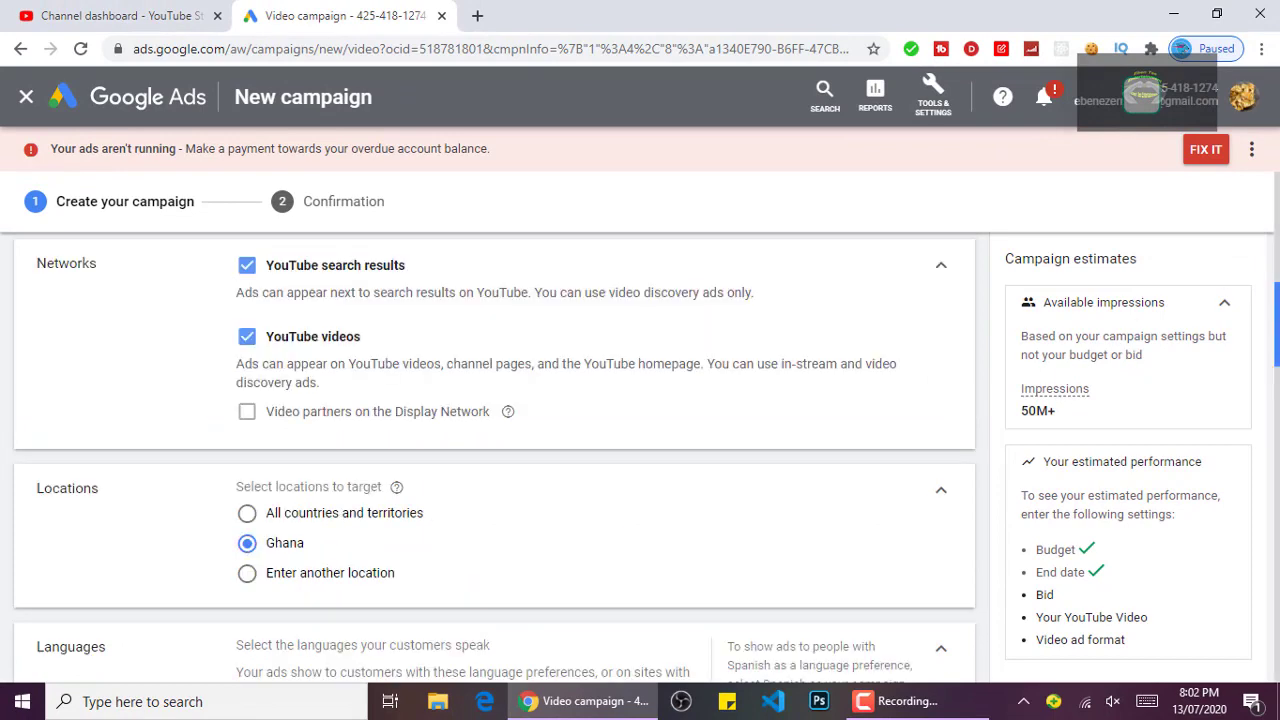
scroll(1276, 310, "down", 1)
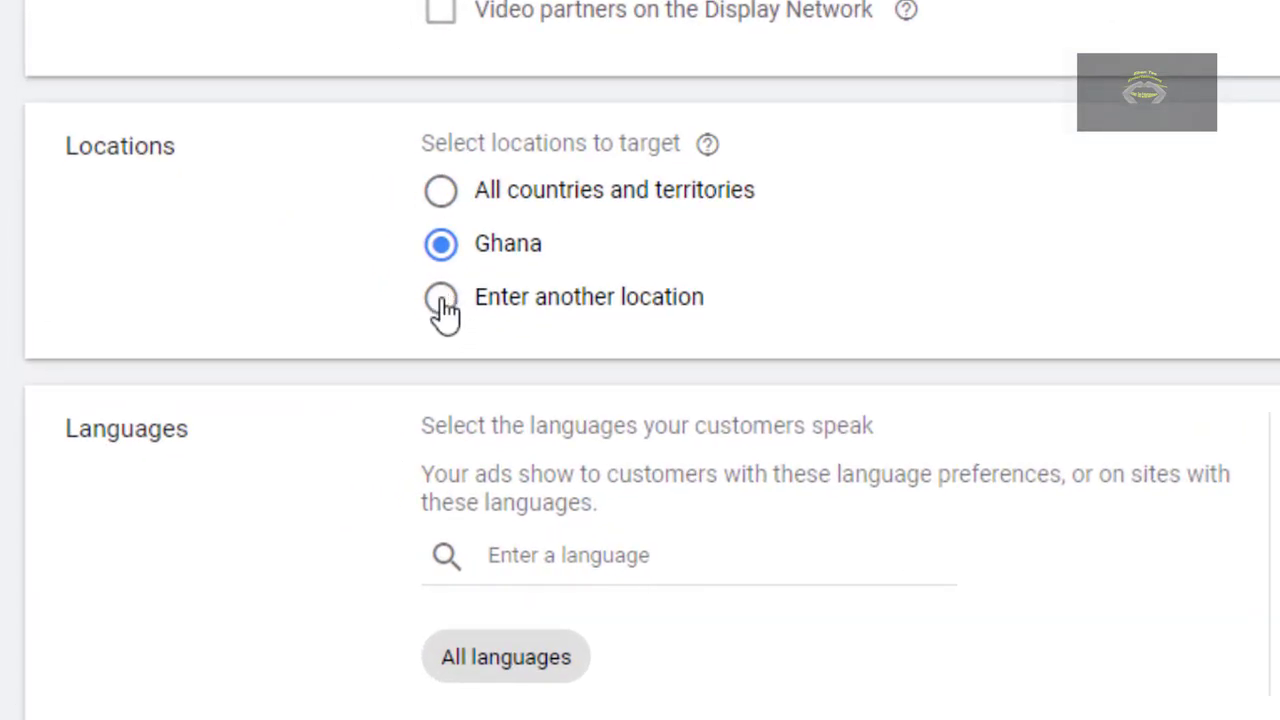
left_click(441, 298)
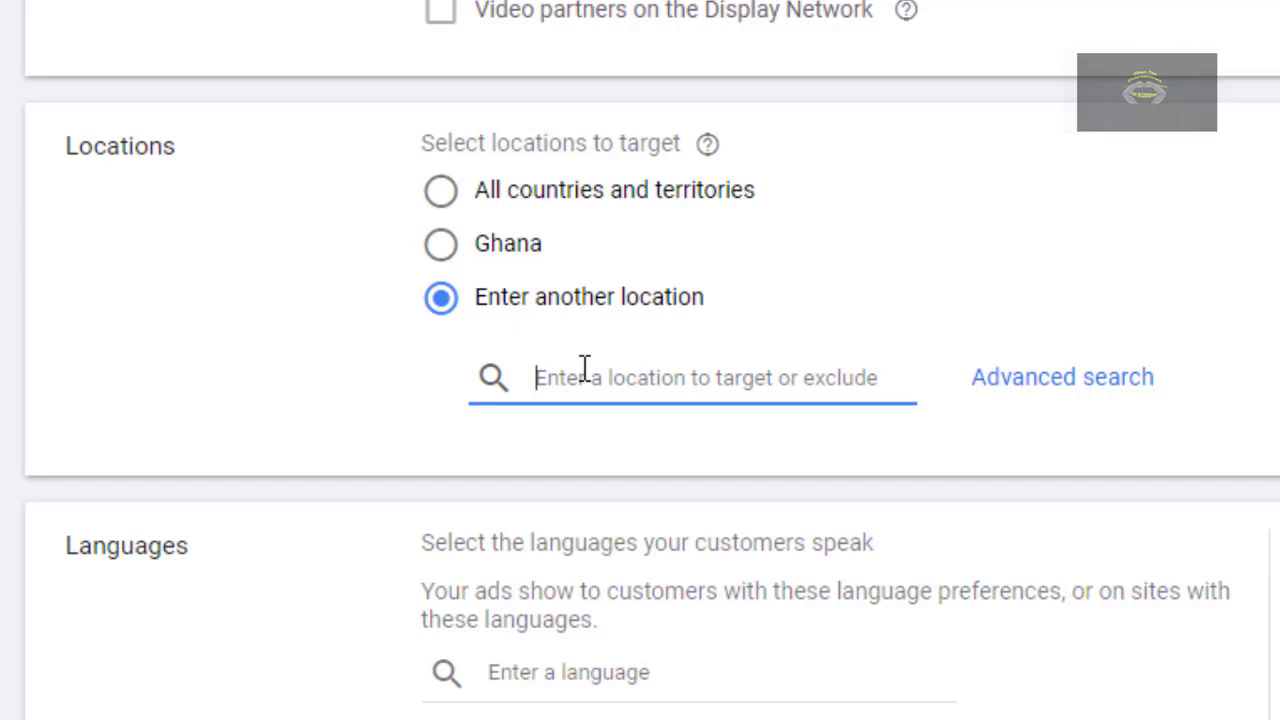
type("Gha")
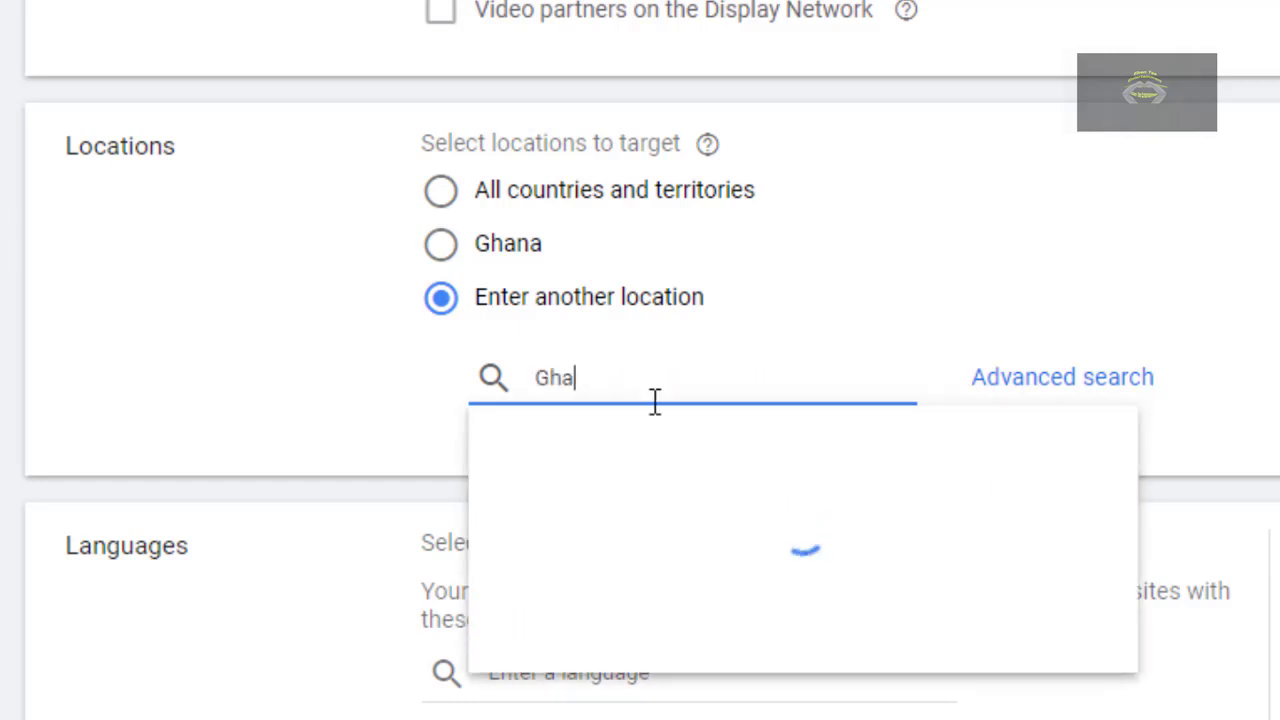
type("na")
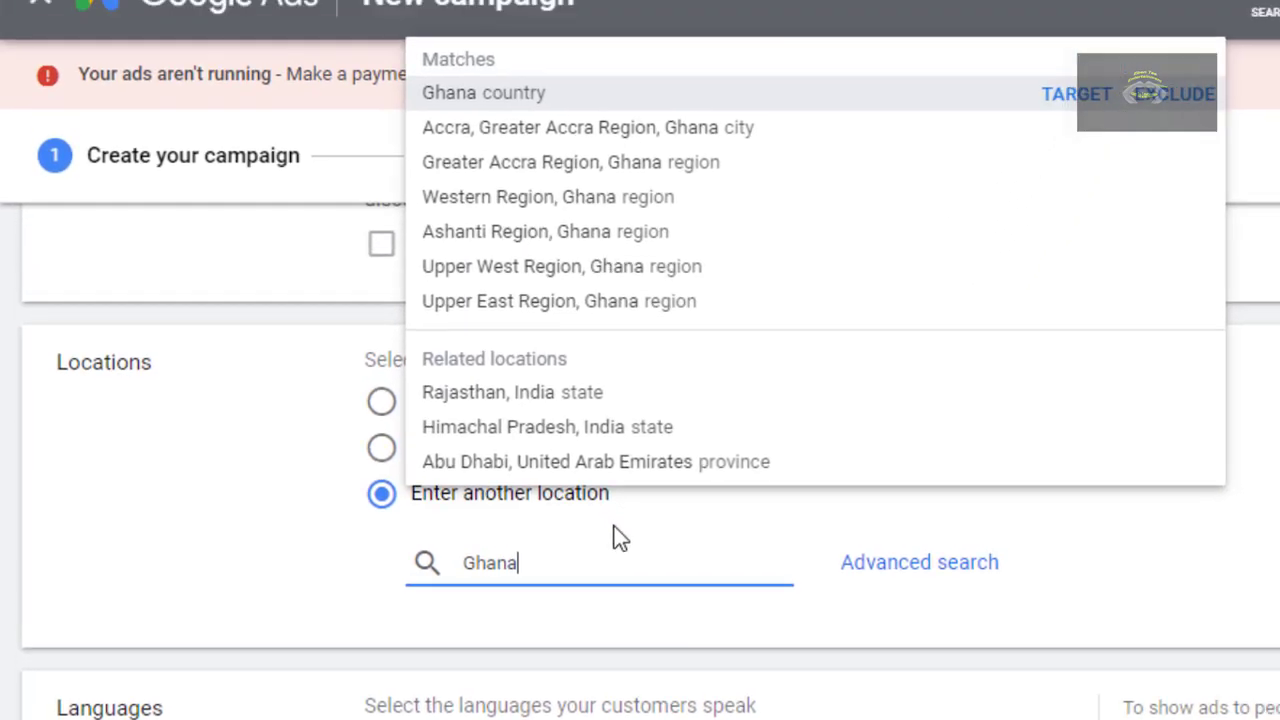
left_click(1076, 95)
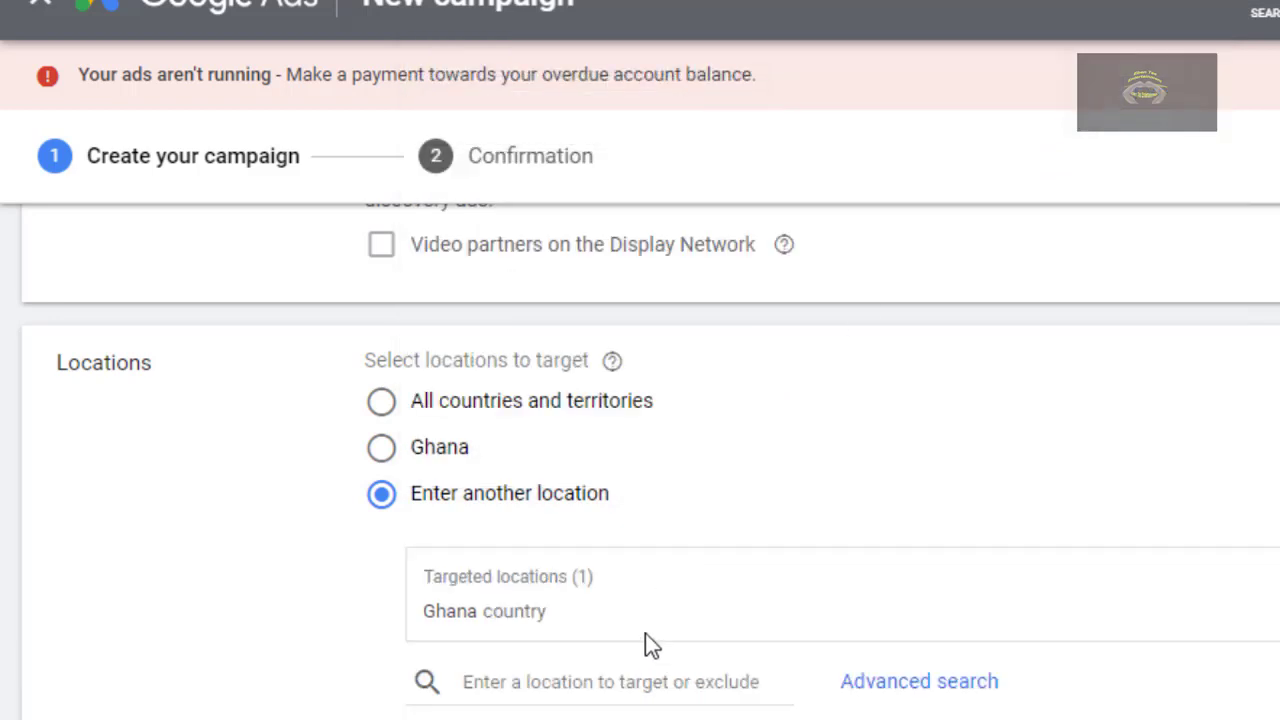
- Add the country Nigeria to the campaign's targeted locations
left_click(627, 684)
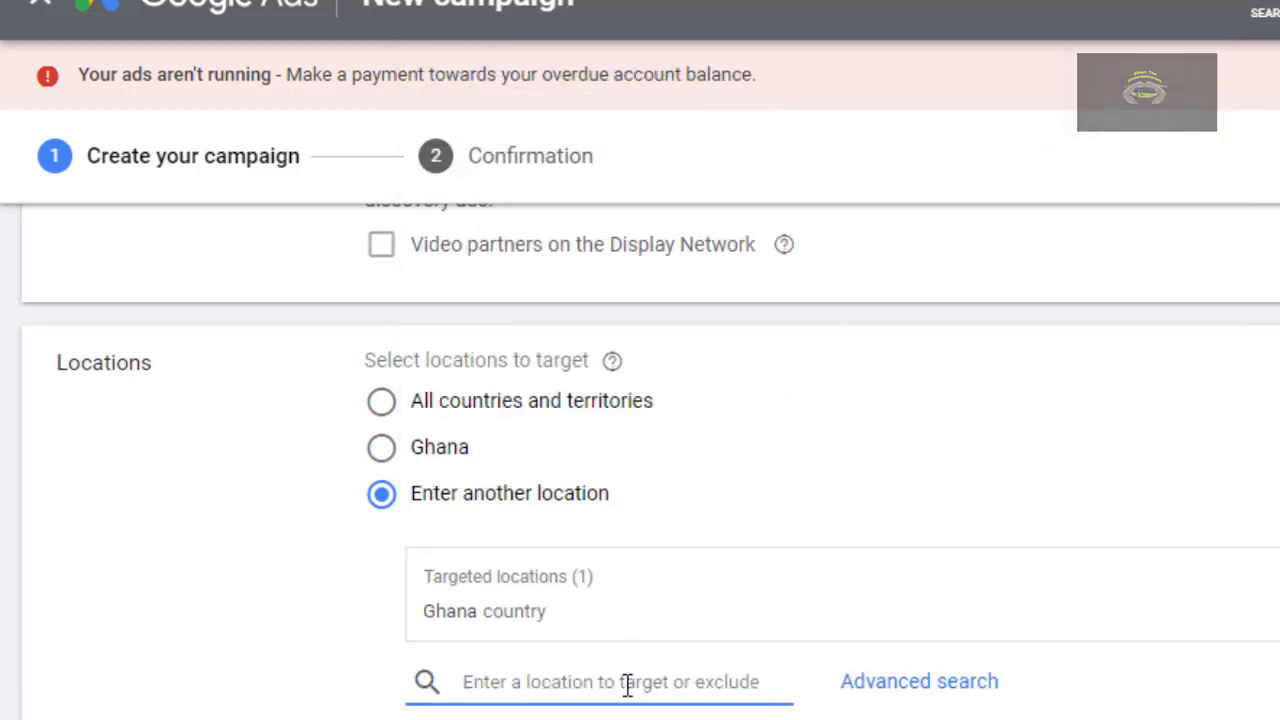
type("ni")
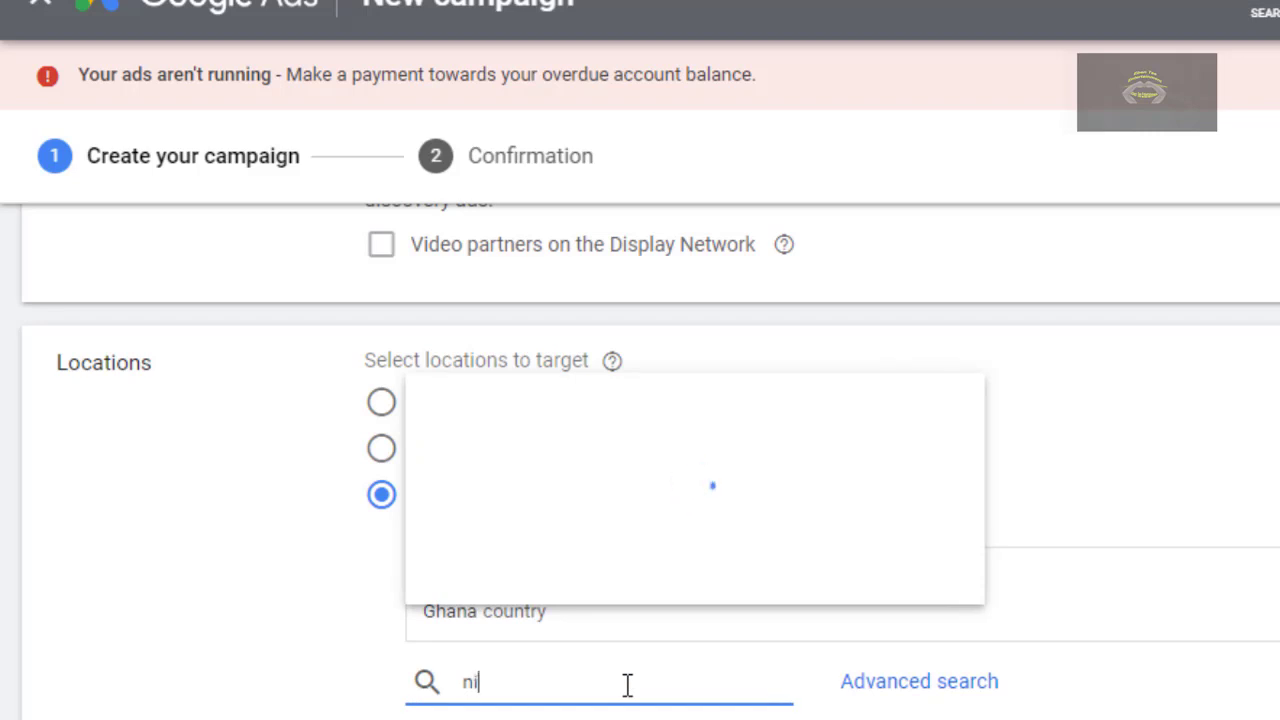
type("g")
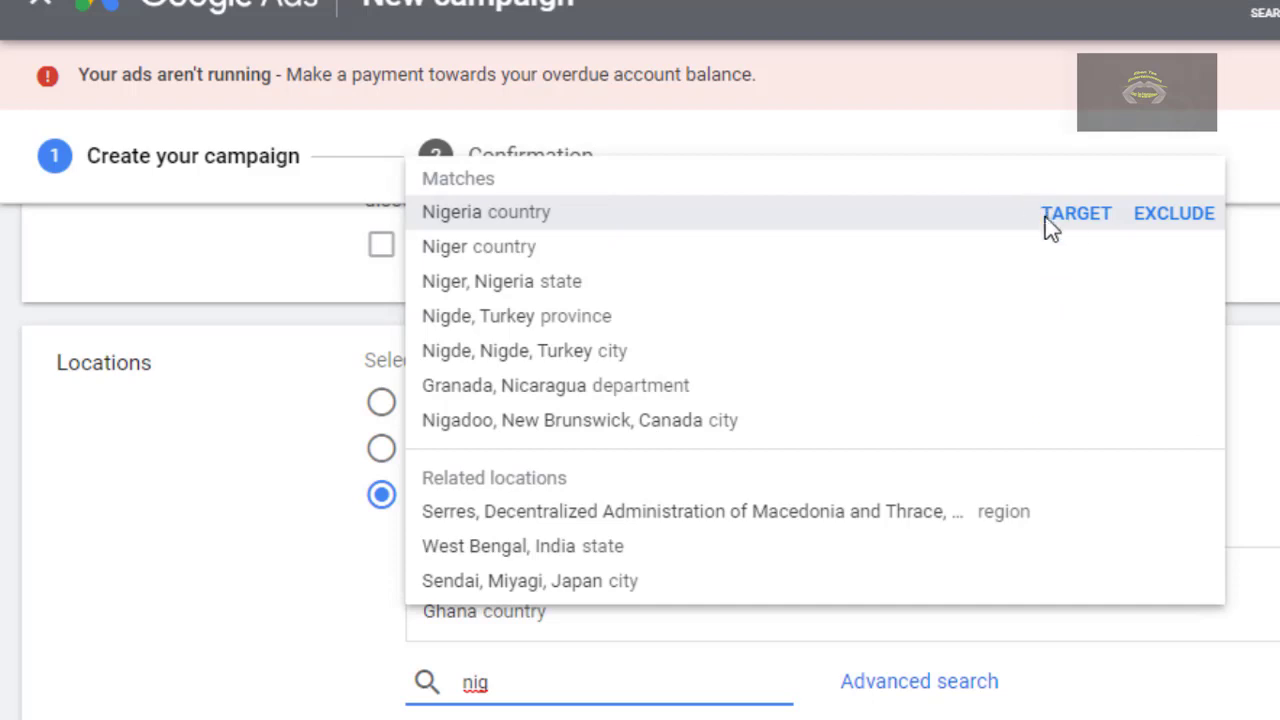
left_click(1077, 215)
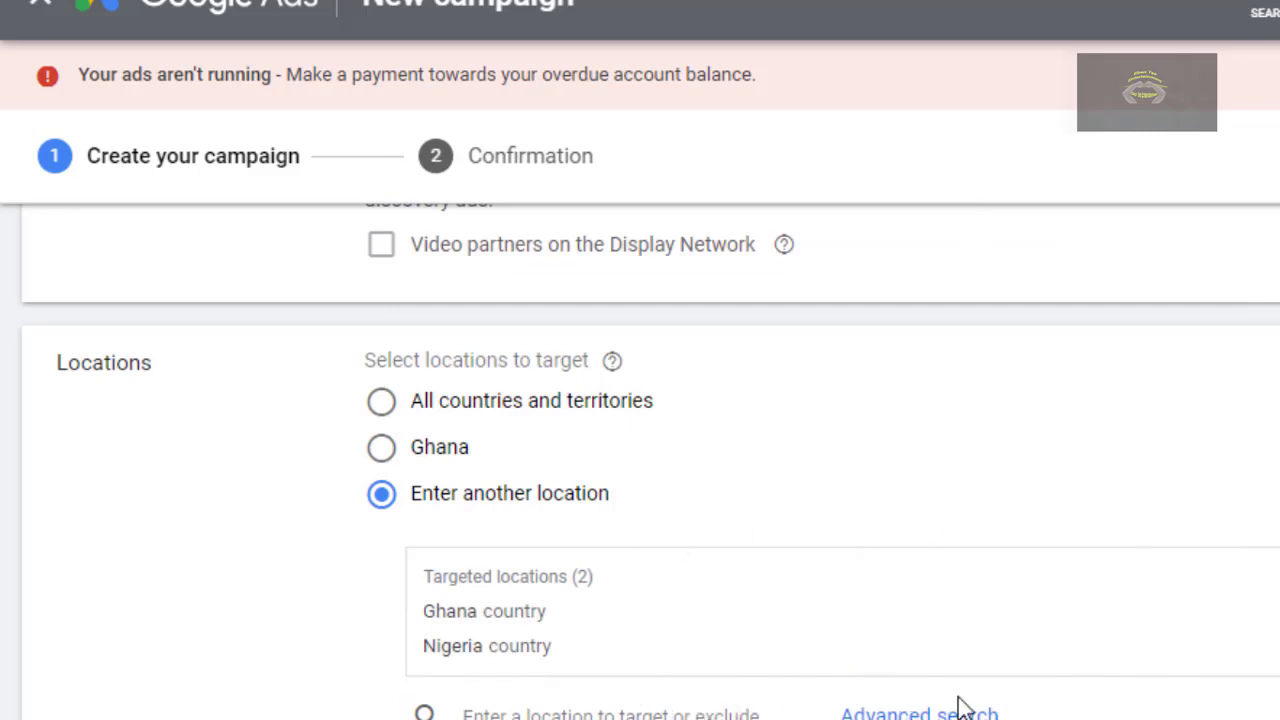
- Set English as the language the campaign's customers speak
scroll(640, 460, "down", 5)
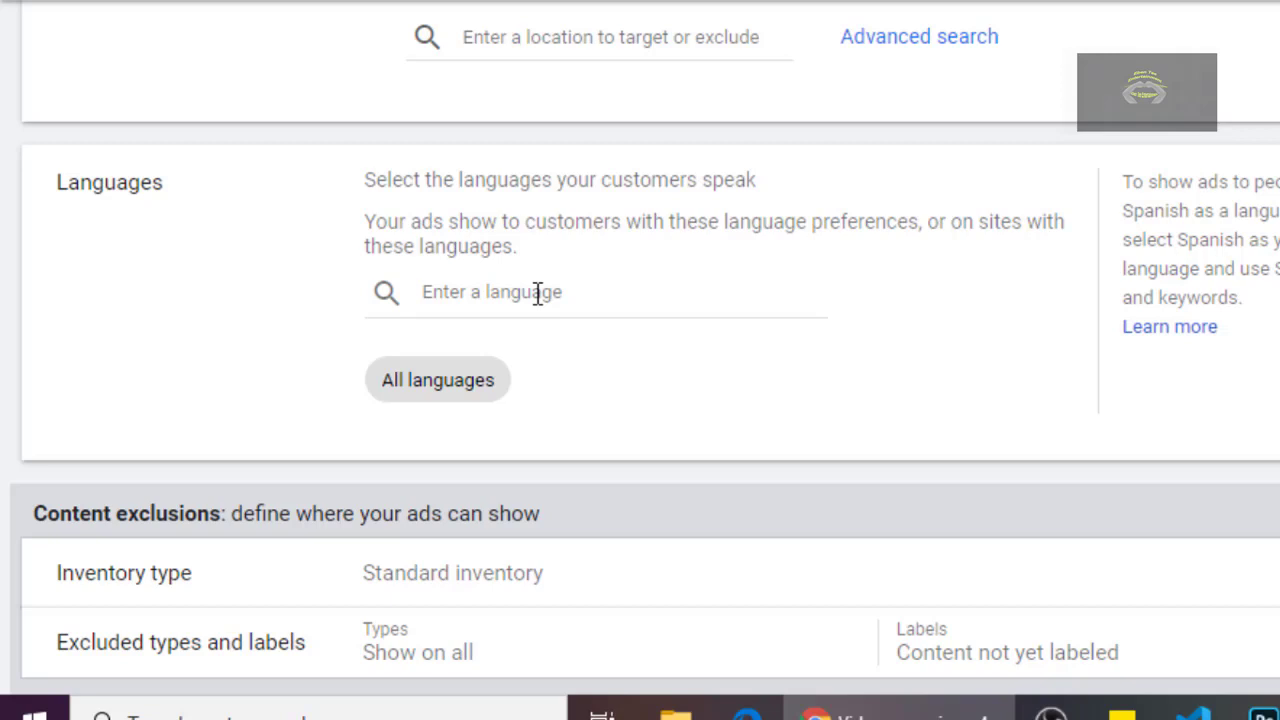
left_click(538, 292)
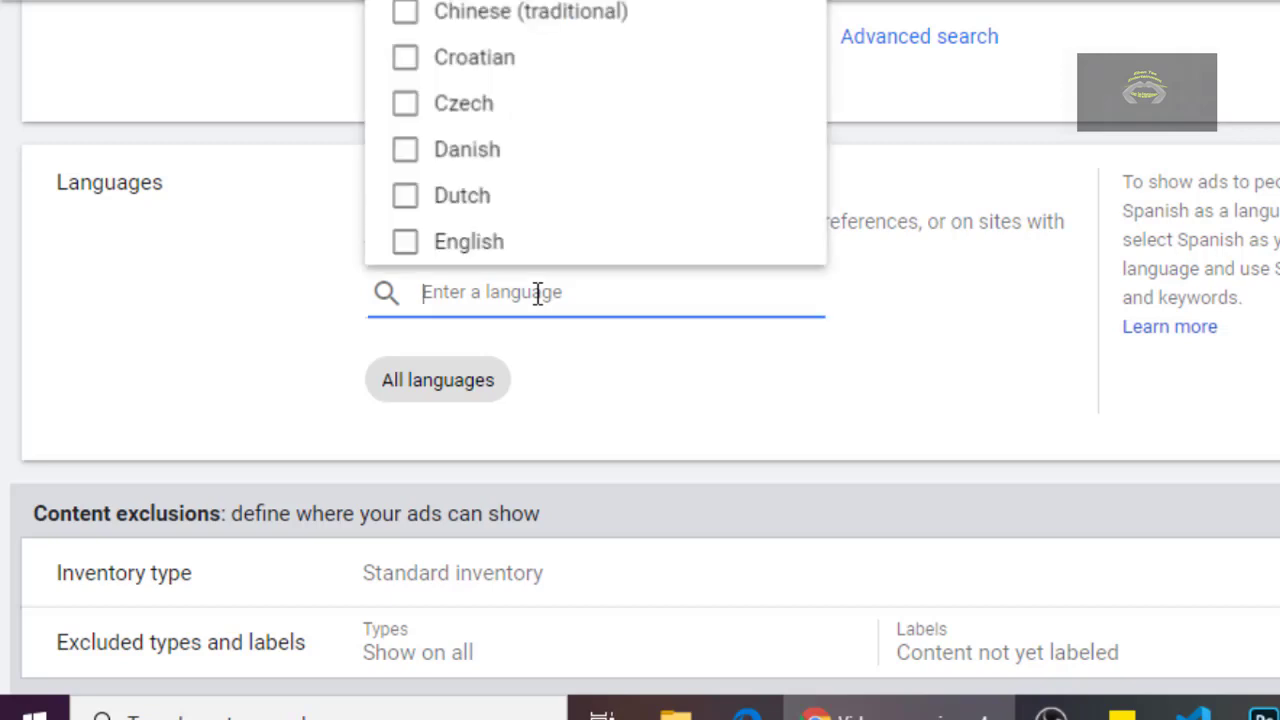
left_click(404, 243)
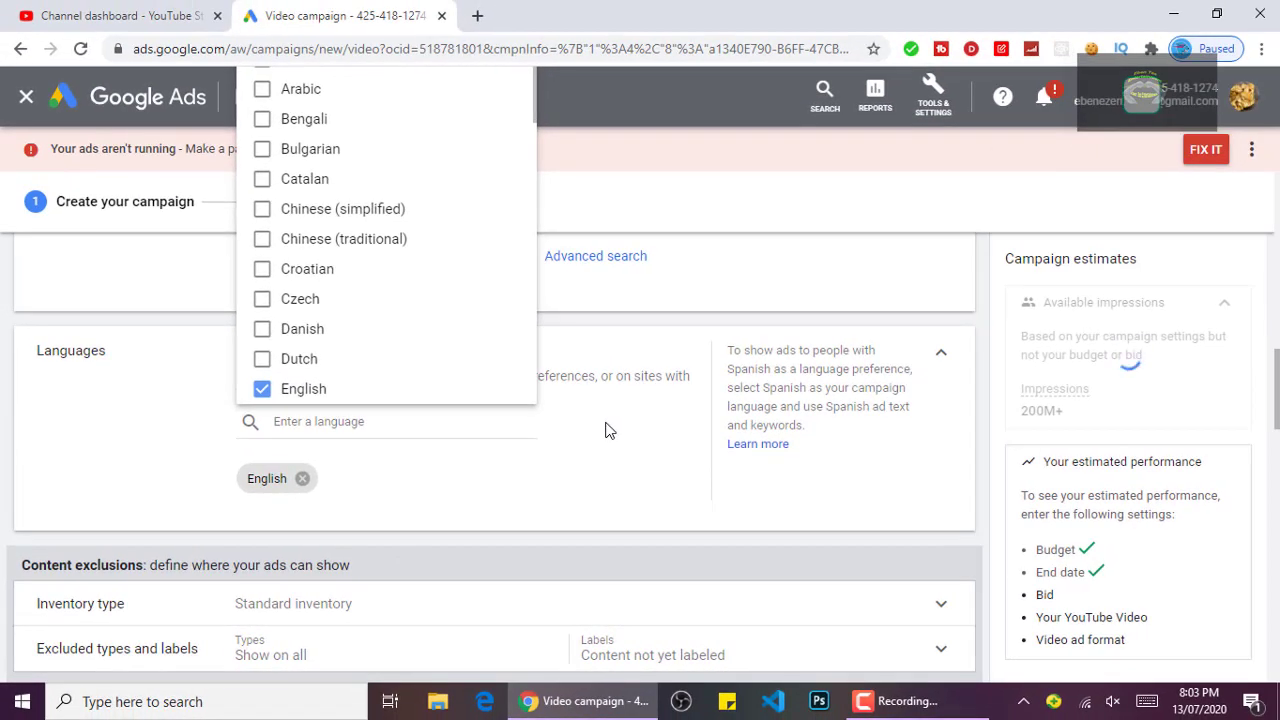
left_click(1213, 455)
- Set specific device targeting in the additional settings to computers, mobile phones and tablets, excluding TV screens
left_click_drag(1276, 400, 1276, 432)
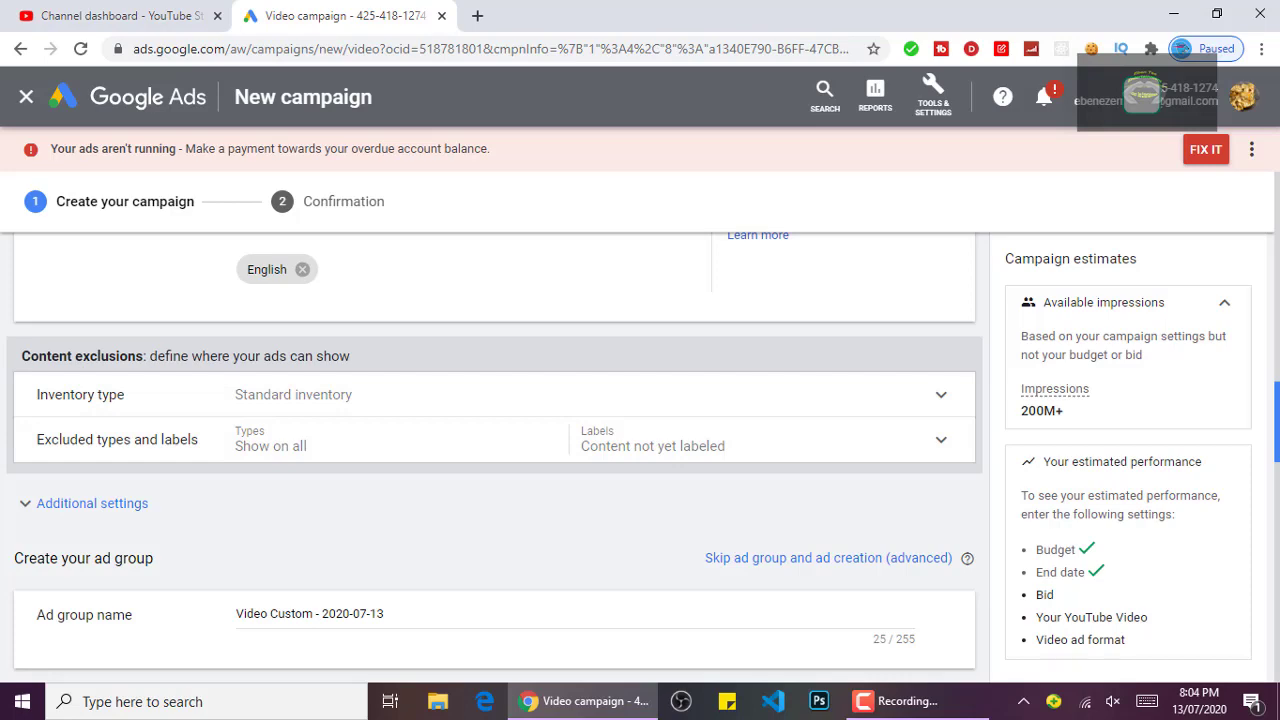
scroll(494, 450, "down", 2)
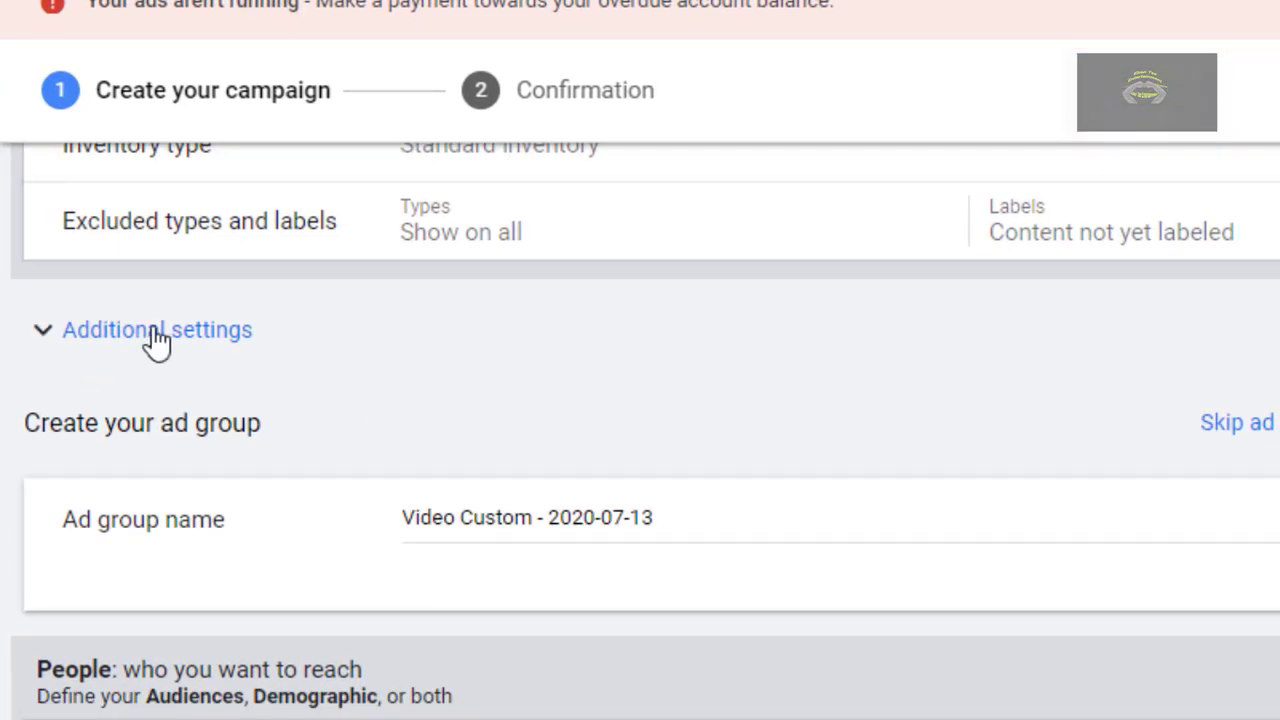
left_click(157, 333)
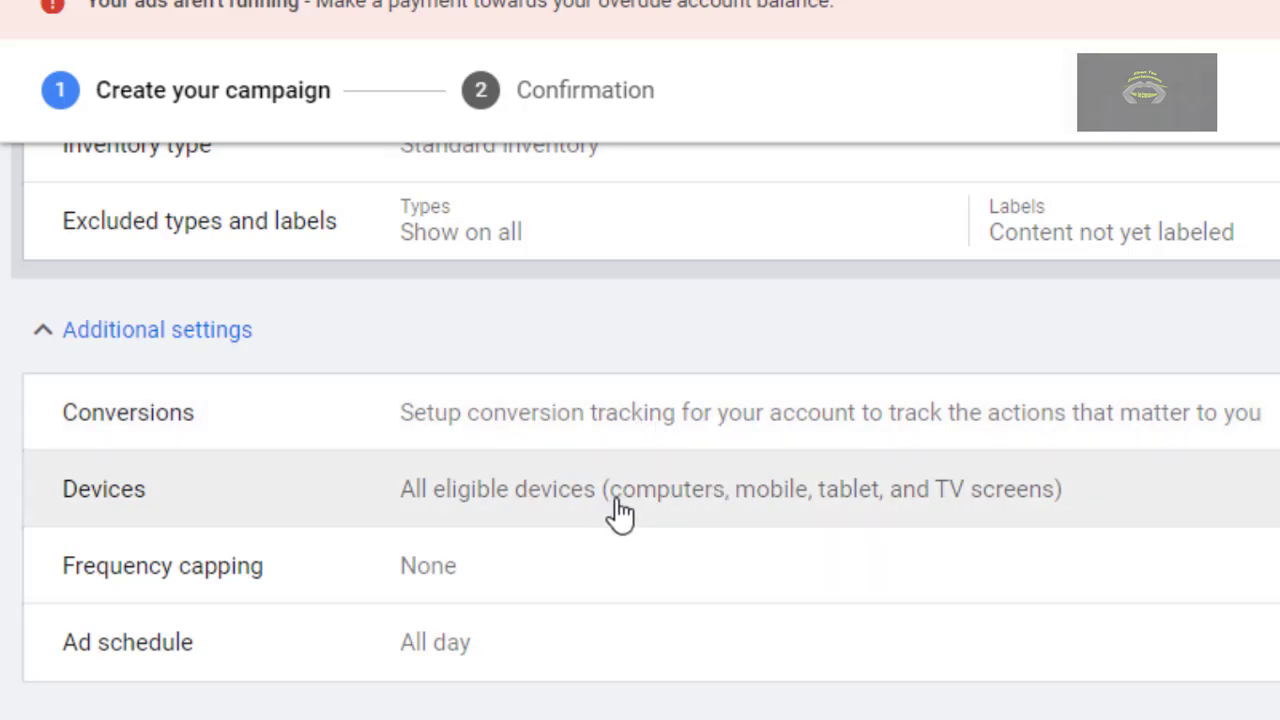
left_click(657, 512)
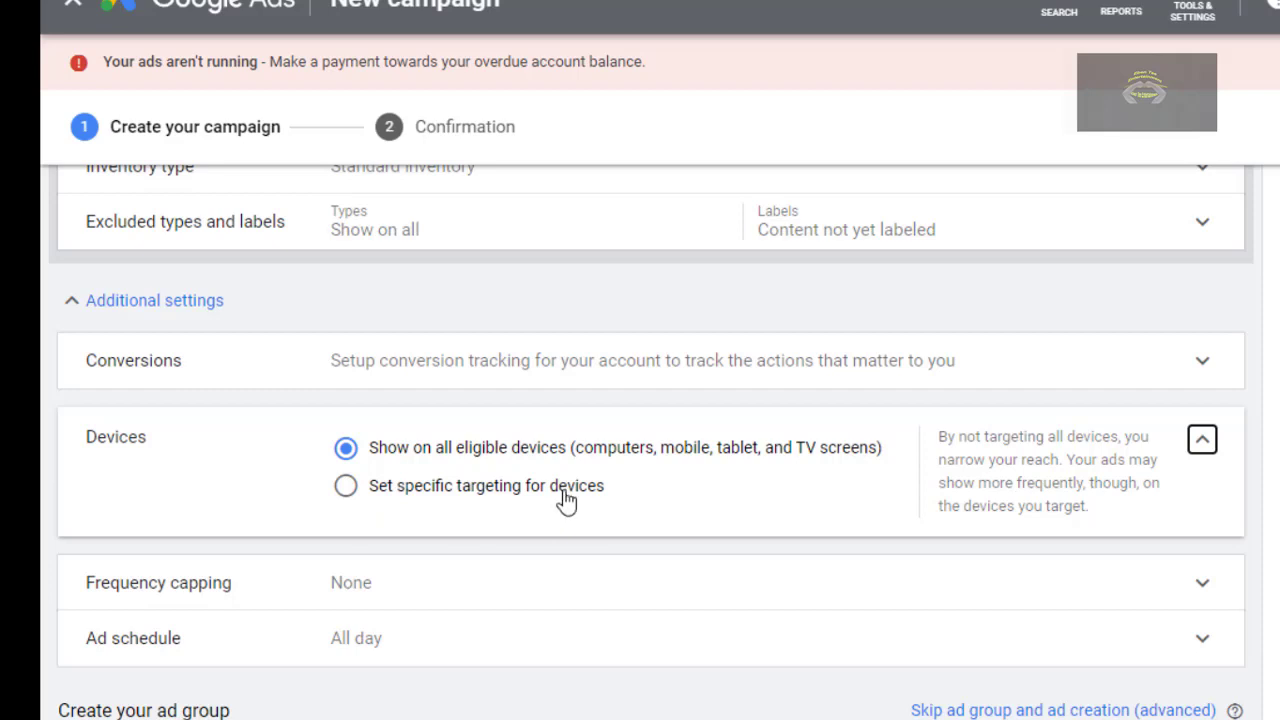
left_click(345, 485)
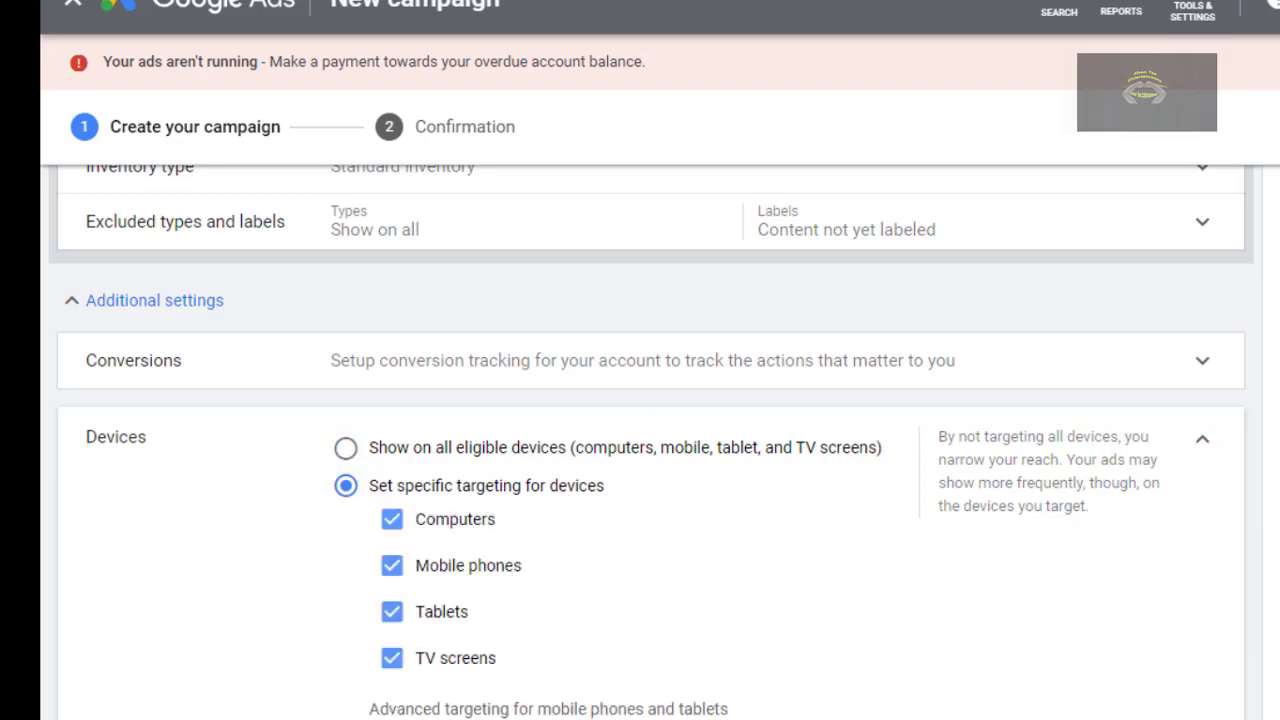
scroll(640, 400, "down", 2)
scroll(1011, 351, "down", 1)
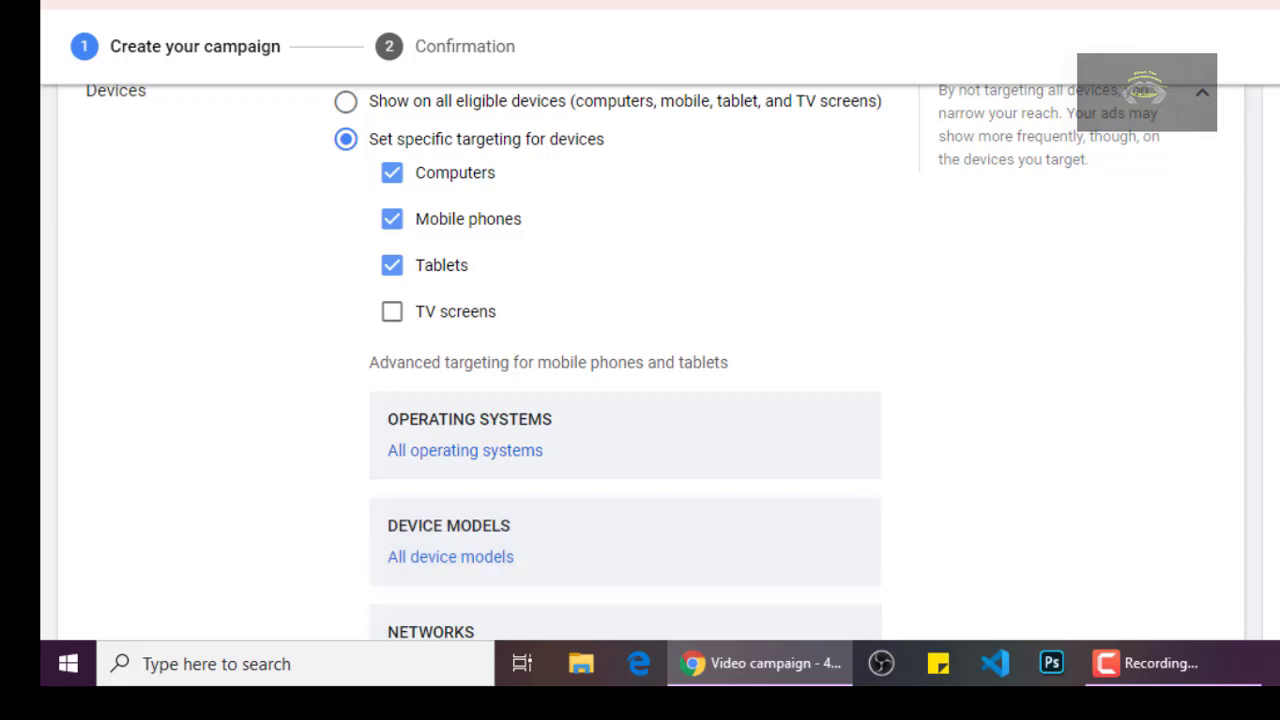
scroll(648, 360, "down", 5)
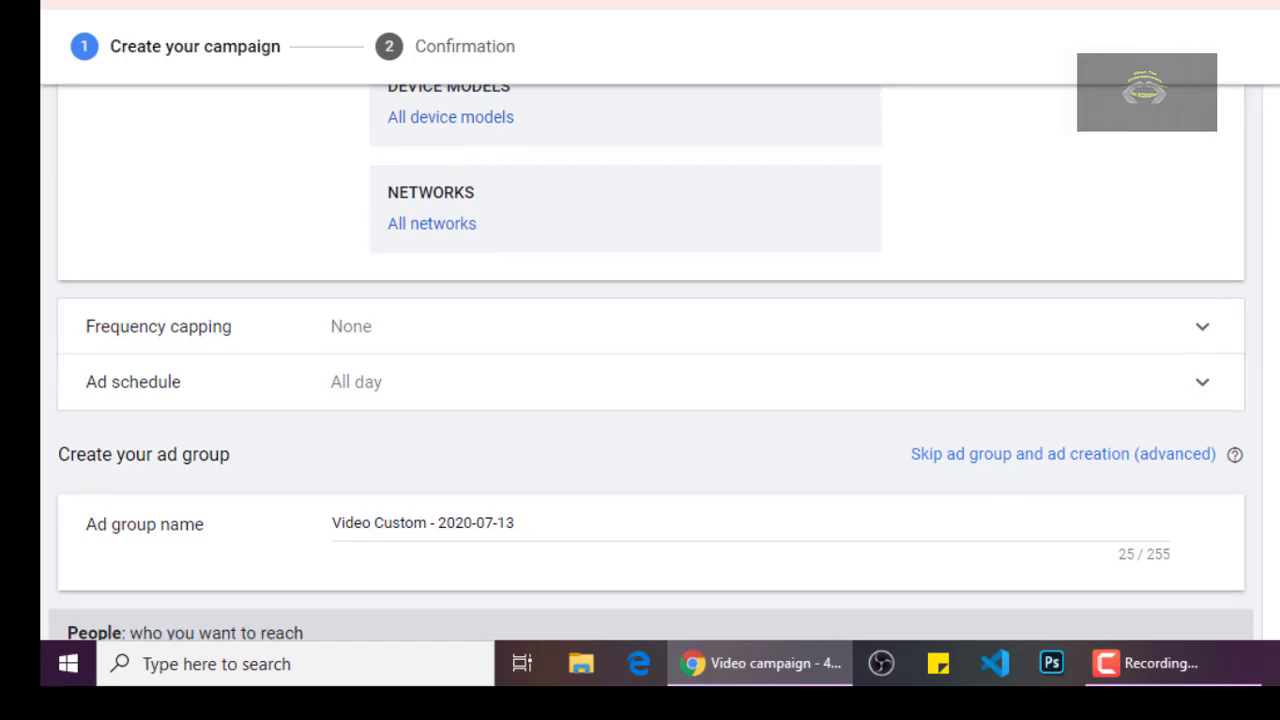
scroll(648, 360, "down", 2)
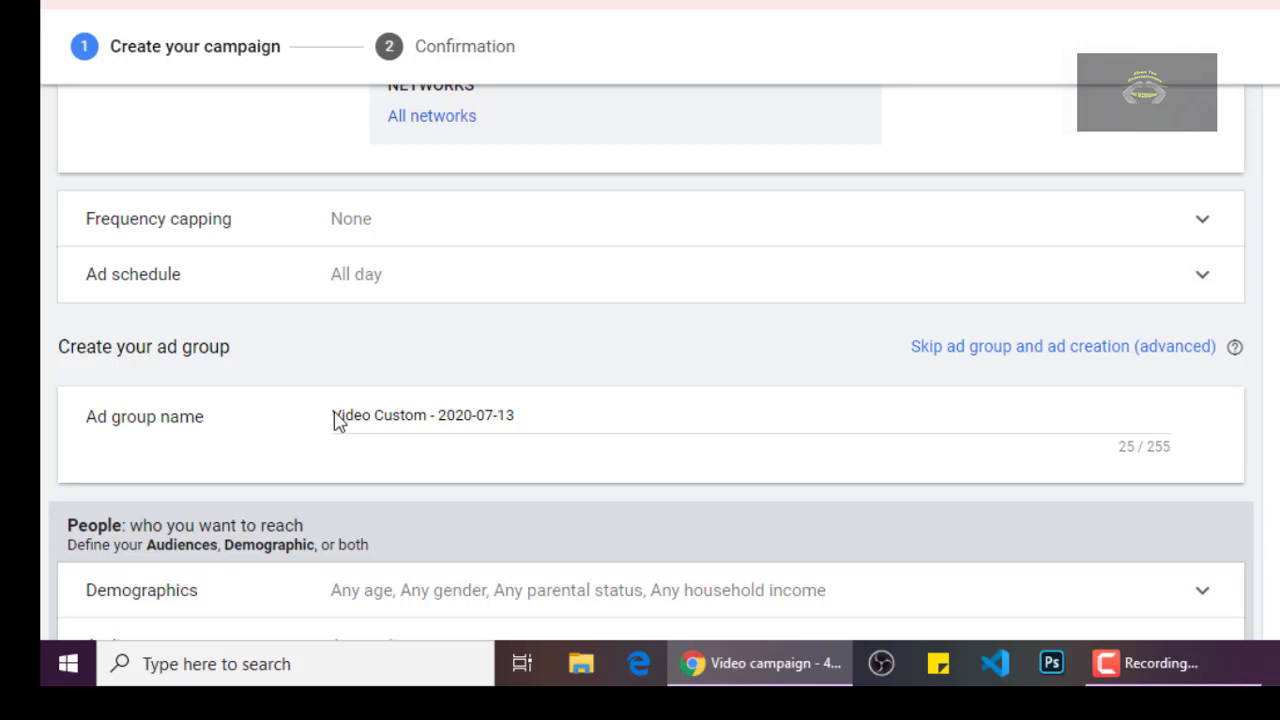
double_click(391, 421)
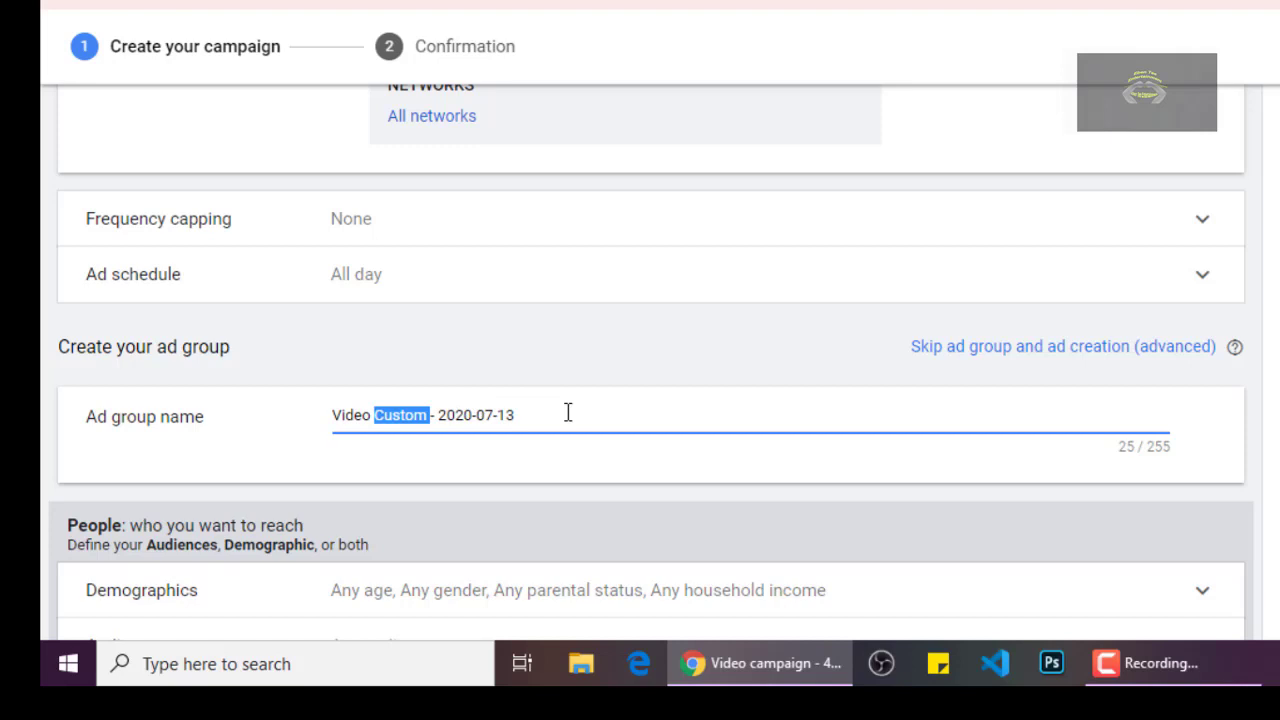
left_click(628, 419)
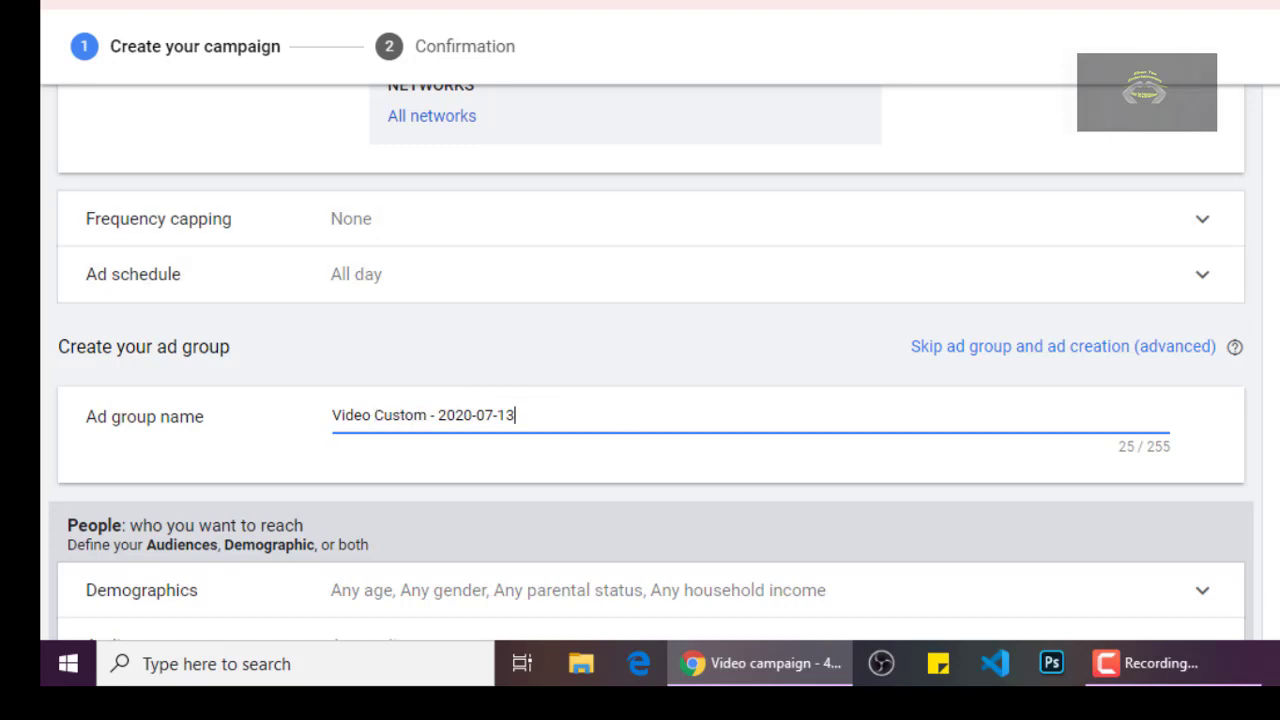
- Exclude the age groups 45 - 54, 55 - 64 and 65+ from the ad group's demographic targeting
scroll(650, 360, "down", 3)
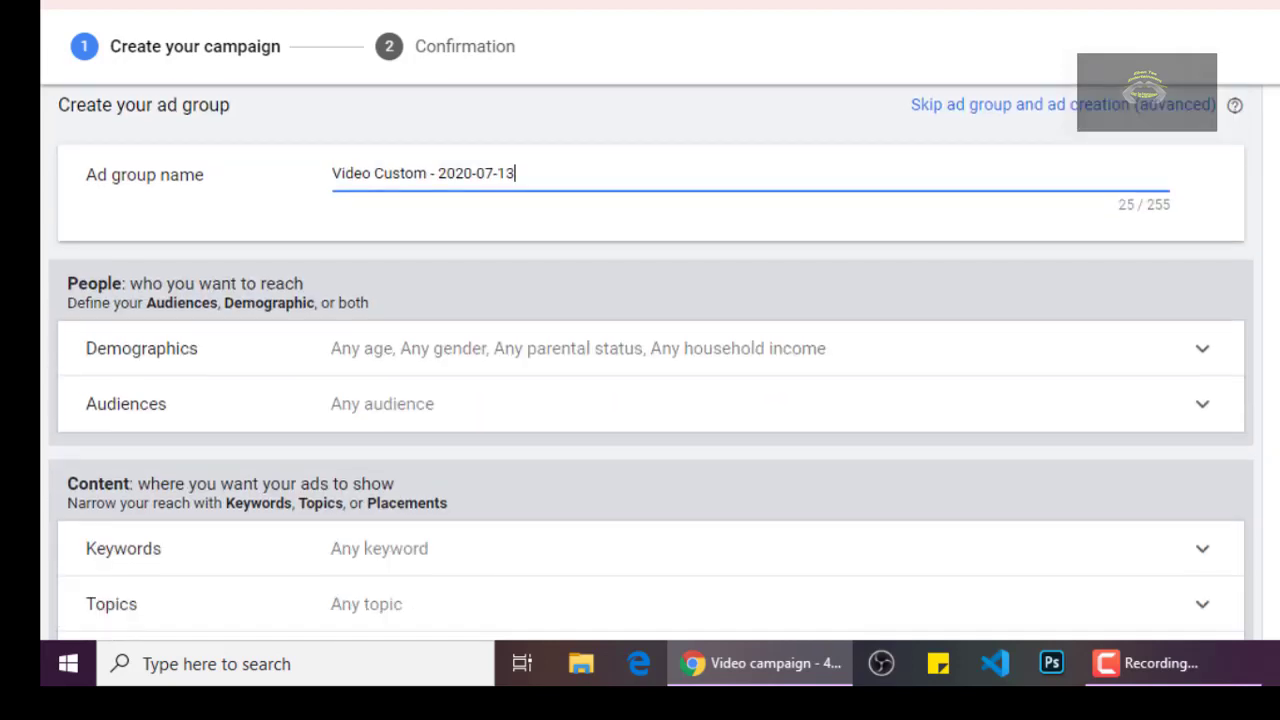
scroll(858, 262, "down", 1)
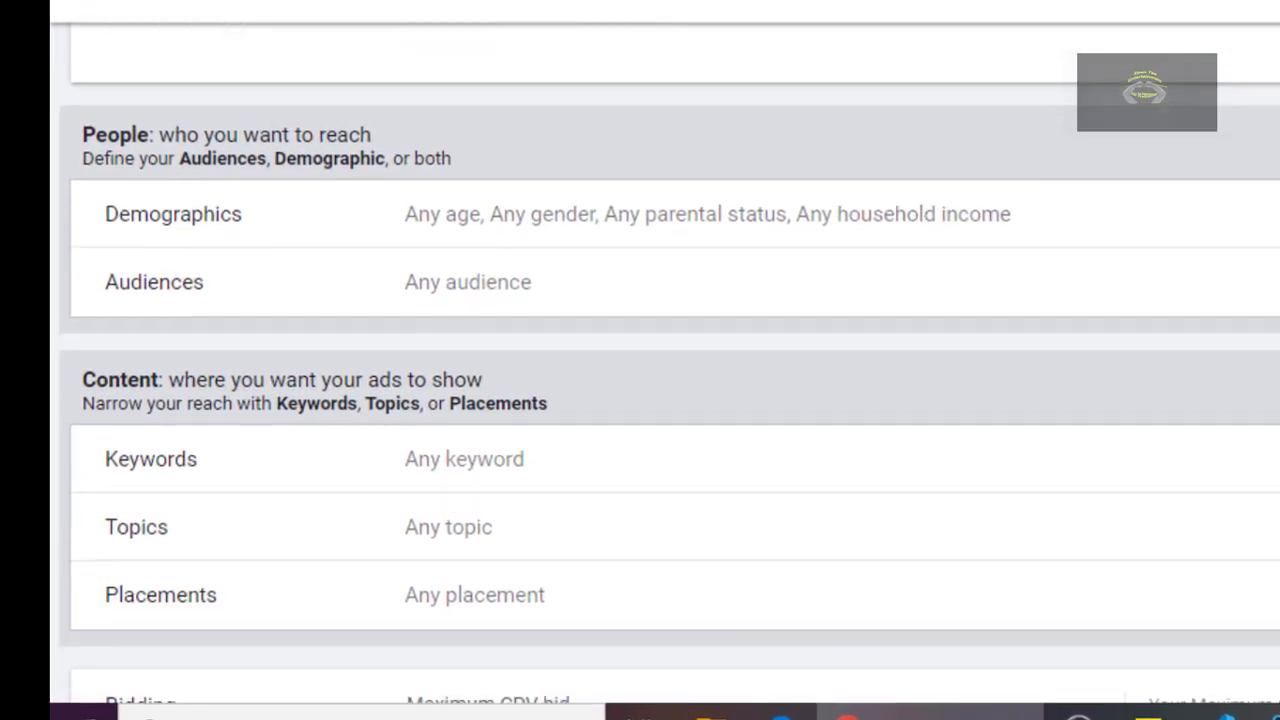
left_click(744, 222)
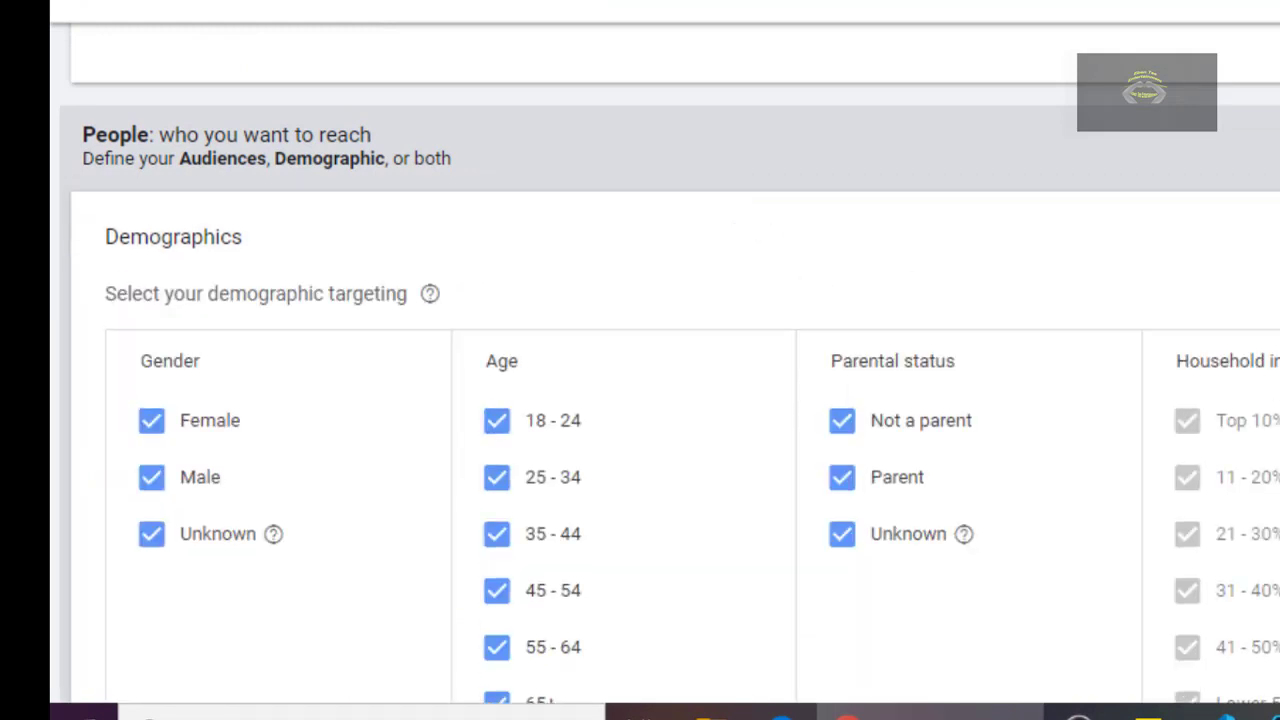
scroll(665, 380, "down", 3)
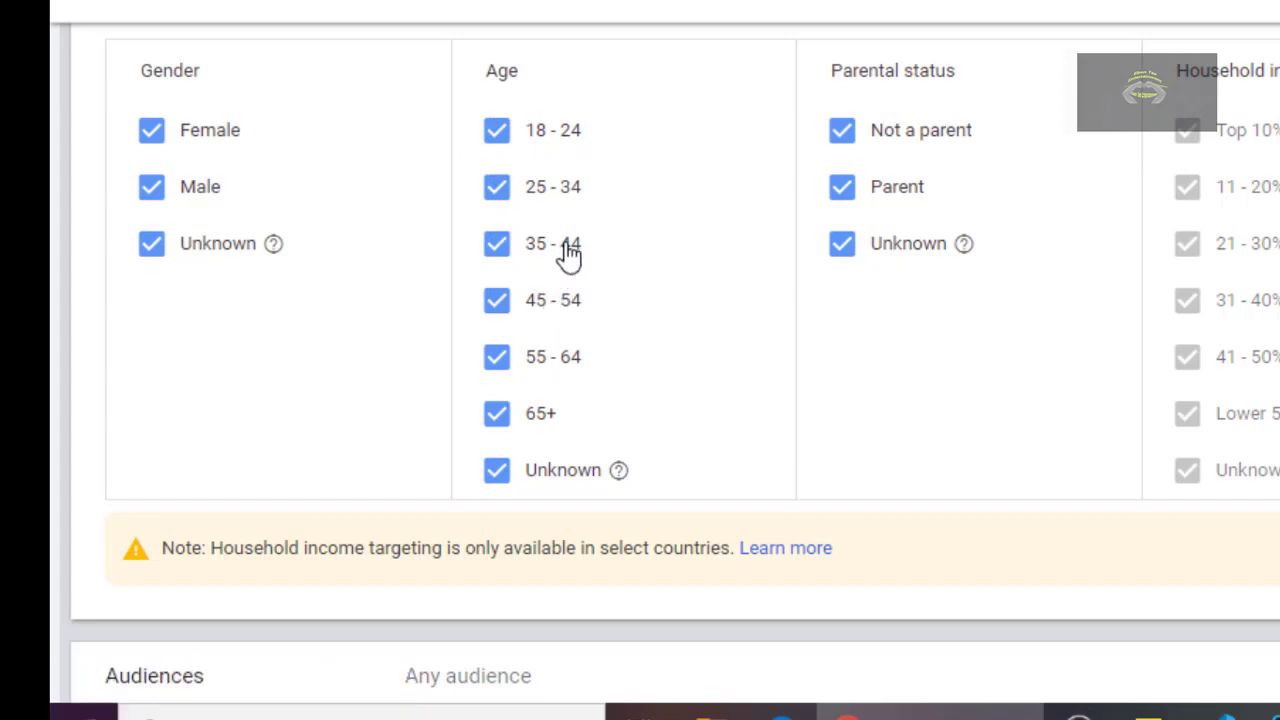
left_click(503, 303)
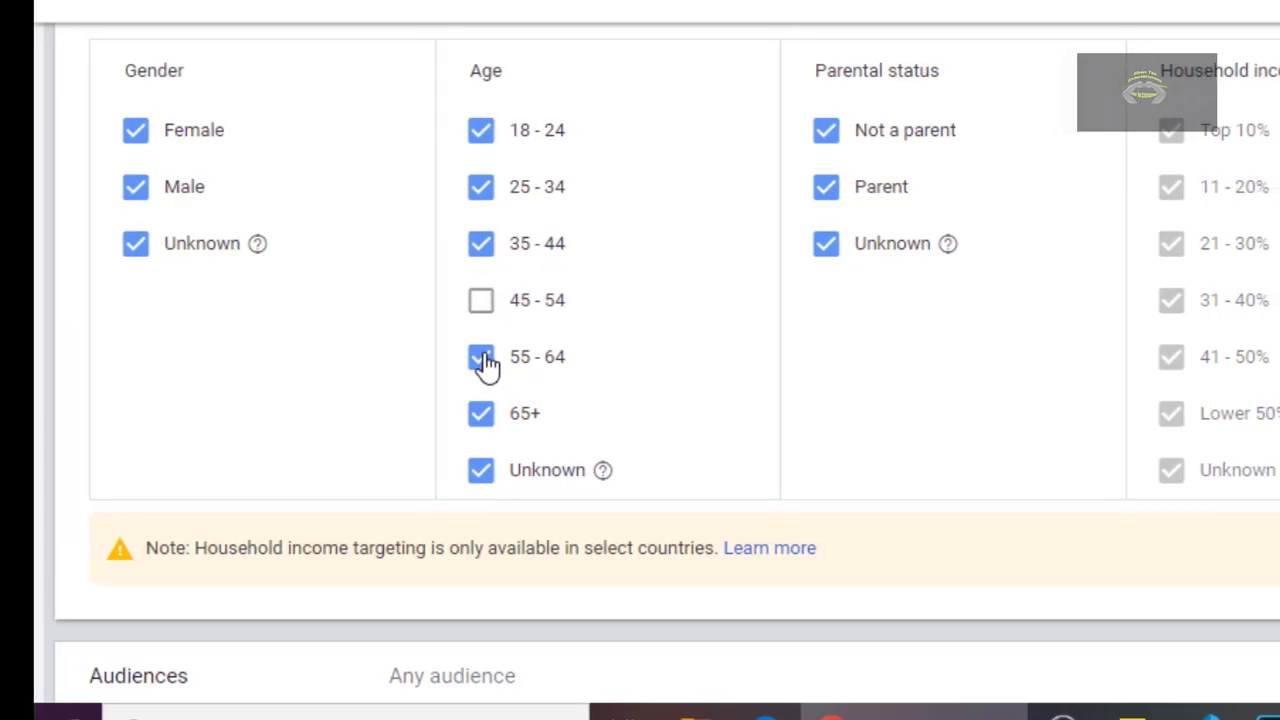
left_click(449, 361)
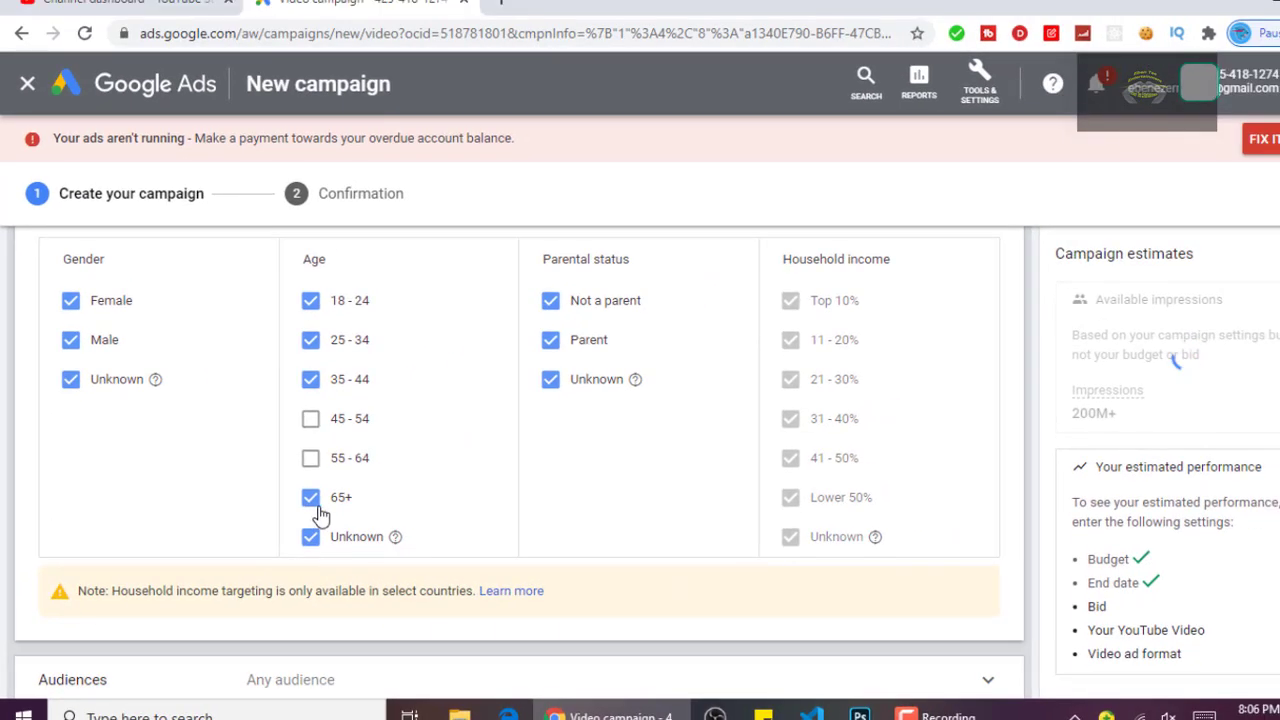
left_click(450, 422)
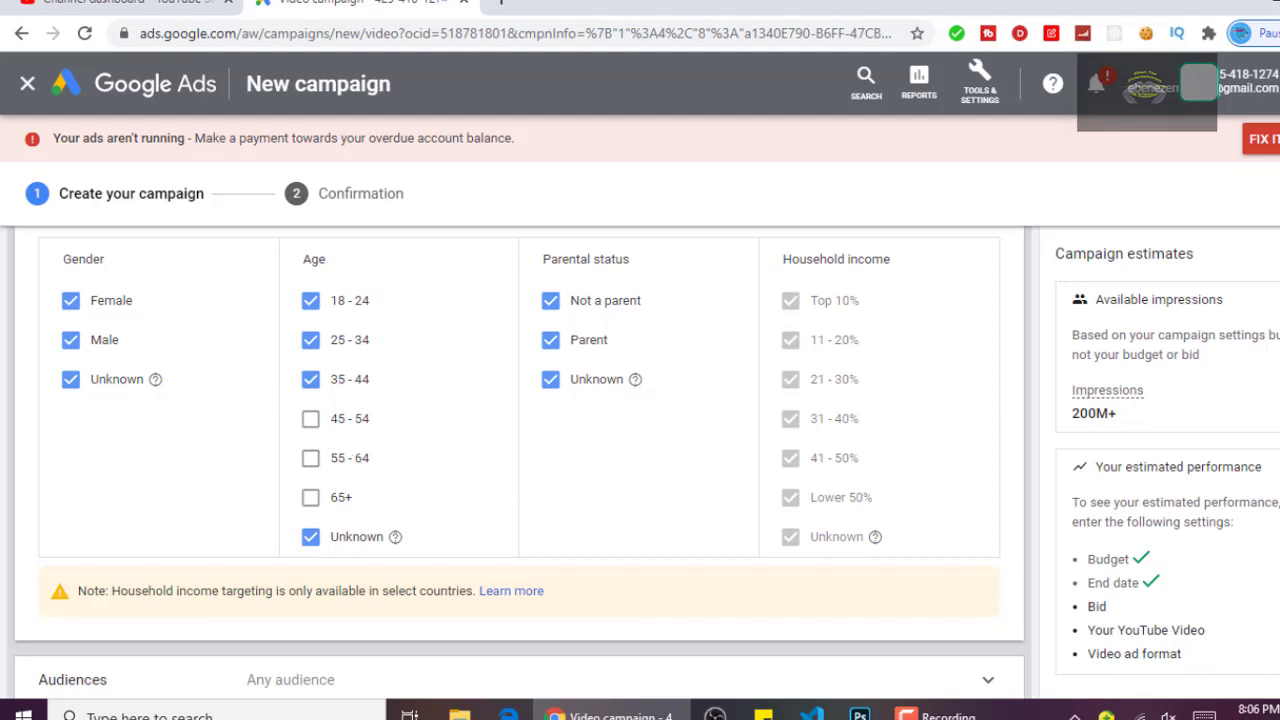
- Enter comedy as a keyword in the ad group's content targeting
scroll(519, 464, "down", 3)
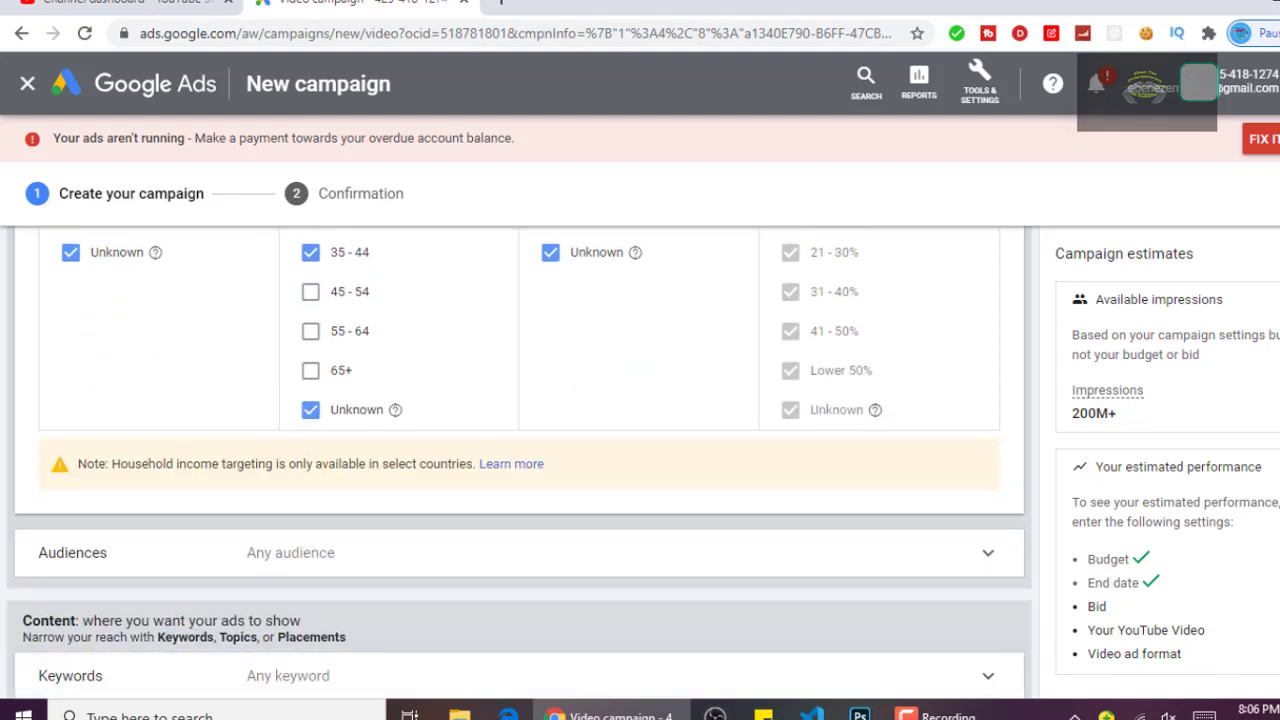
scroll(820, 450, "down", 1)
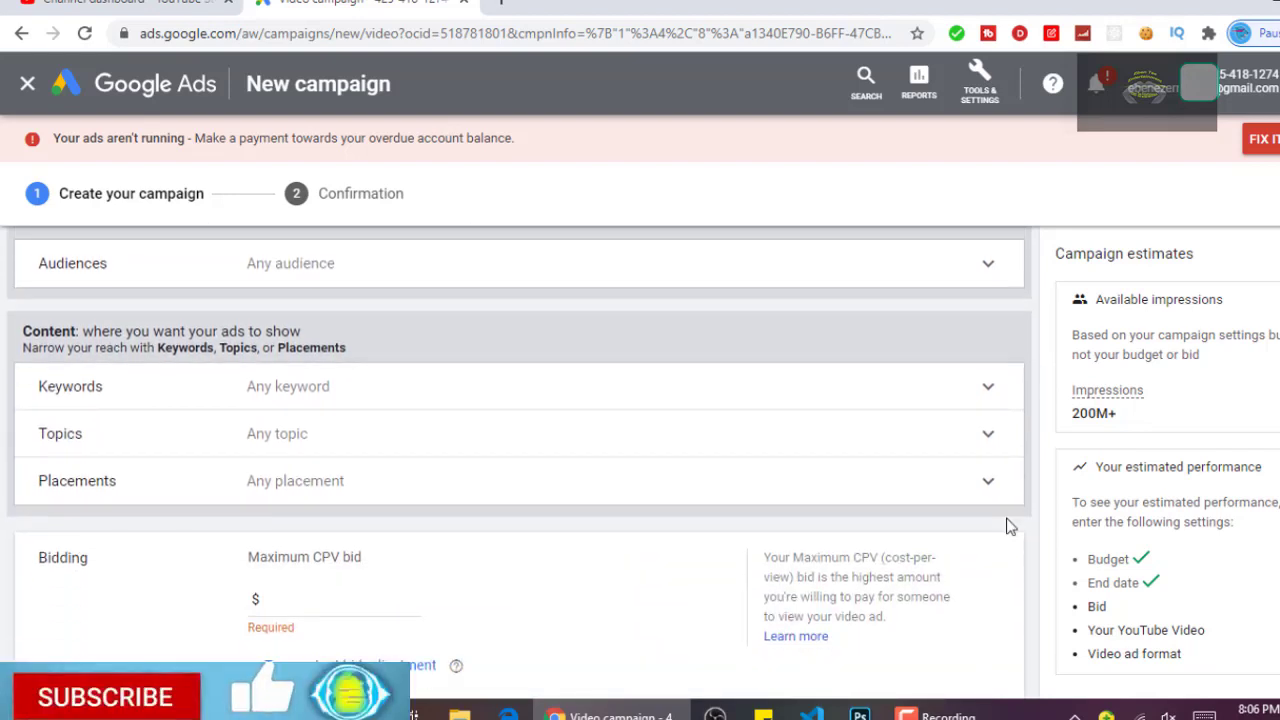
left_click(821, 407)
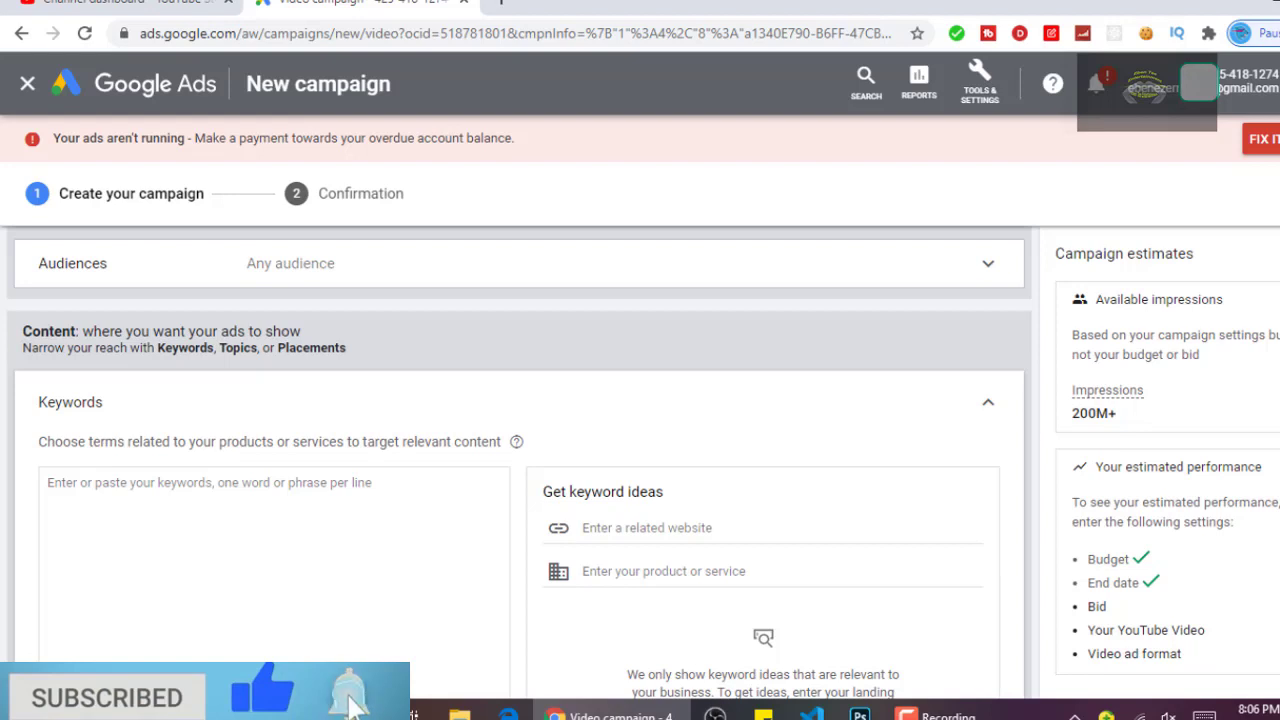
scroll(519, 464, "down", 1)
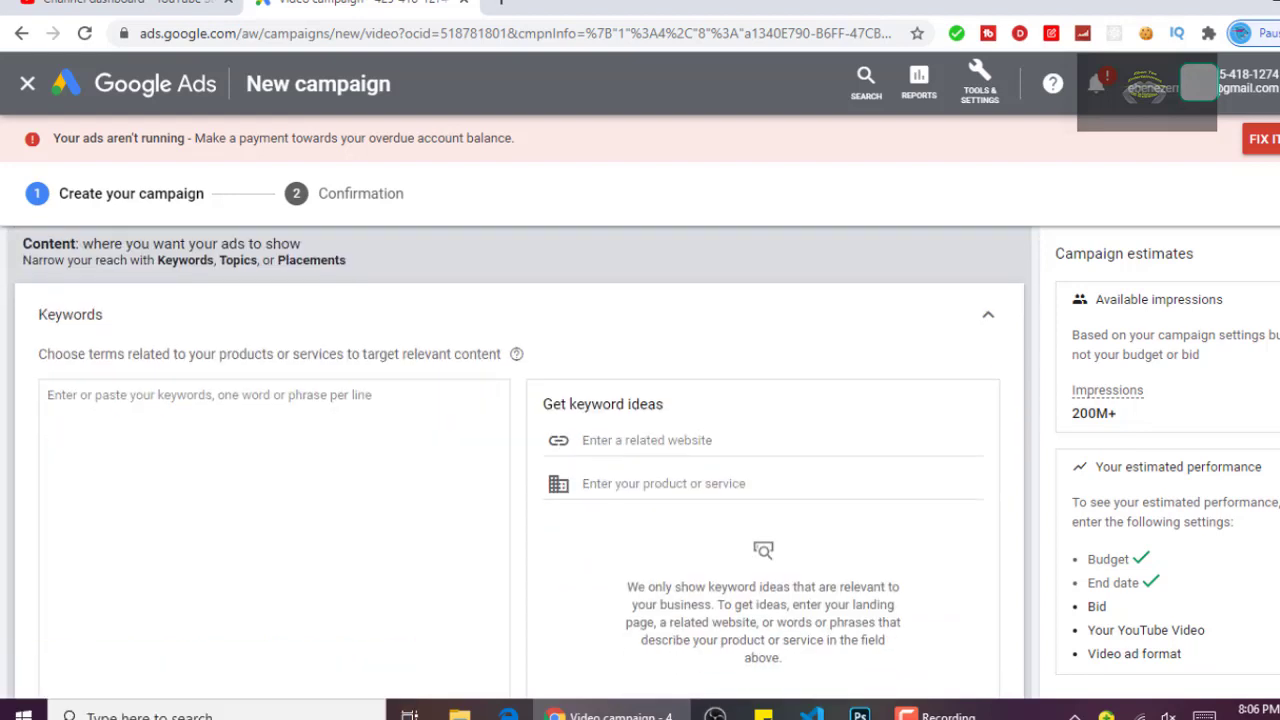
scroll(519, 444, "down", 1)
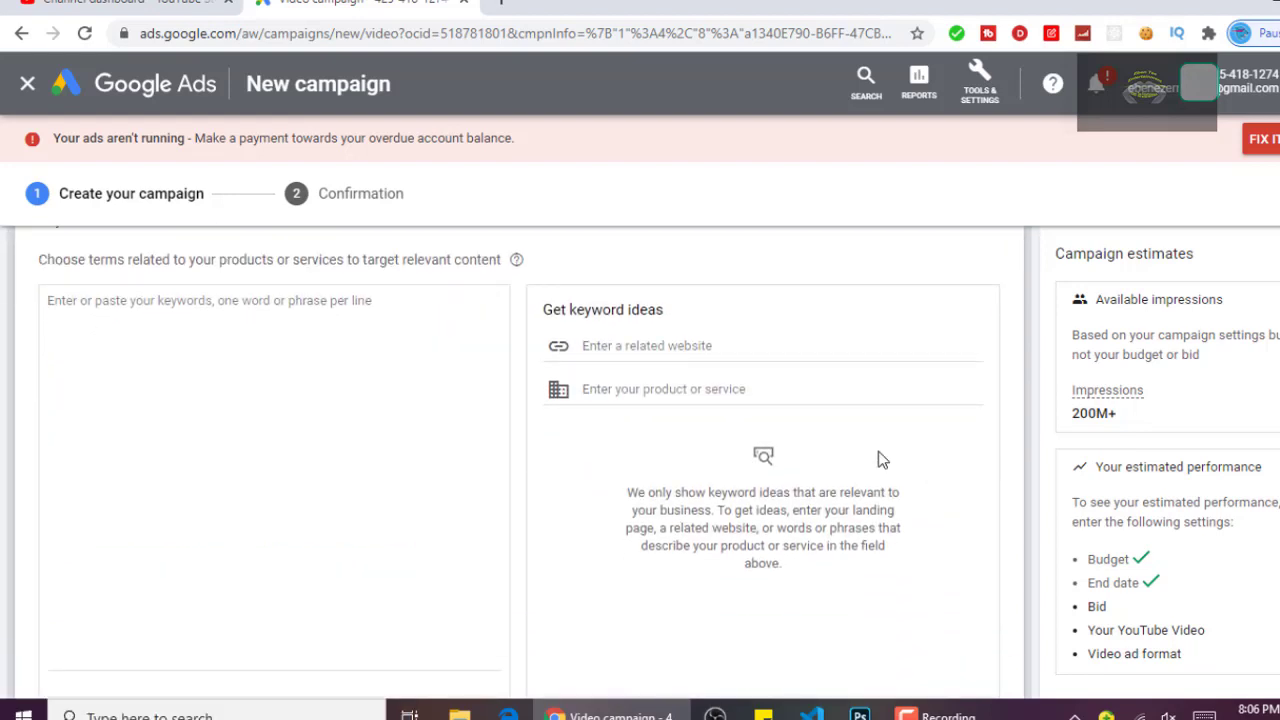
left_click(434, 317)
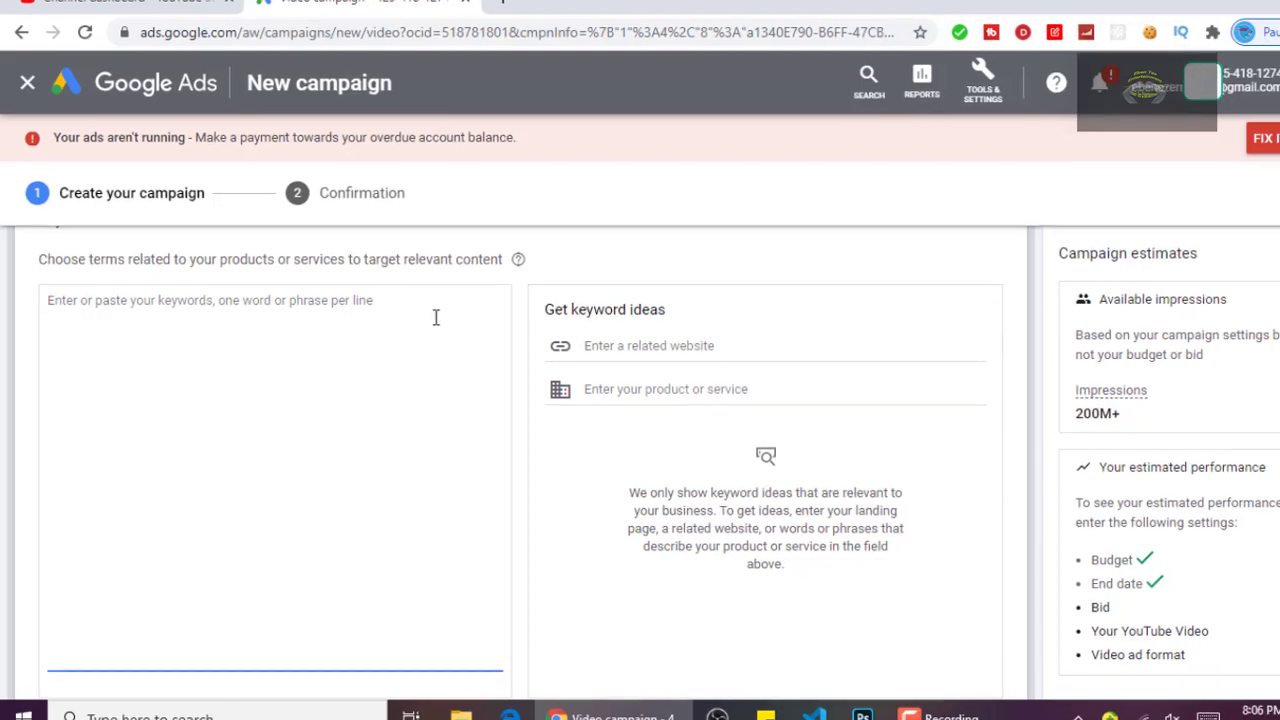
type("comedy")
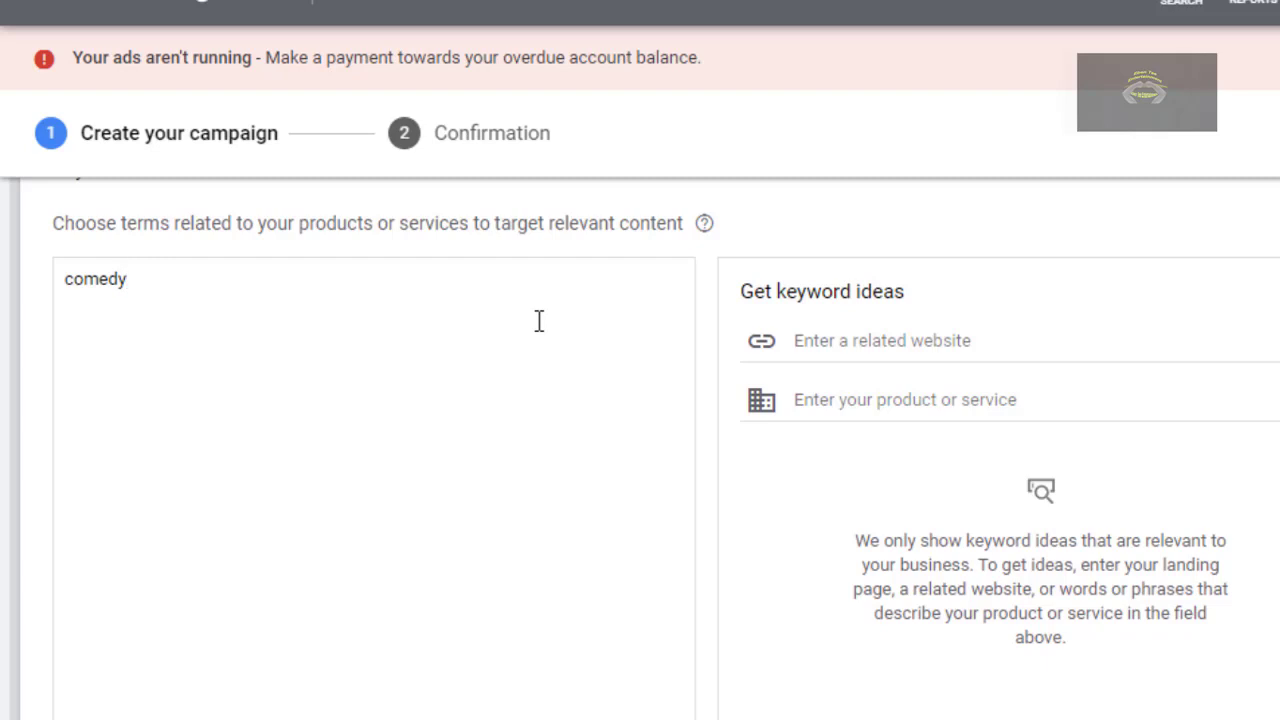
- Delete the keyword comedy from the content targeting and close the keyword settings
key("BackSpace")
key("BackSpace")
key("BackSpace")
key("BackSpace")
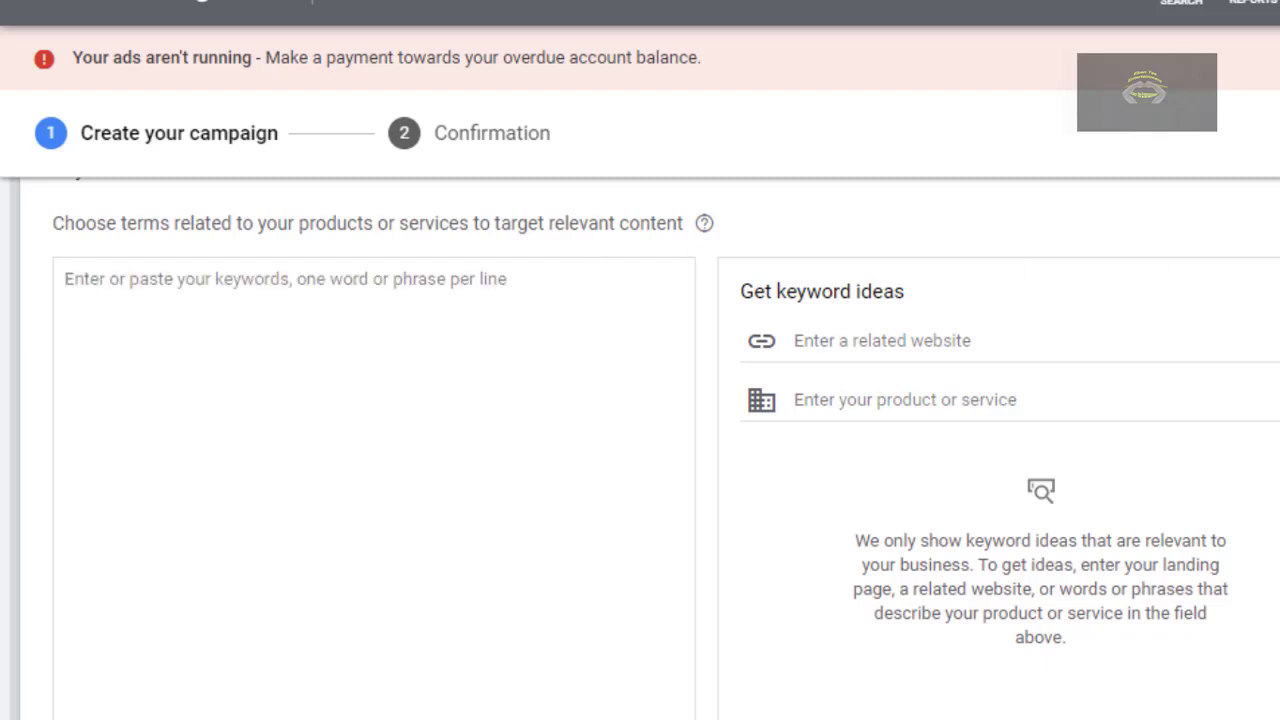
scroll(640, 450, "up", 5)
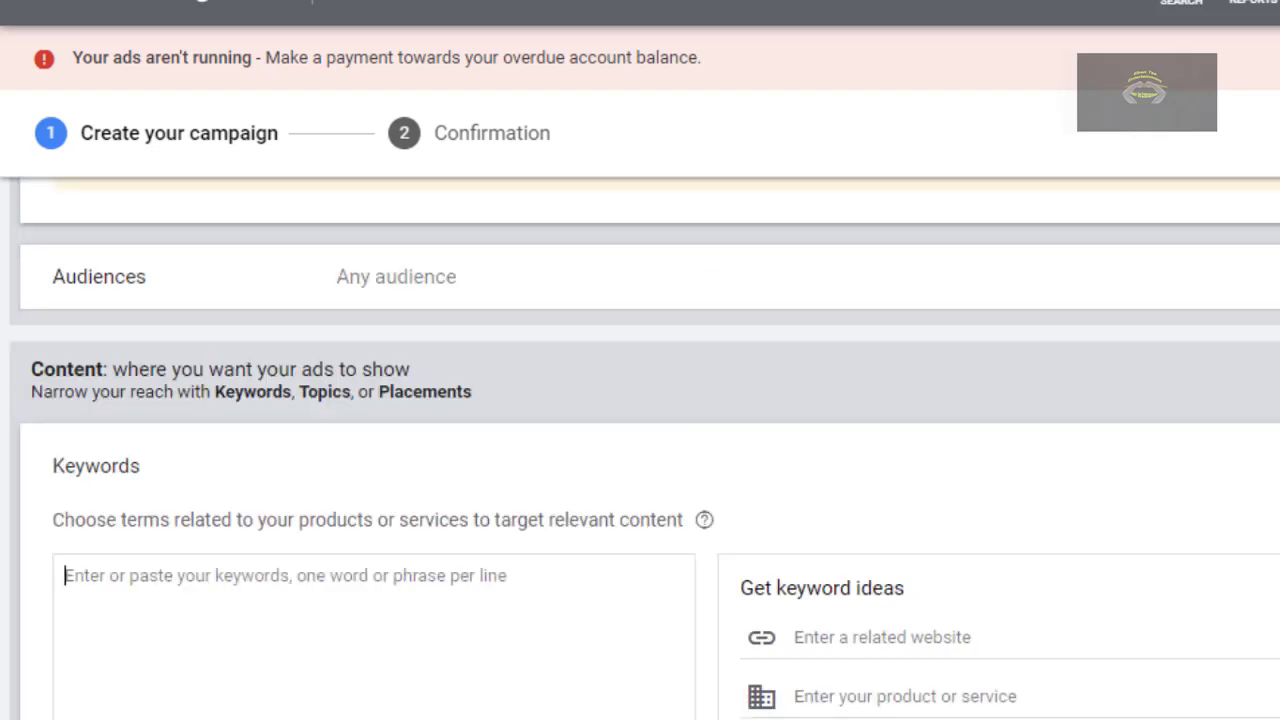
scroll(640, 450, "down", 2)
scroll(640, 400, "down", 5)
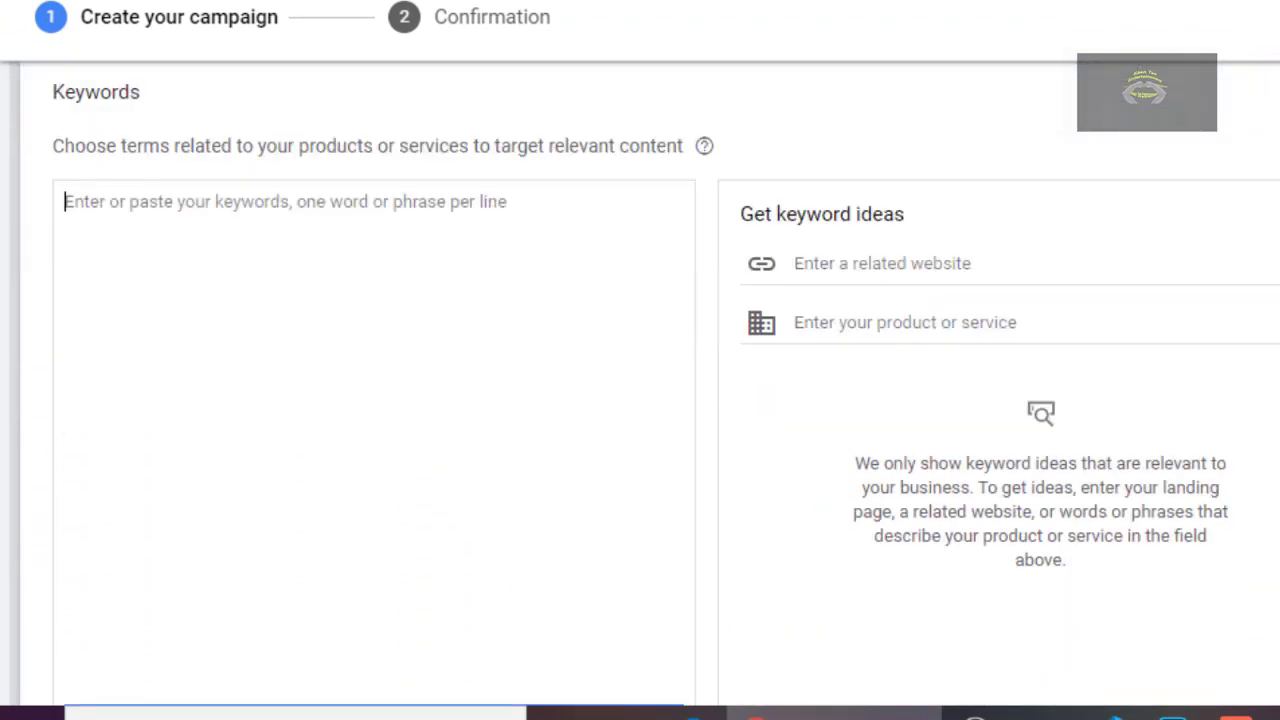
scroll(1190, 322, "up", 6)
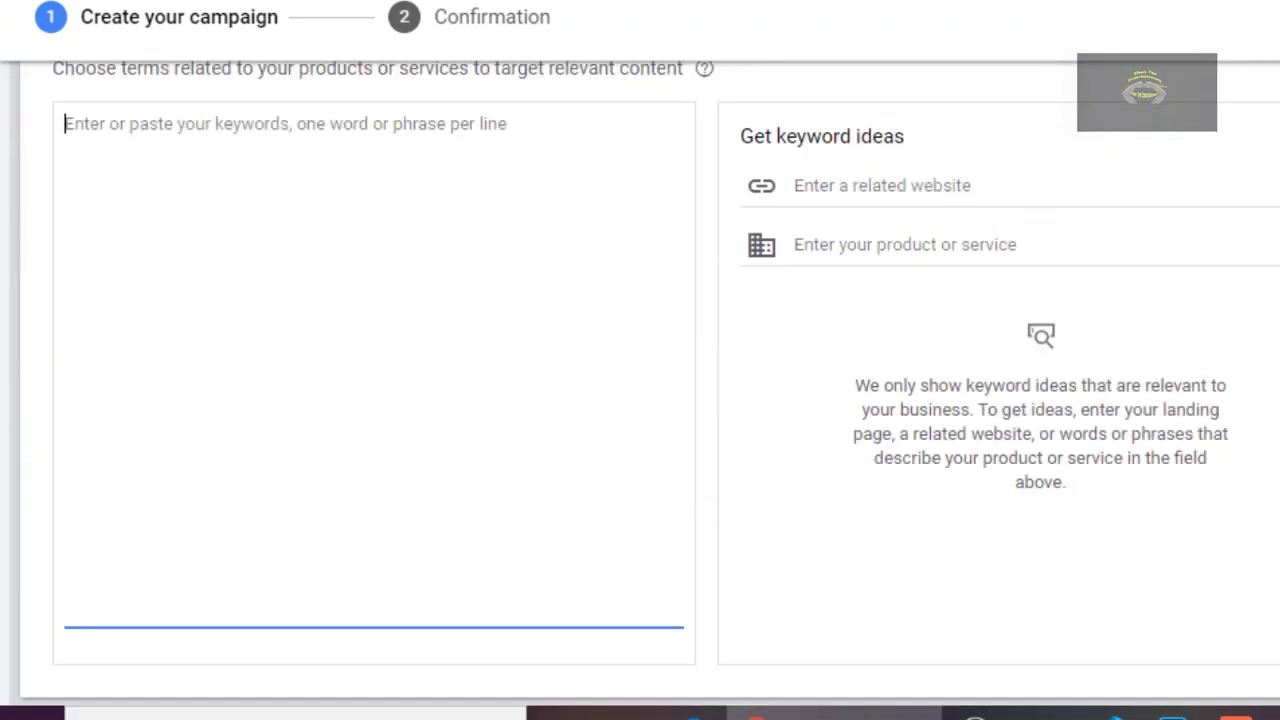
scroll(1190, 322, "down", 1)
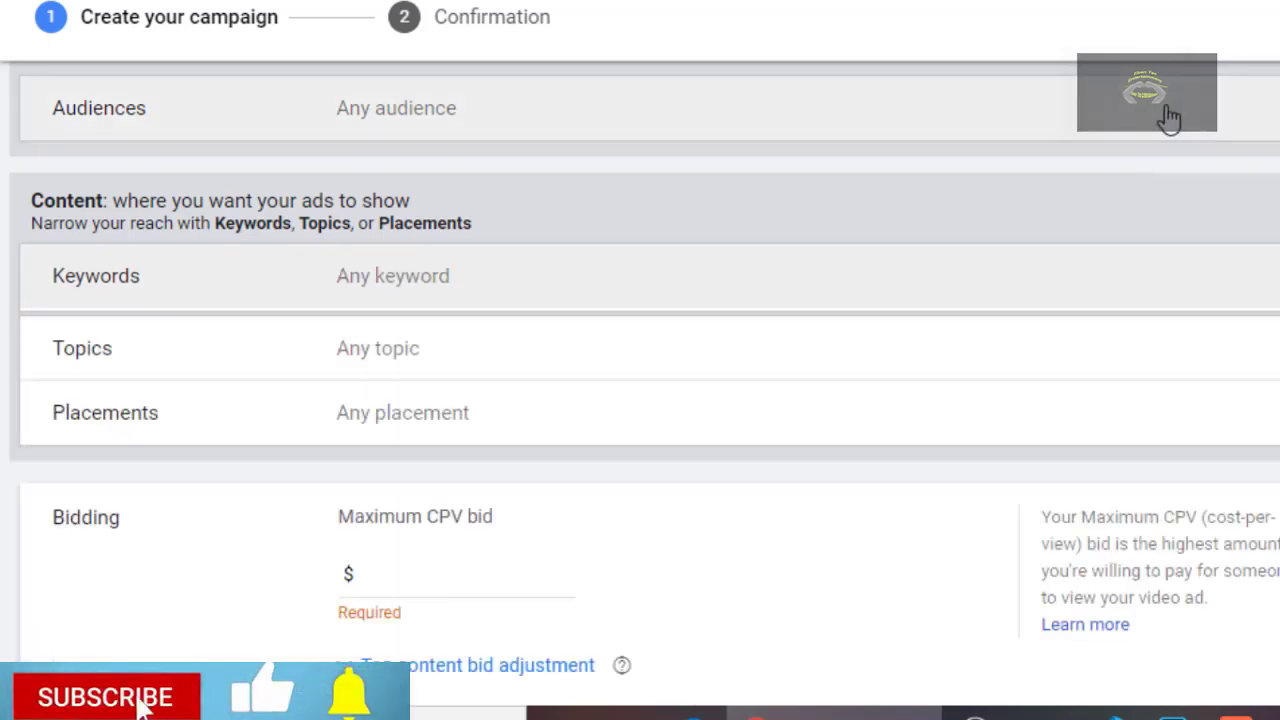
- Look through the ad group's audience selection and its placement targeting options
left_click(1220, 132)
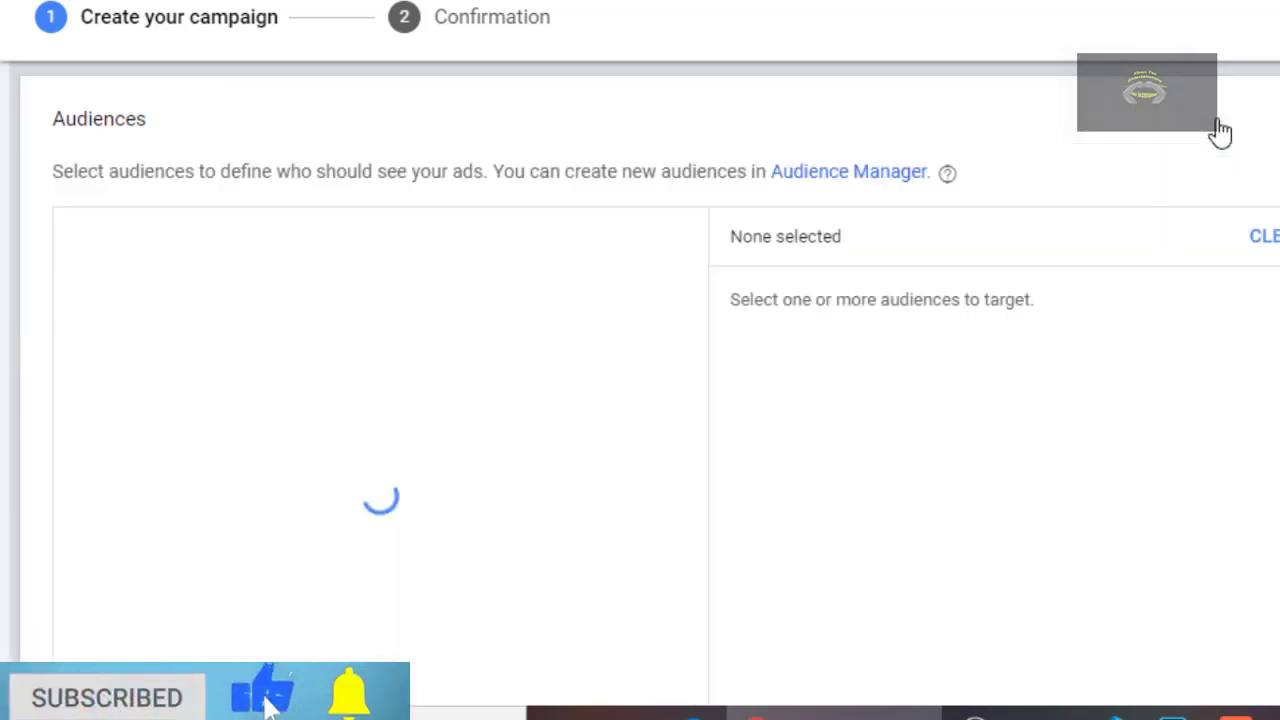
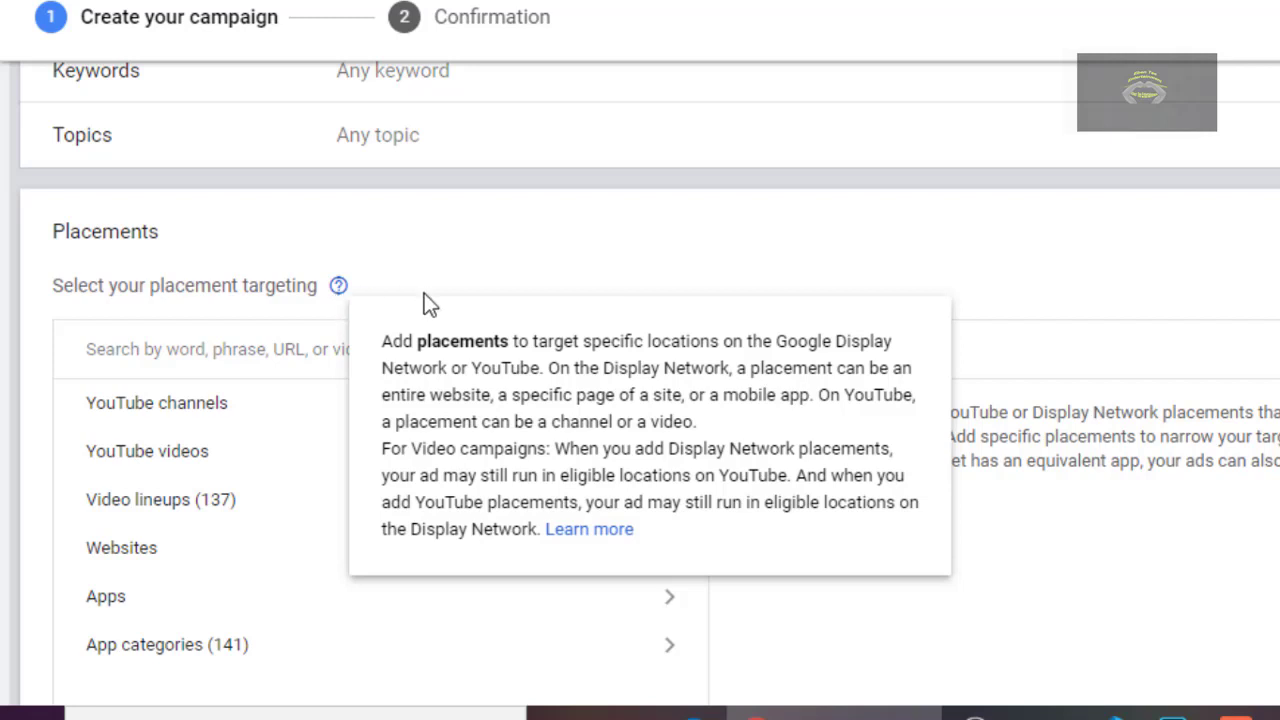
left_click(750, 265)
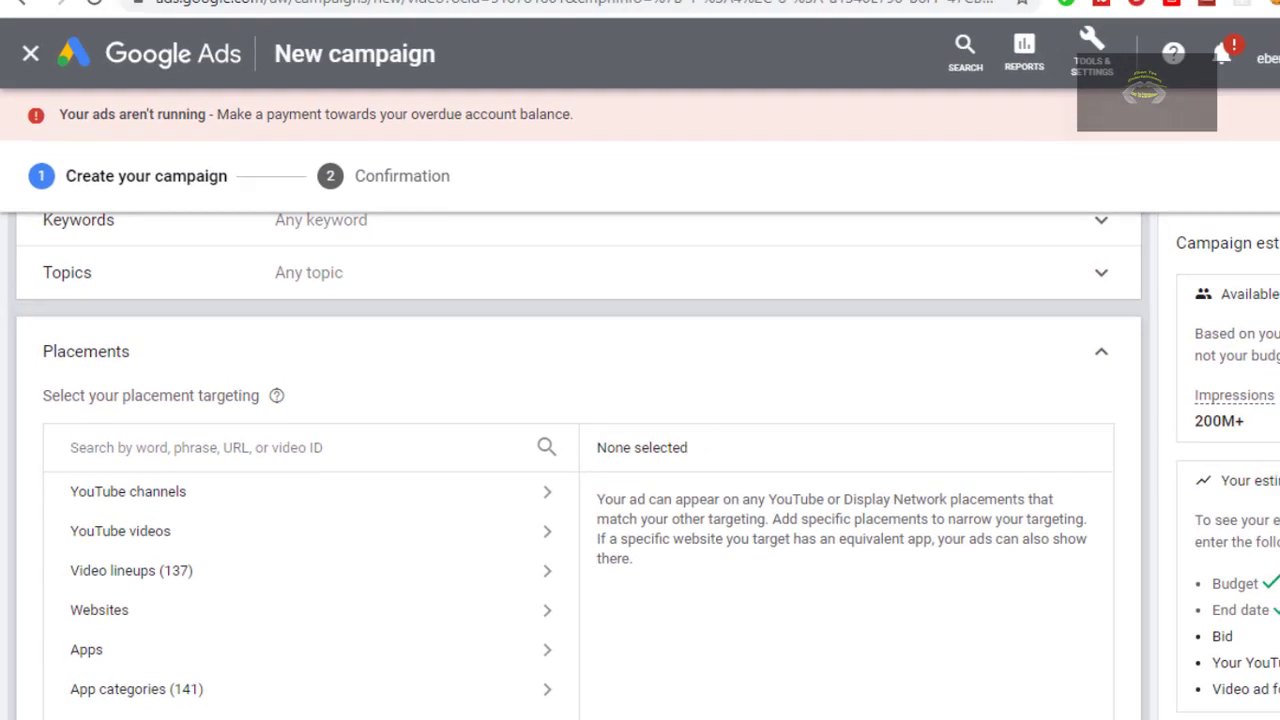
scroll(574, 458, "down", 2)
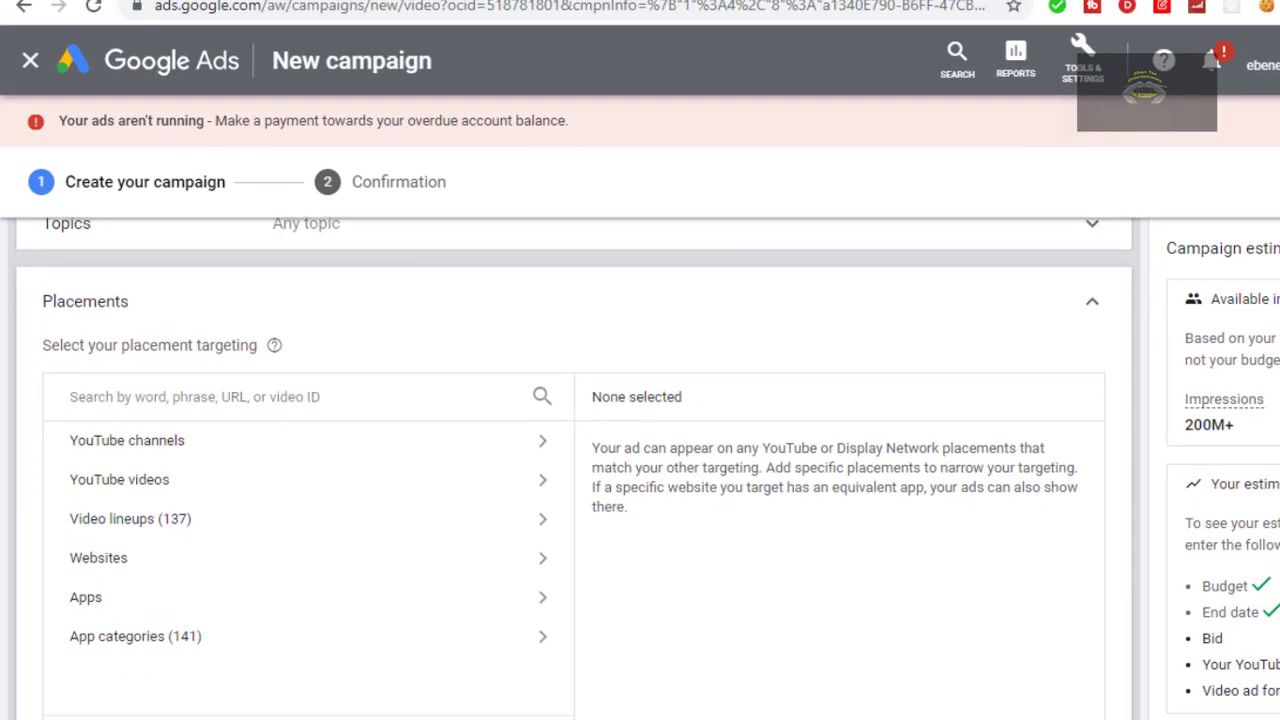
scroll(574, 458, "down", 1)
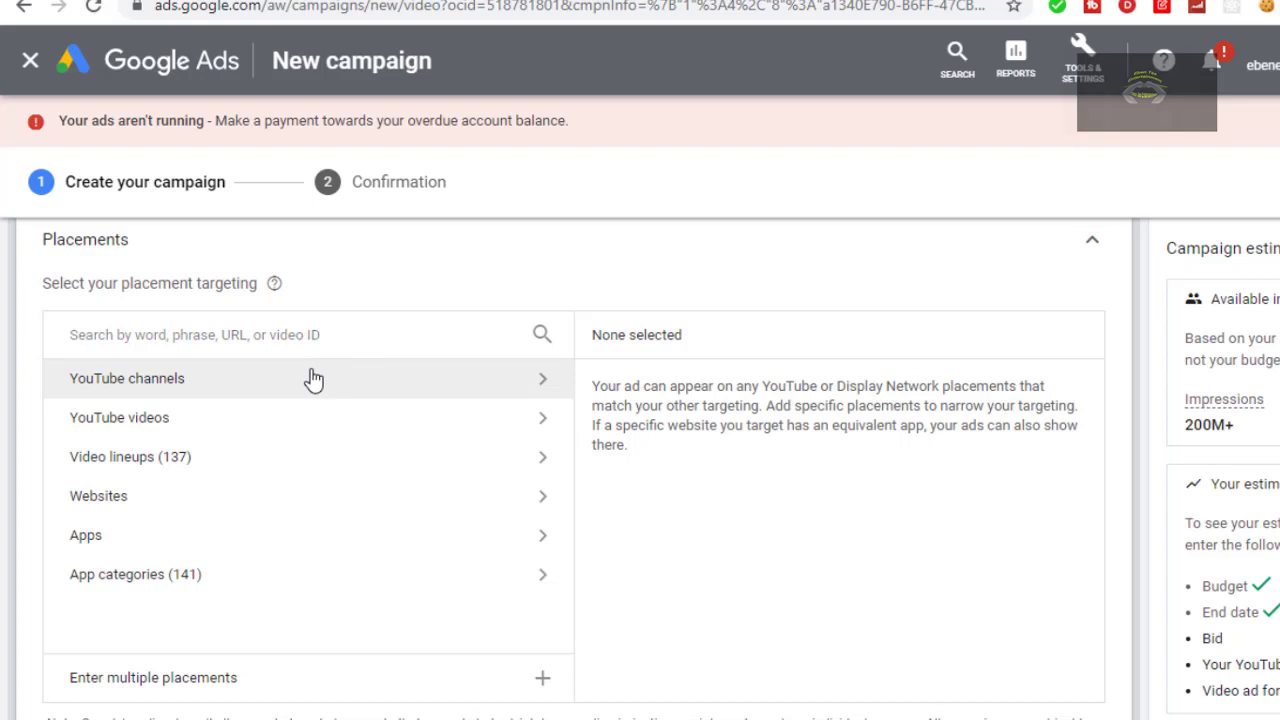
- Search the YouTube channel placements for marke ange and add the channel MarkAngelComedy as a placement
left_click(443, 385)
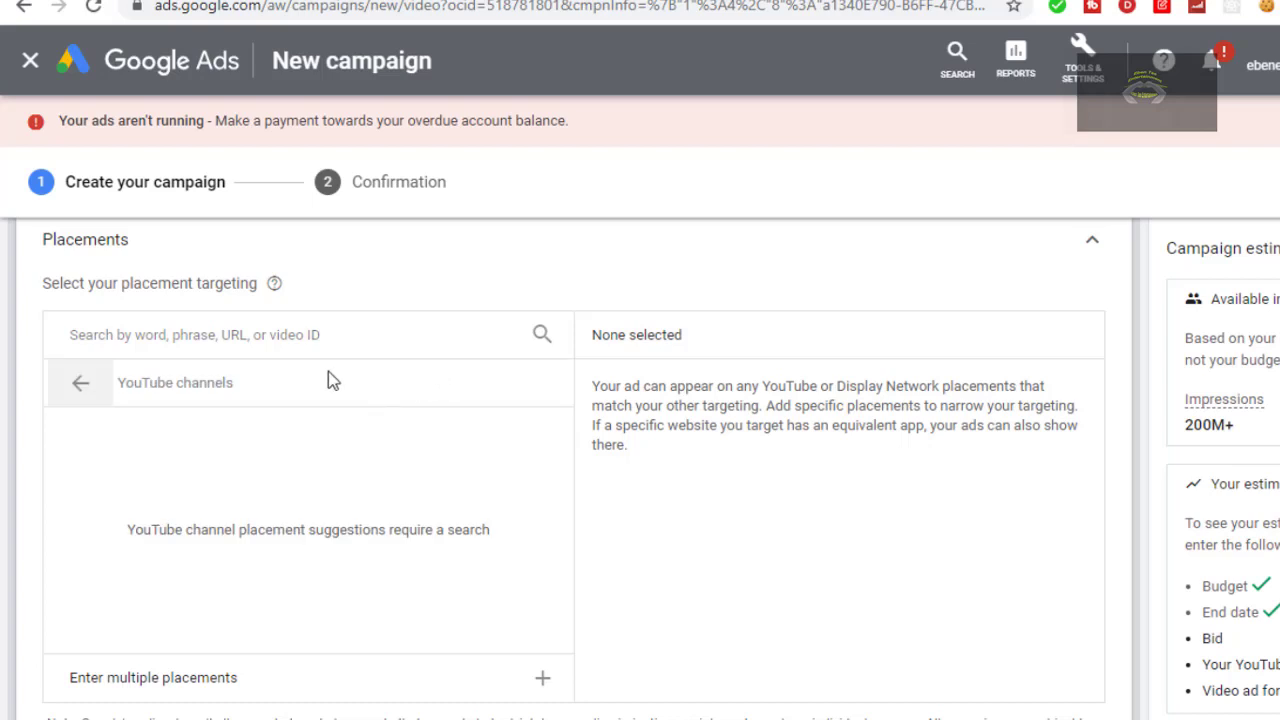
left_click(80, 383)
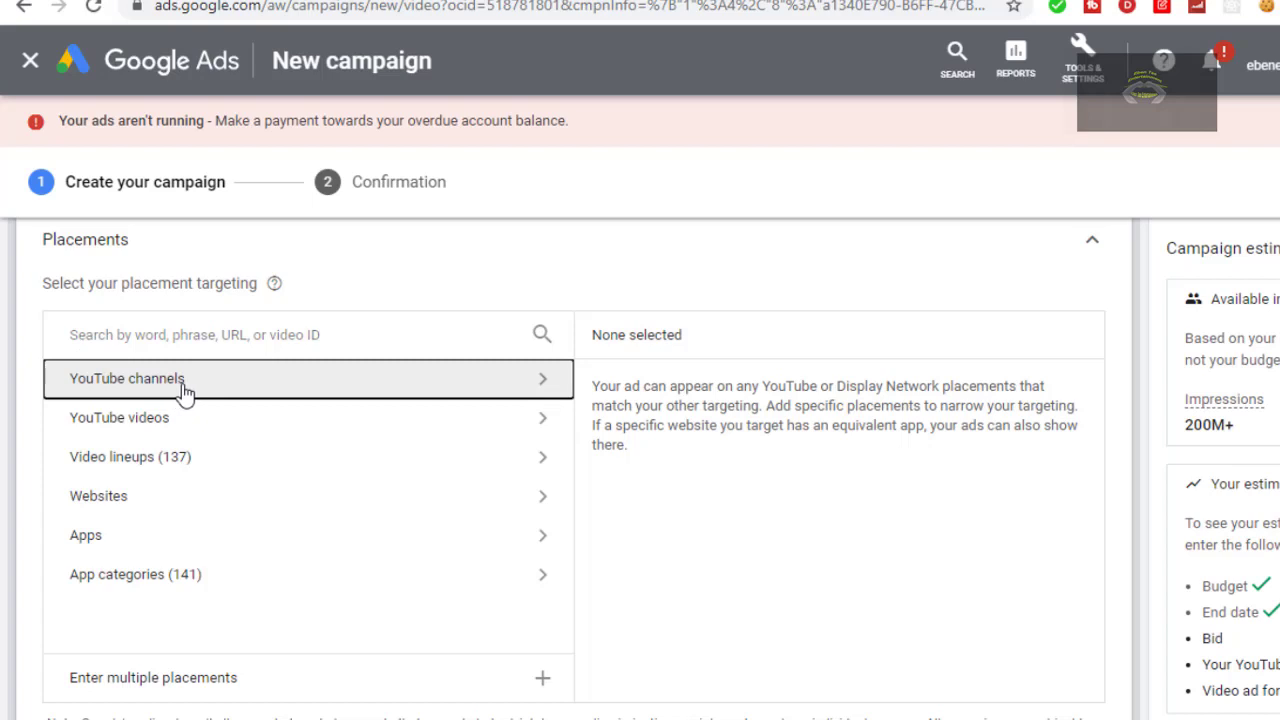
left_click(185, 390)
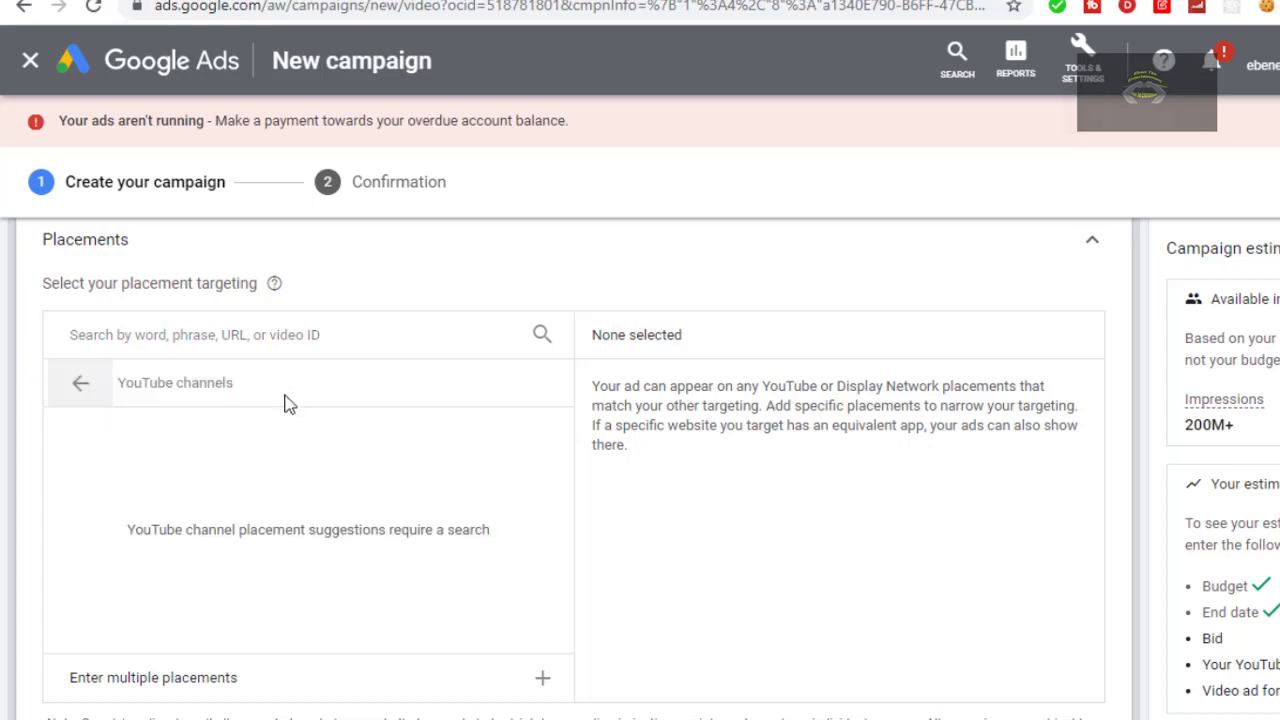
left_click(334, 335)
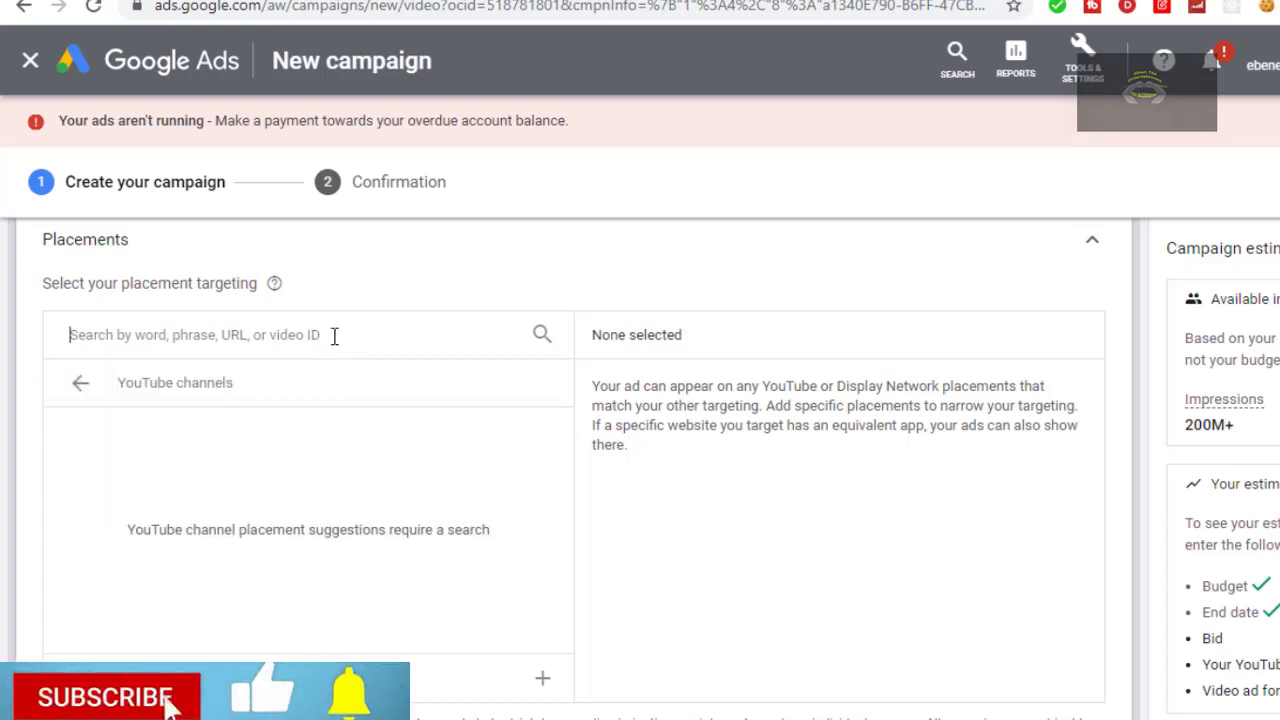
type("mark")
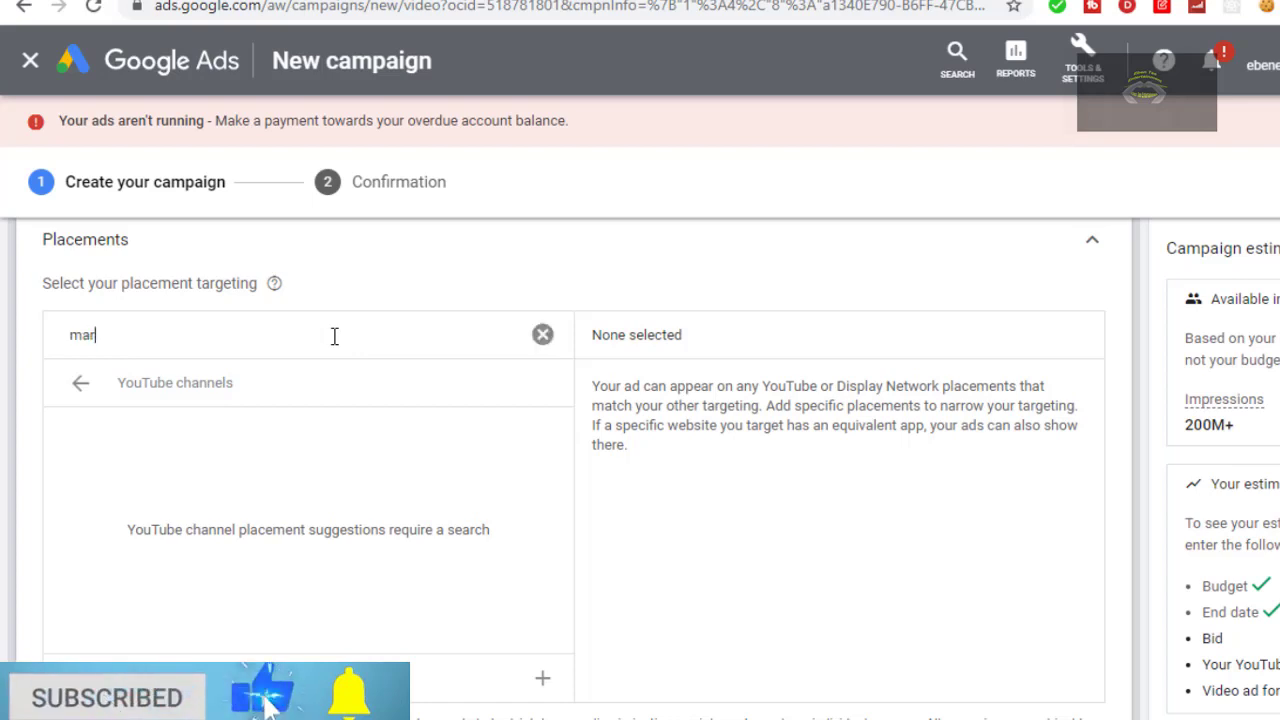
type("e ange")
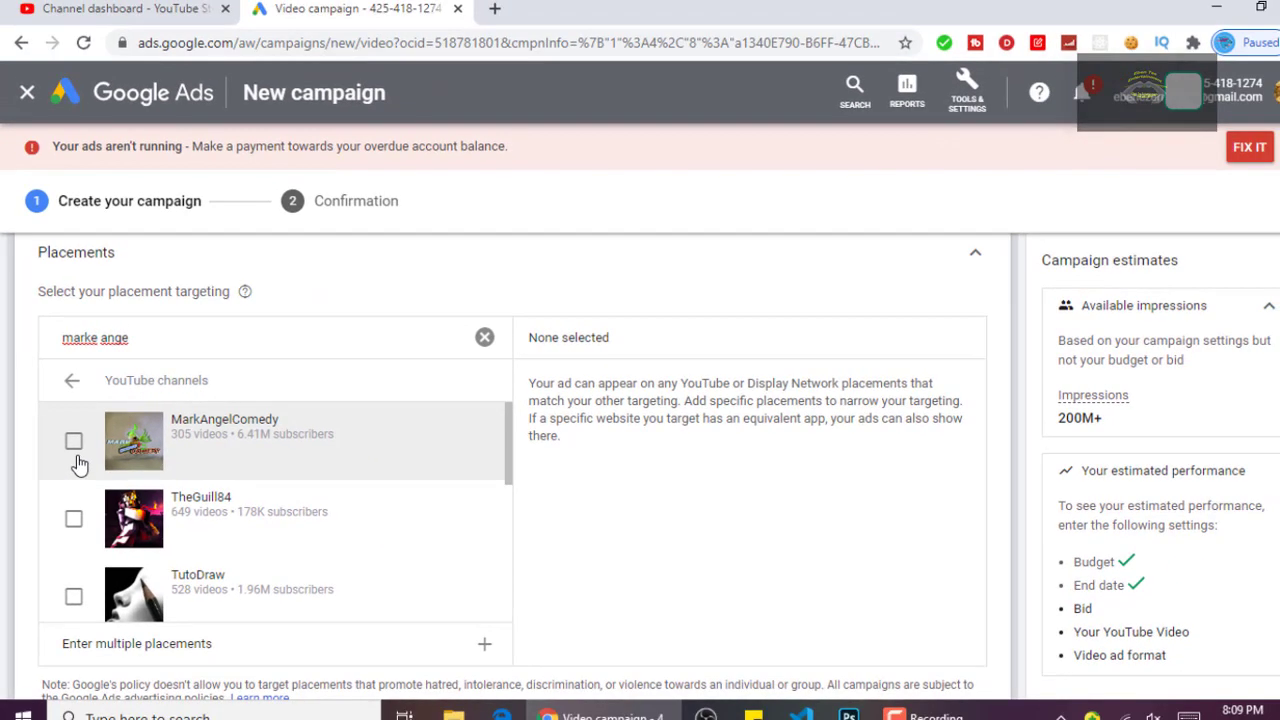
left_click(360, 468)
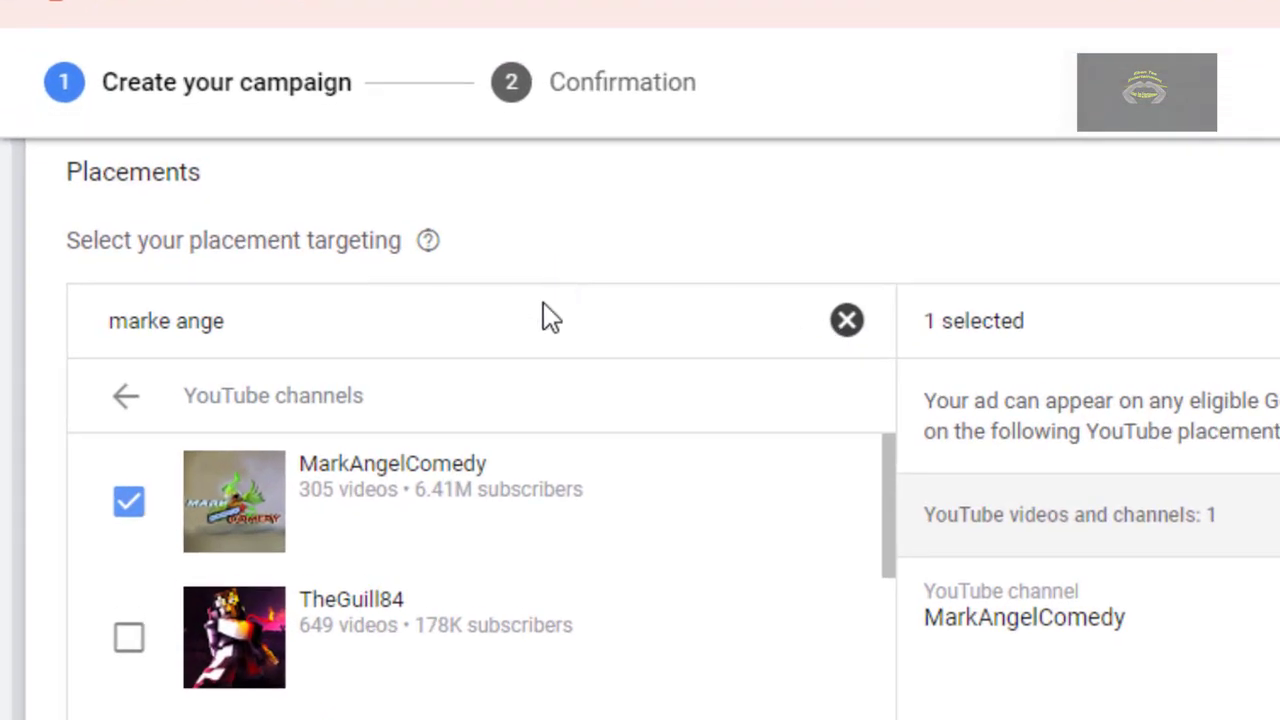
- Search the YouTube channel placements for amankwa, then clear the search
left_click(311, 336)
left_click(541, 318)
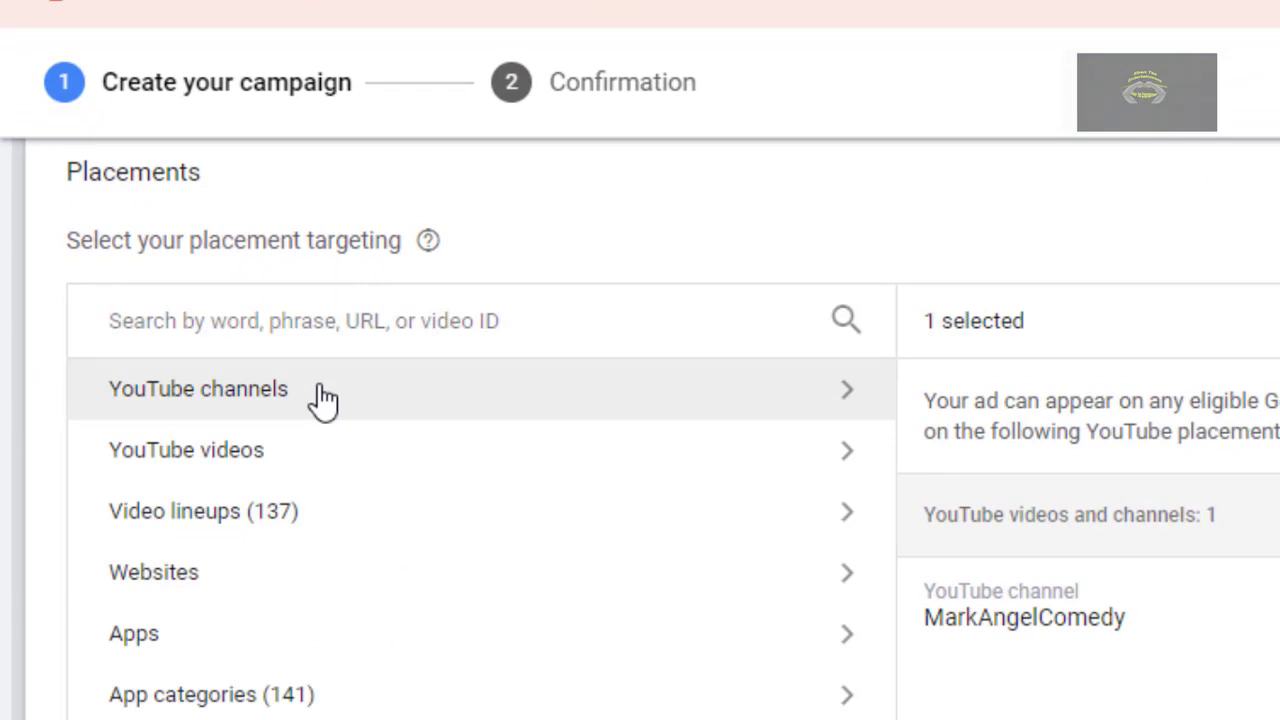
left_click(277, 390)
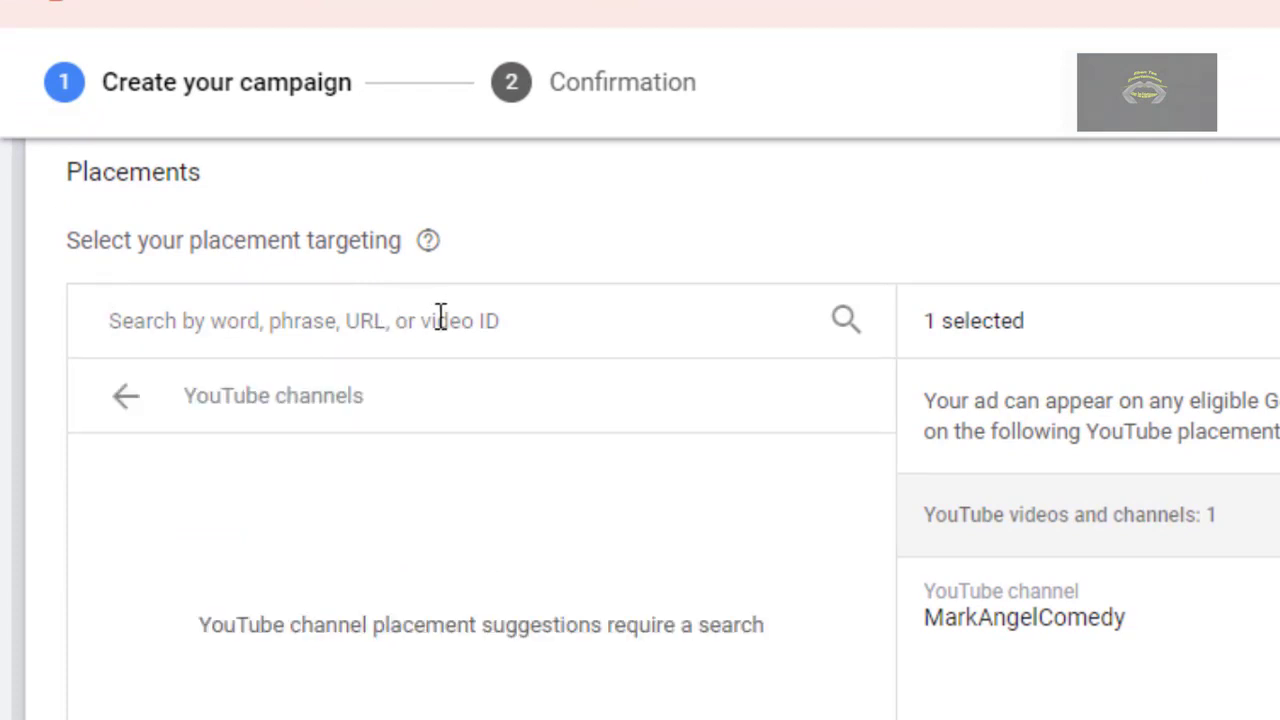
type("amankwa")
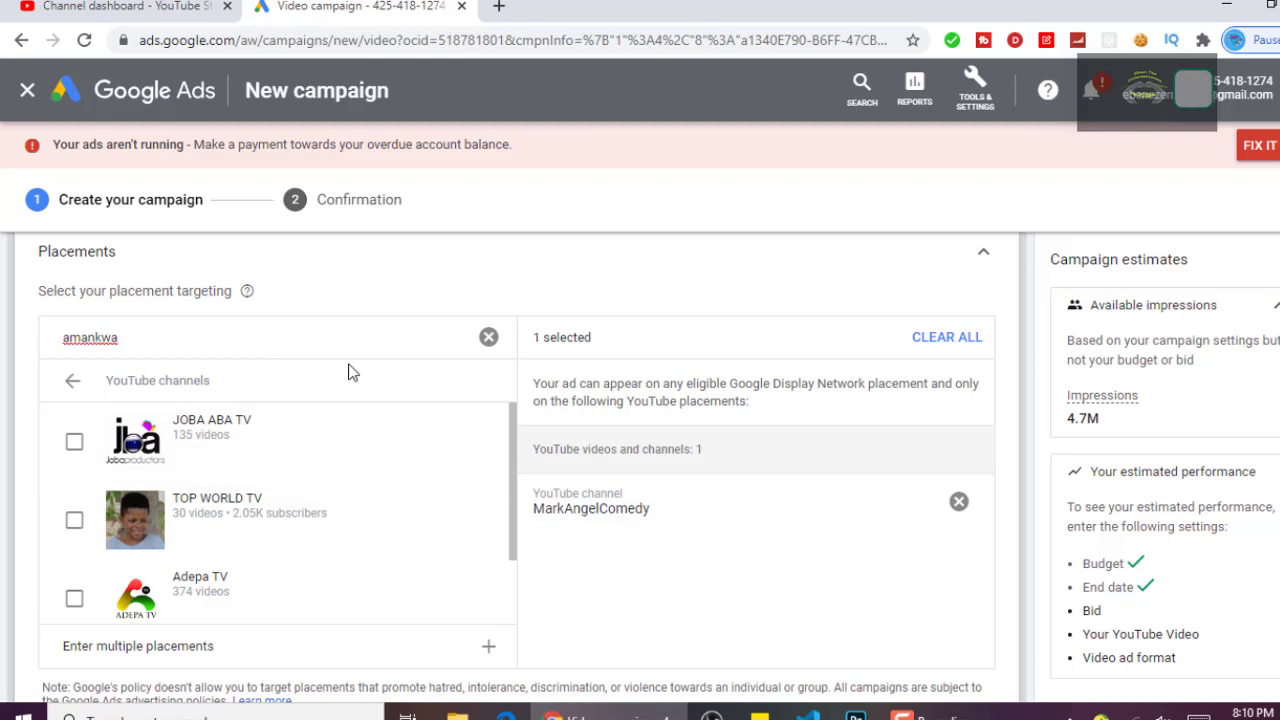
left_click(488, 337)
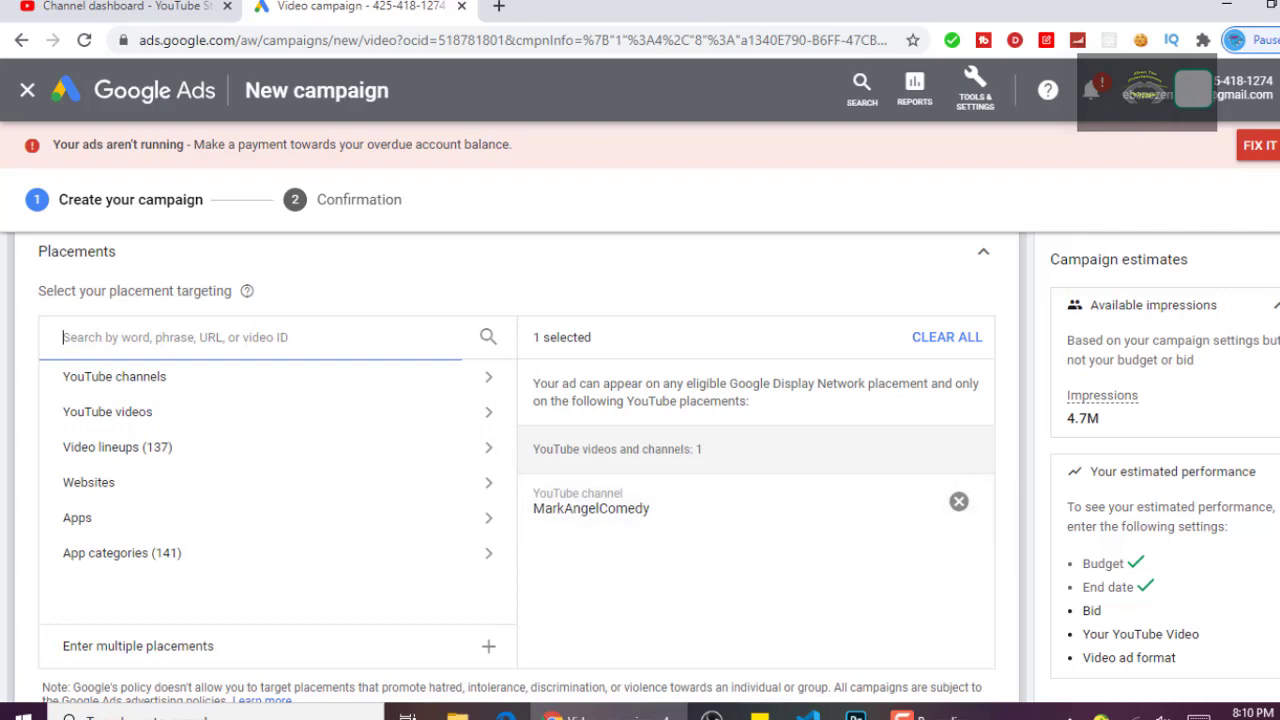
- Remove the MarkAngelComedy channel from the ad group's placements and close the placement settings
scroll(517, 467, "down", 3)
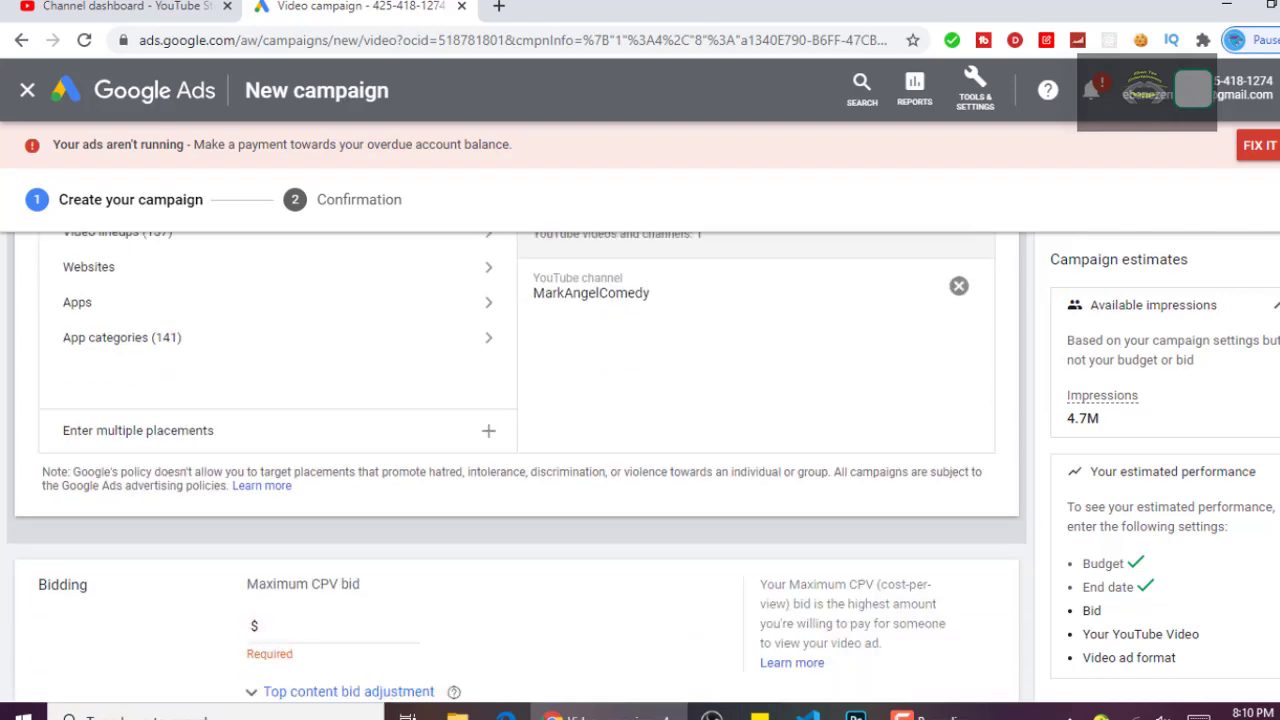
scroll(517, 467, "down", 1)
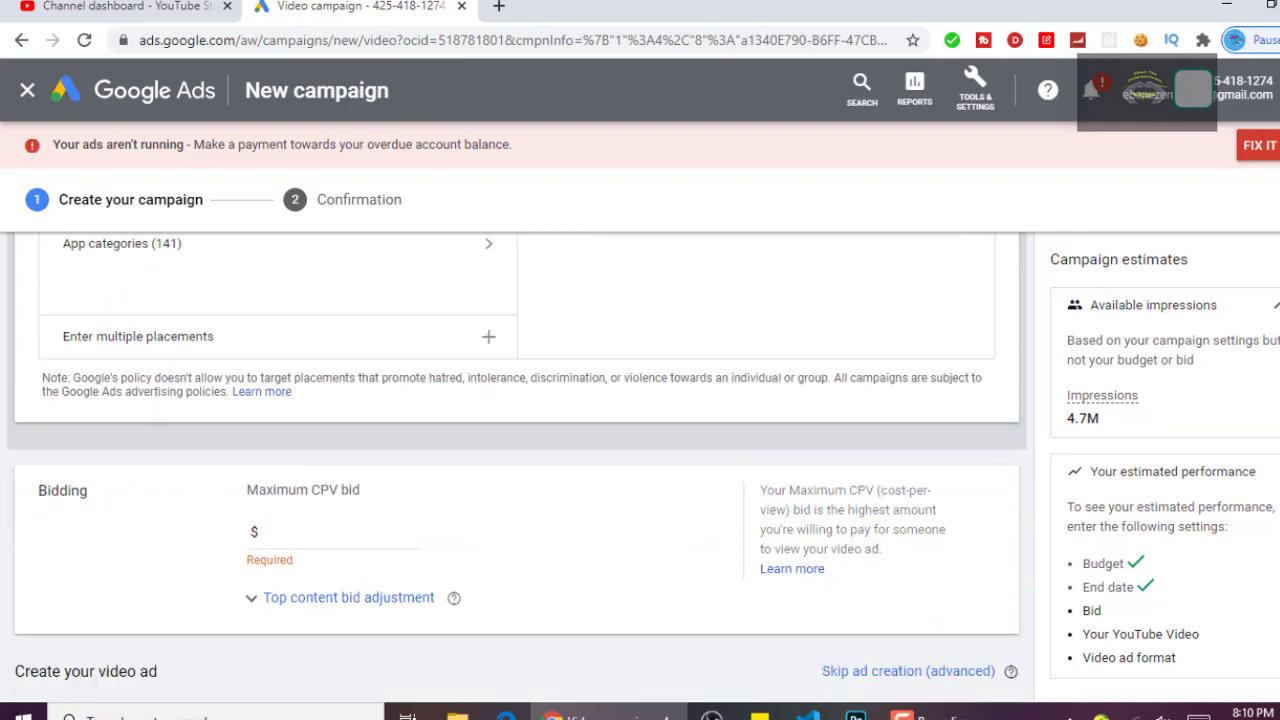
scroll(517, 467, "up", 10)
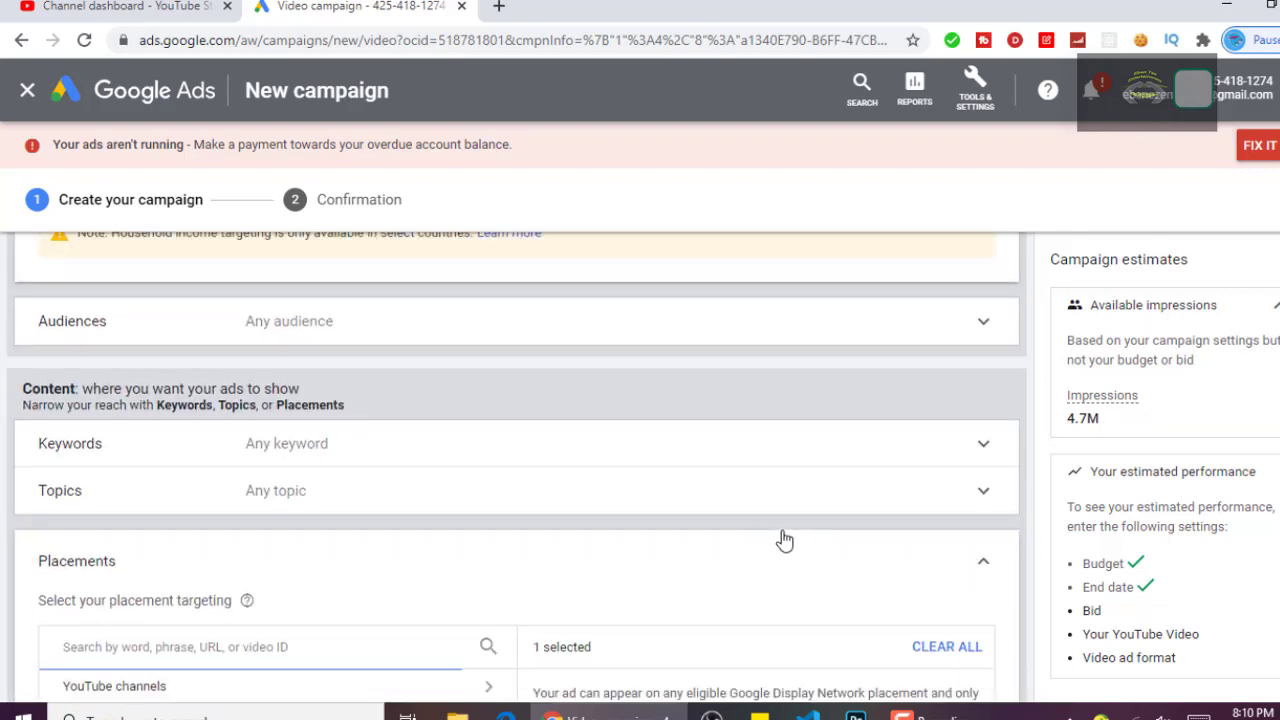
left_click(963, 568)
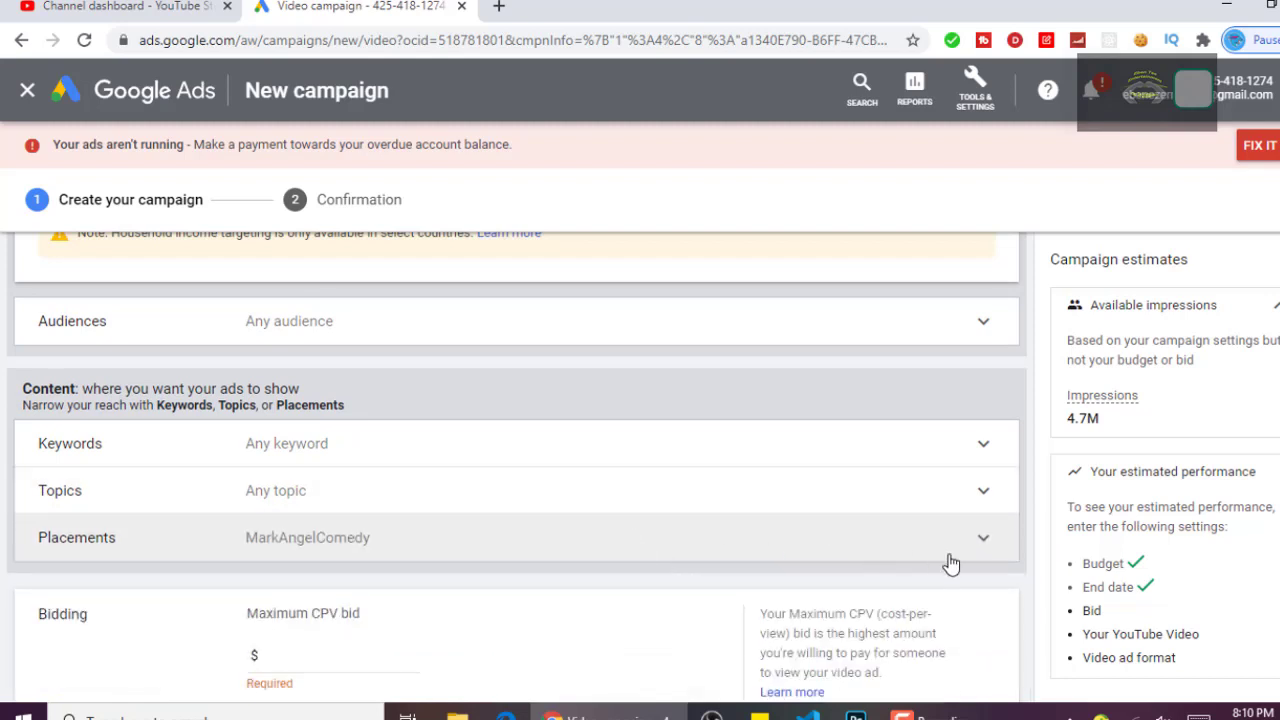
left_click(949, 558)
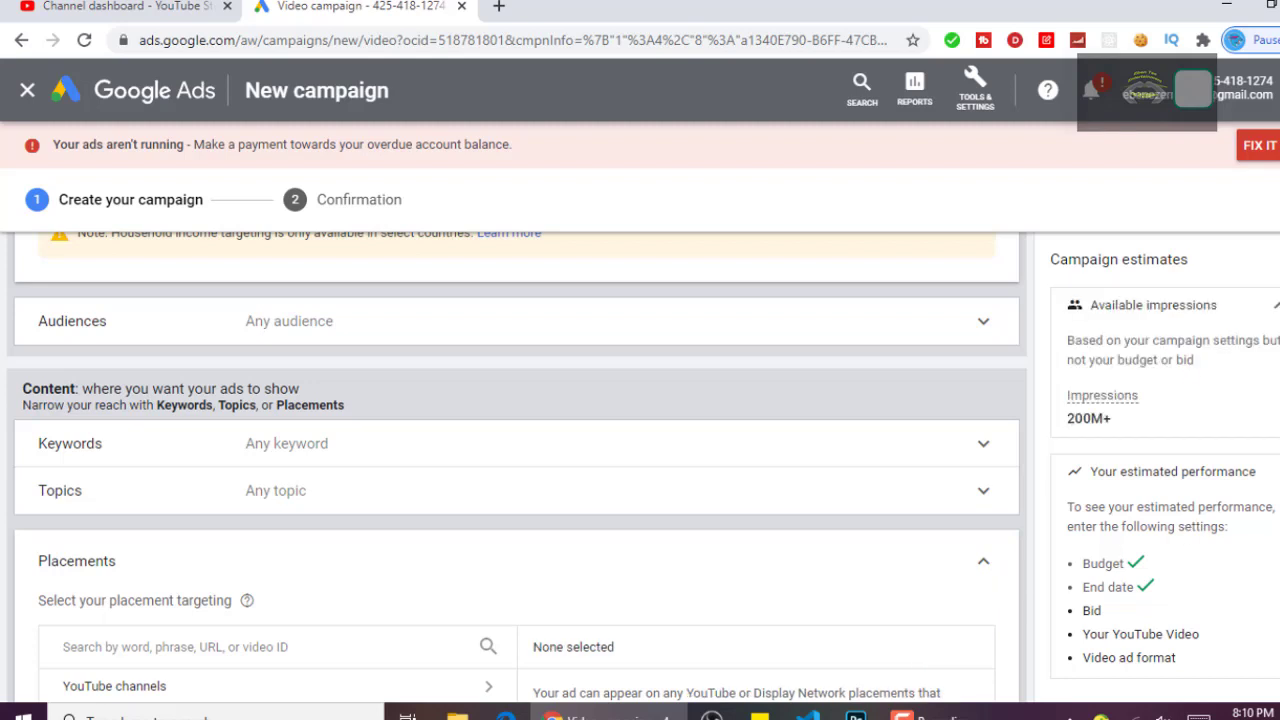
scroll(938, 457, "down", 2)
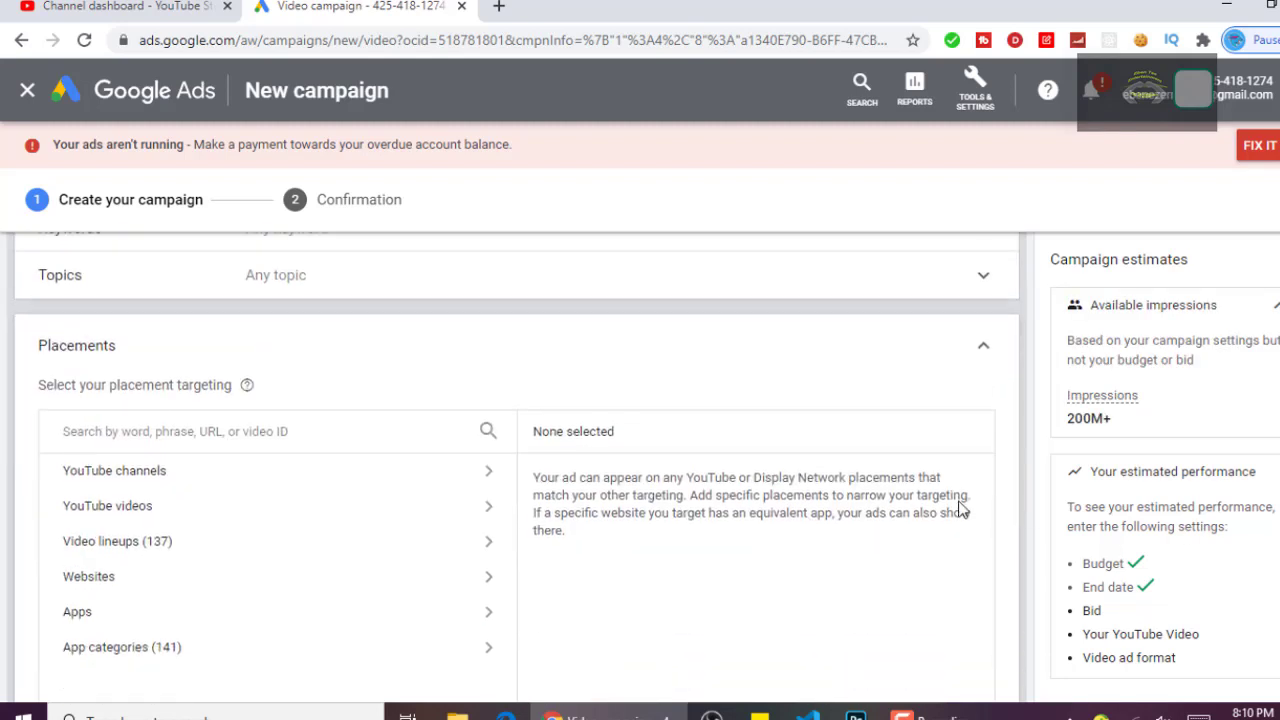
left_click(976, 346)
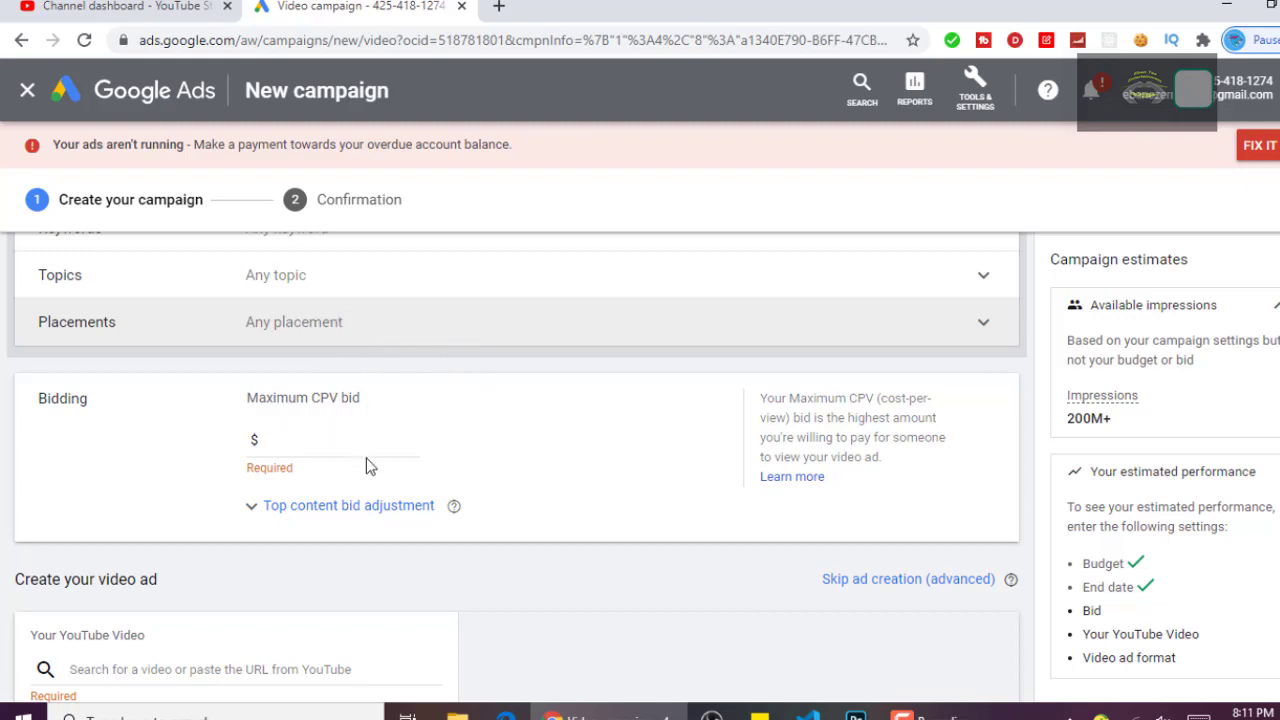
- Set the ad group's maximum CPV bid to $0.08
left_click(281, 442)
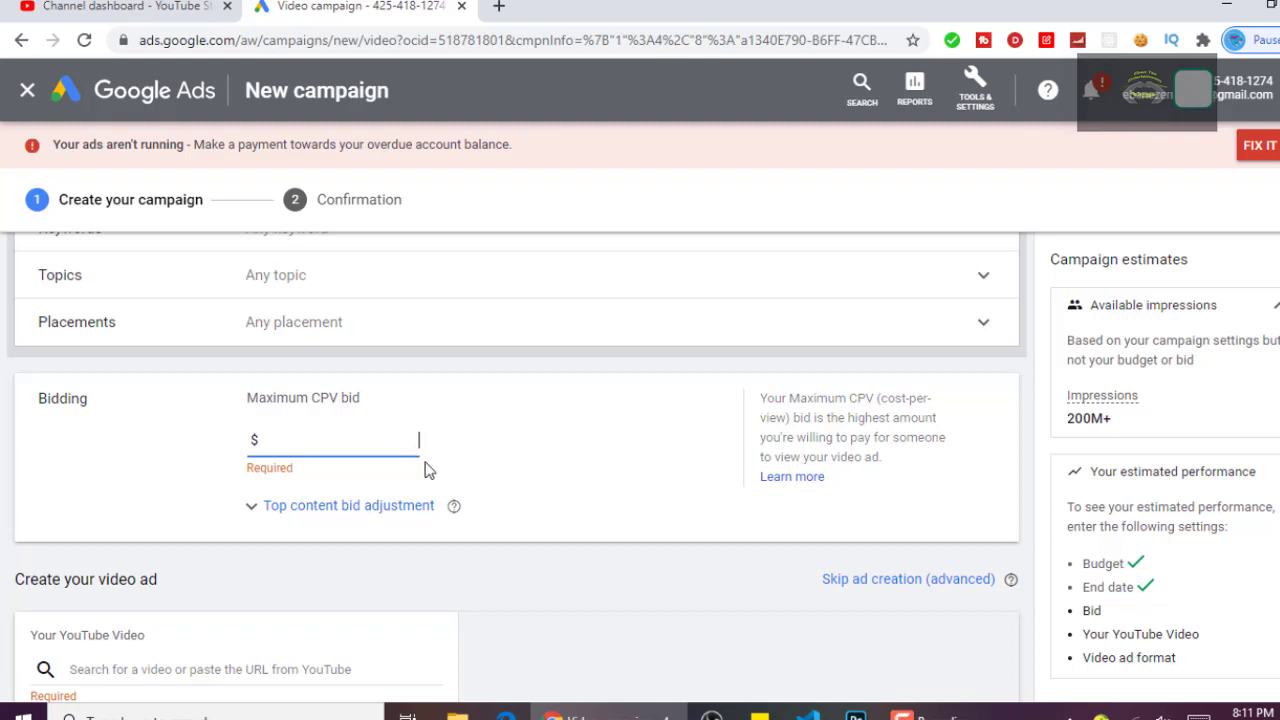
type("0.00")
key("BackSpace")
type("8")
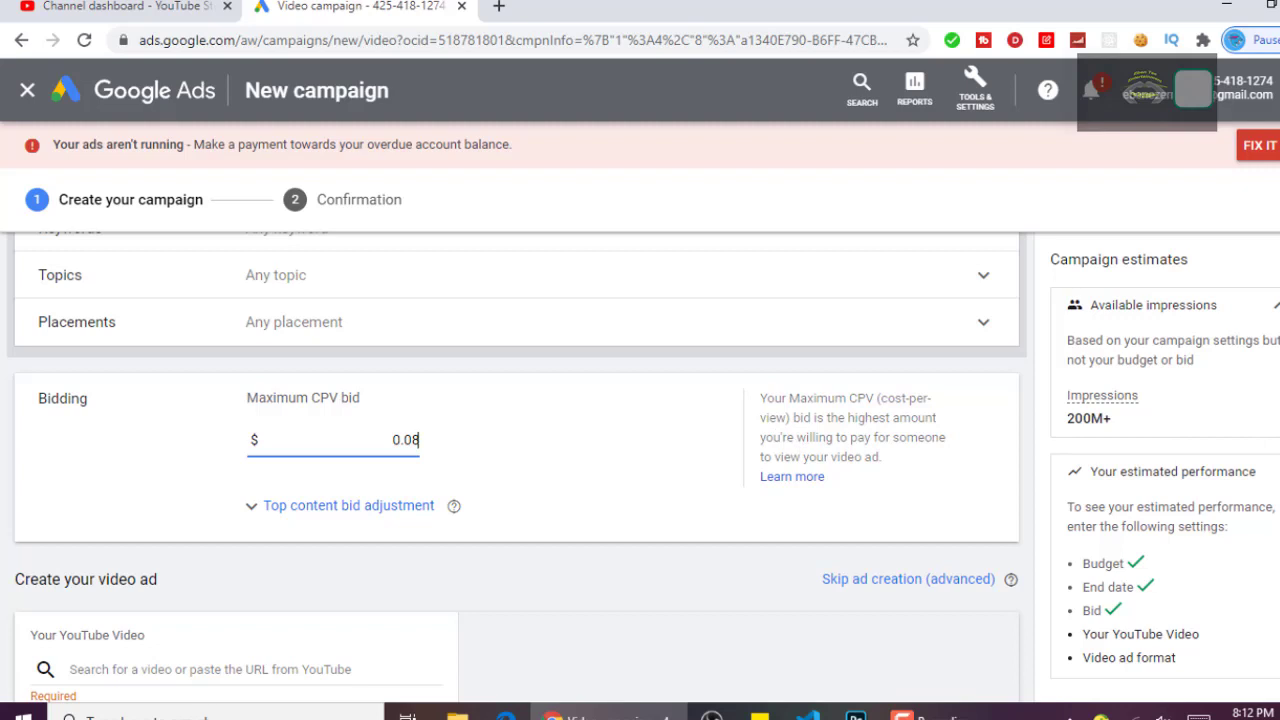
- Copy the shareable link of "How I grow my YouTube channel from 0 to 2000 Subscribers 2020" from YouTube Studio and set it as the Google Ads video
scroll(353, 450, "down", 3)
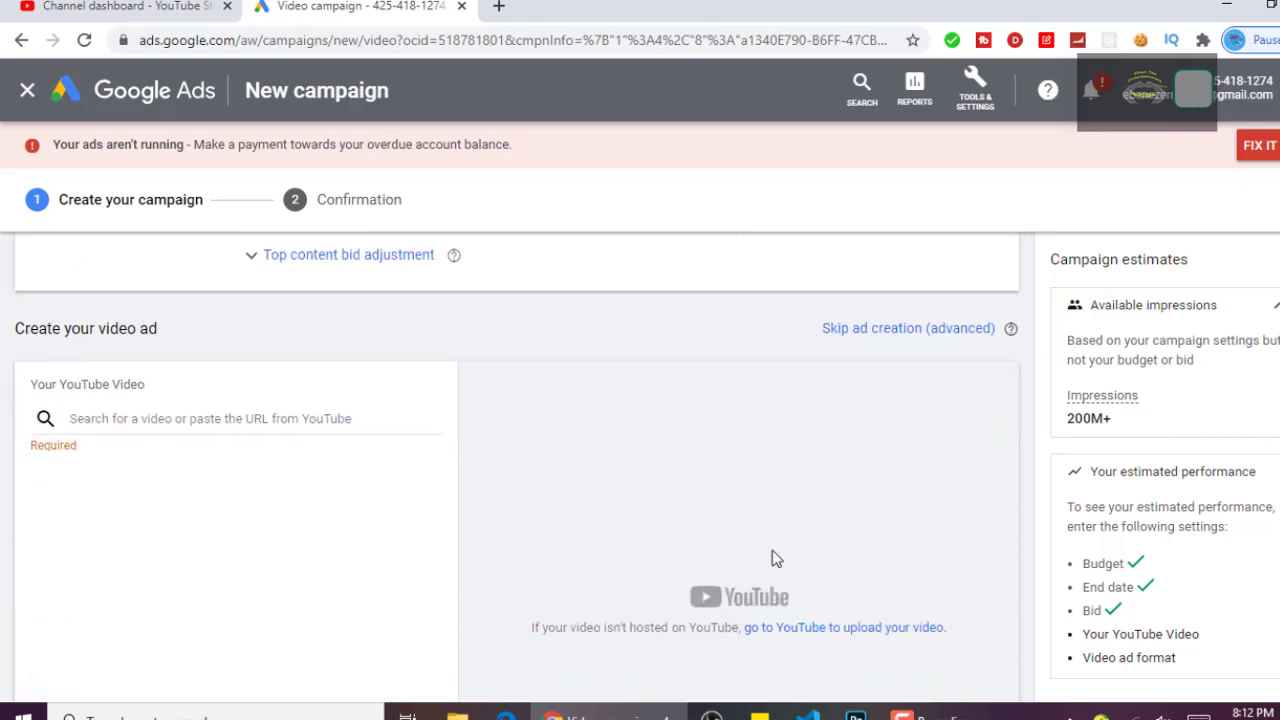
left_click(322, 417)
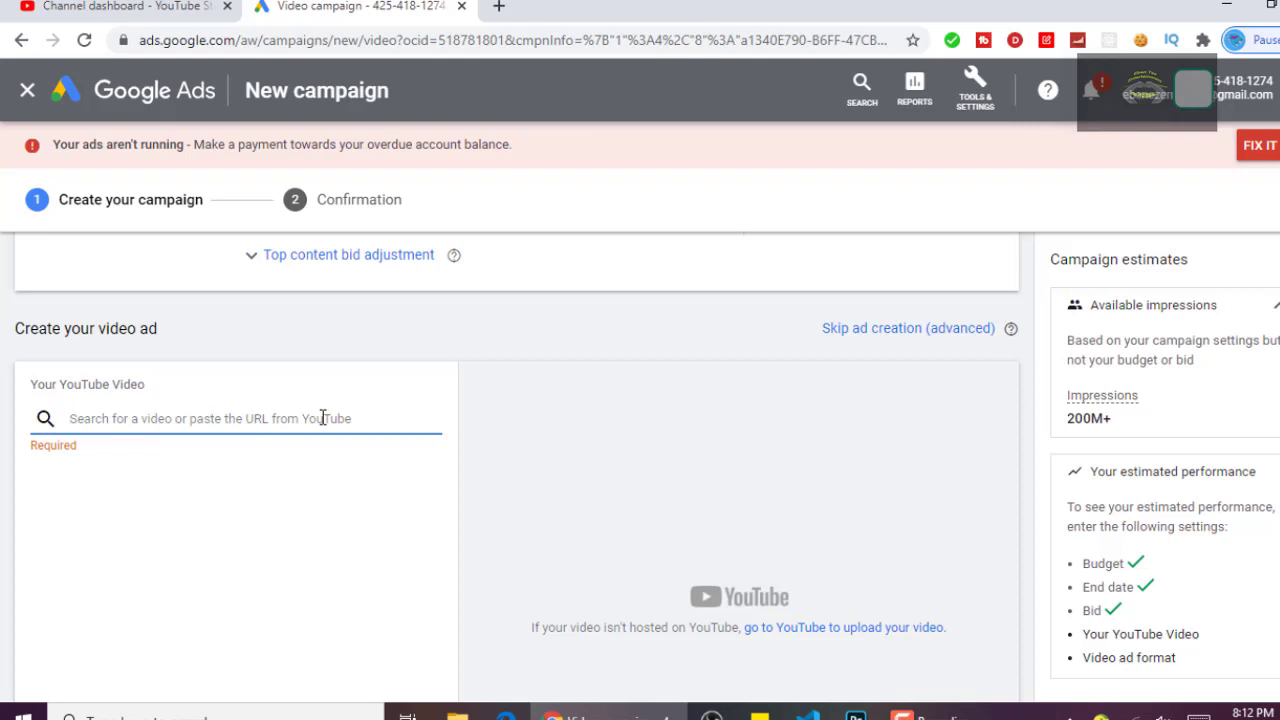
left_click(183, 10)
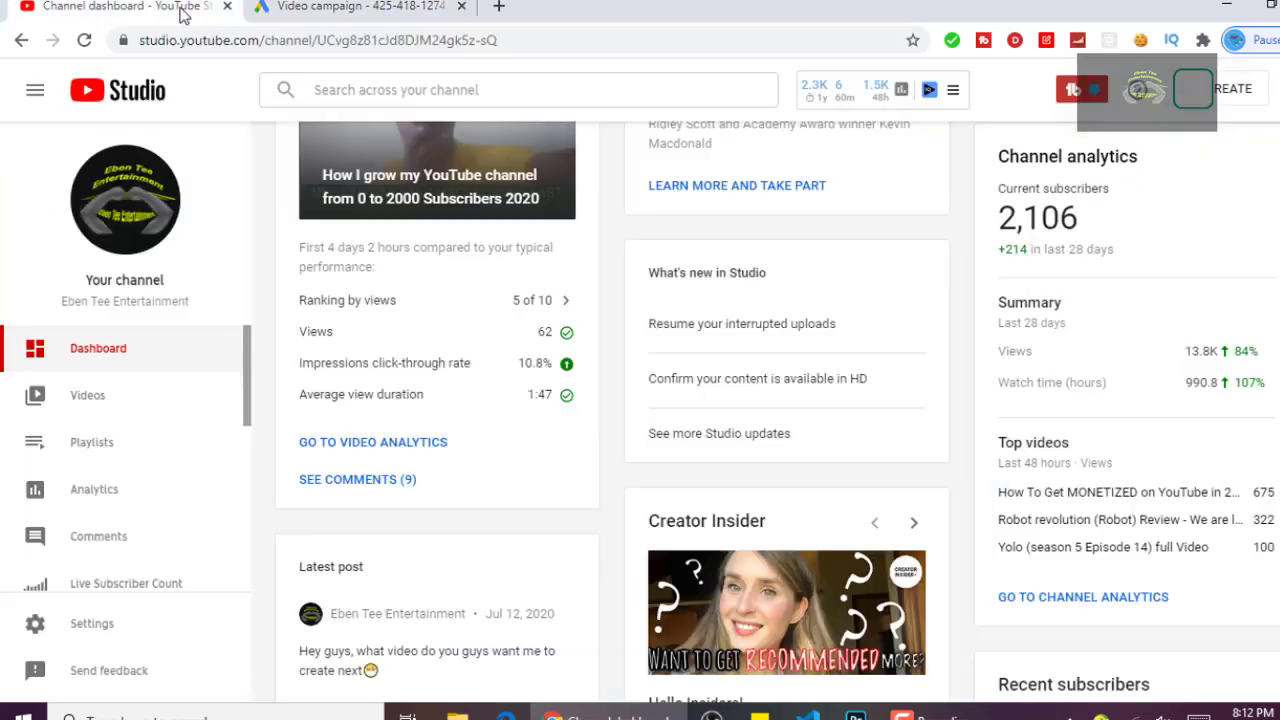
left_click(134, 390)
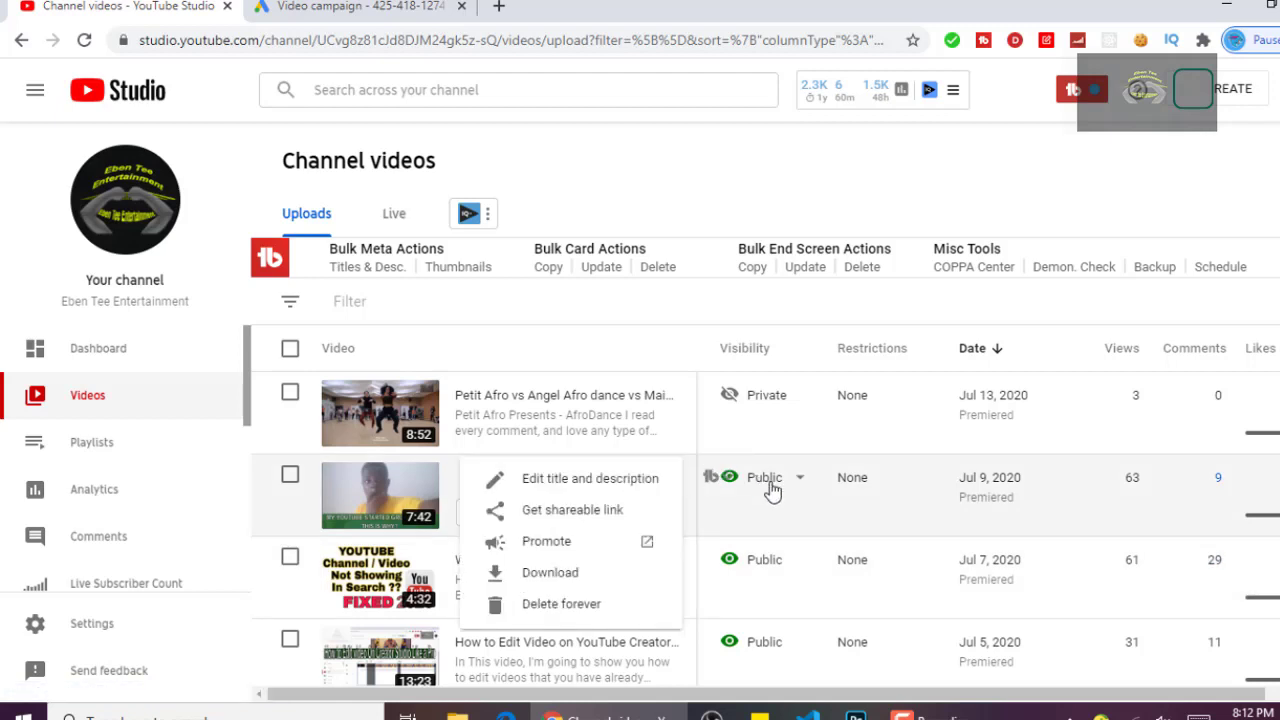
left_click(556, 526)
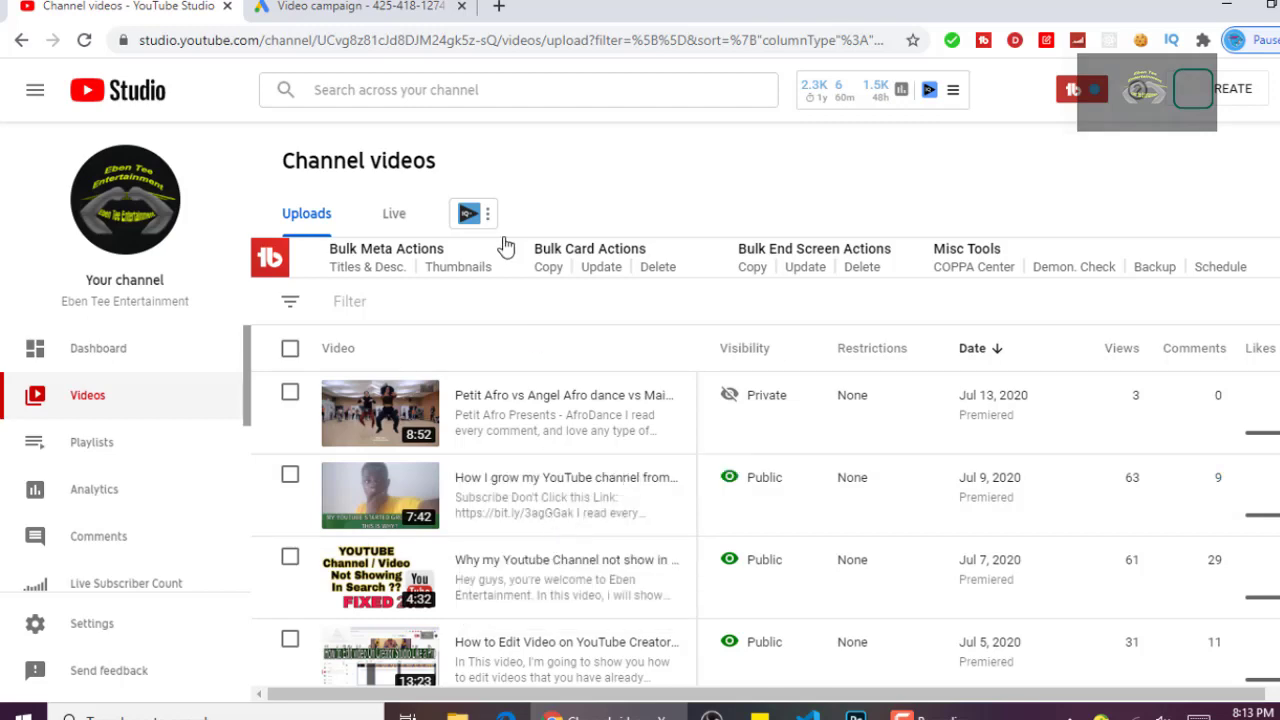
left_click(427, 6)
type("https://youtu.be/EU43W09Pu6A")
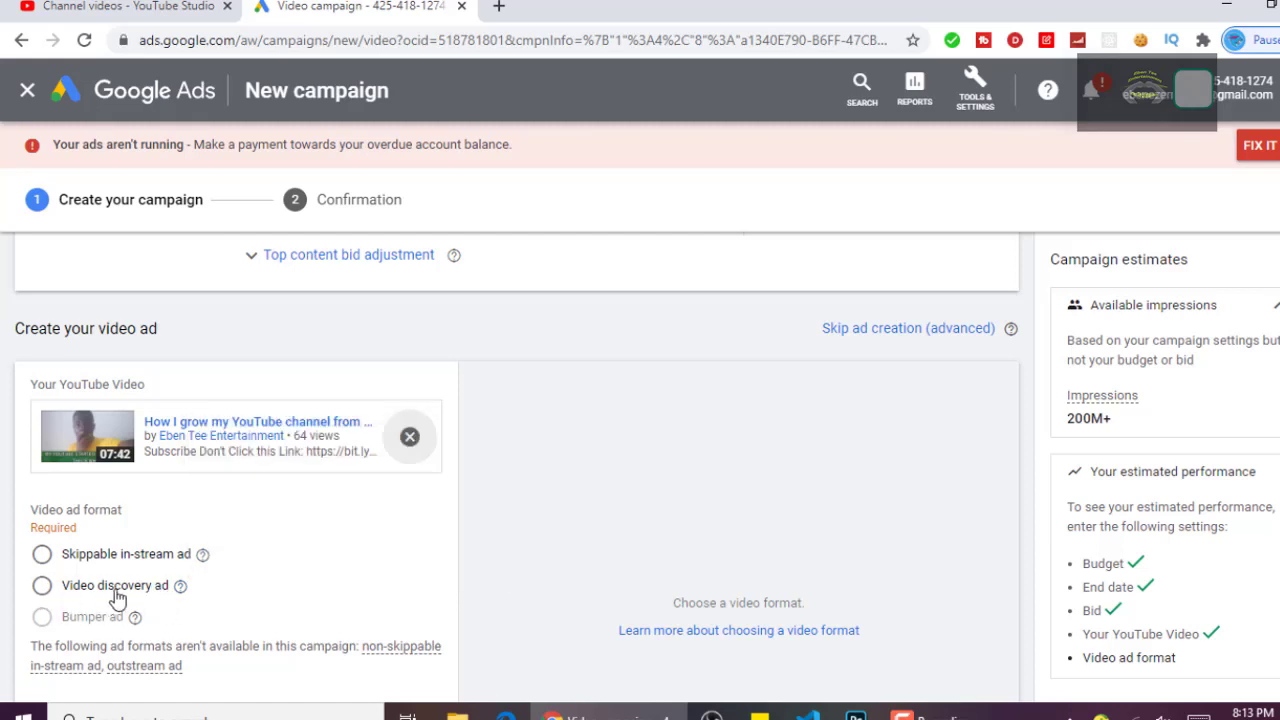
- Choose the video discovery ad format and enter the headline "How I grow my channel from scratch"
left_click(64, 592)
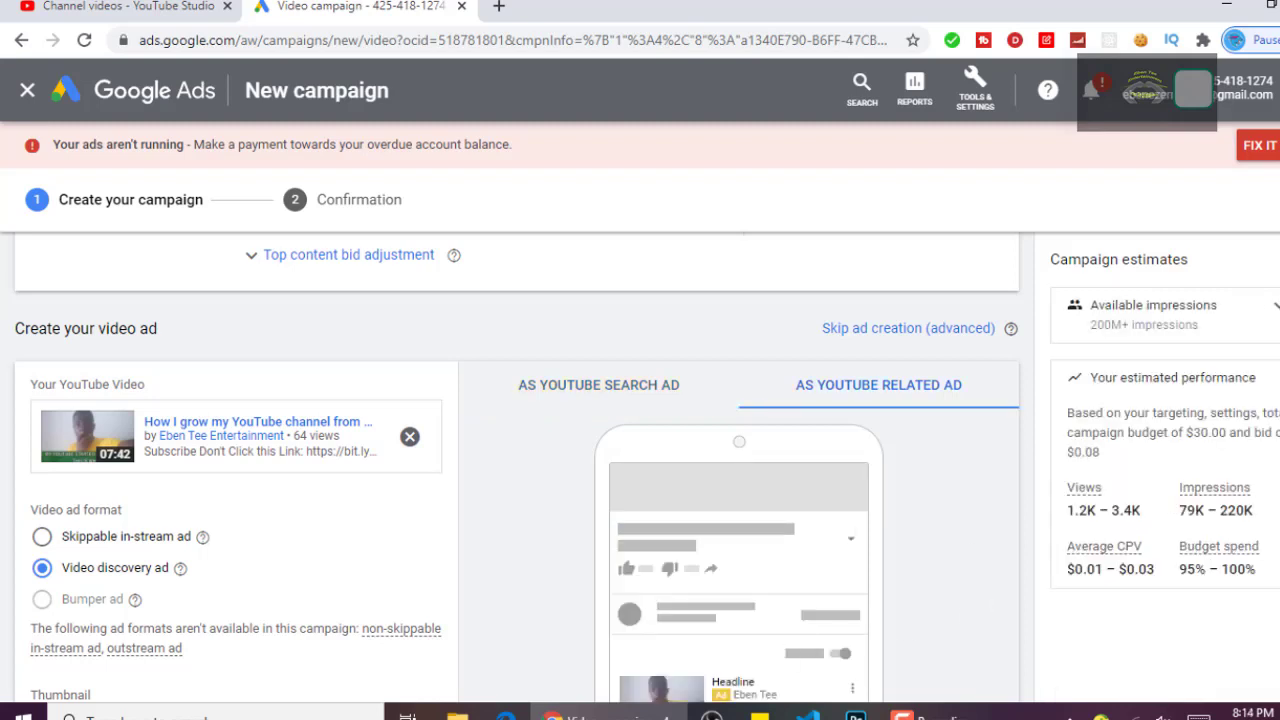
scroll(956, 462, "down", 2)
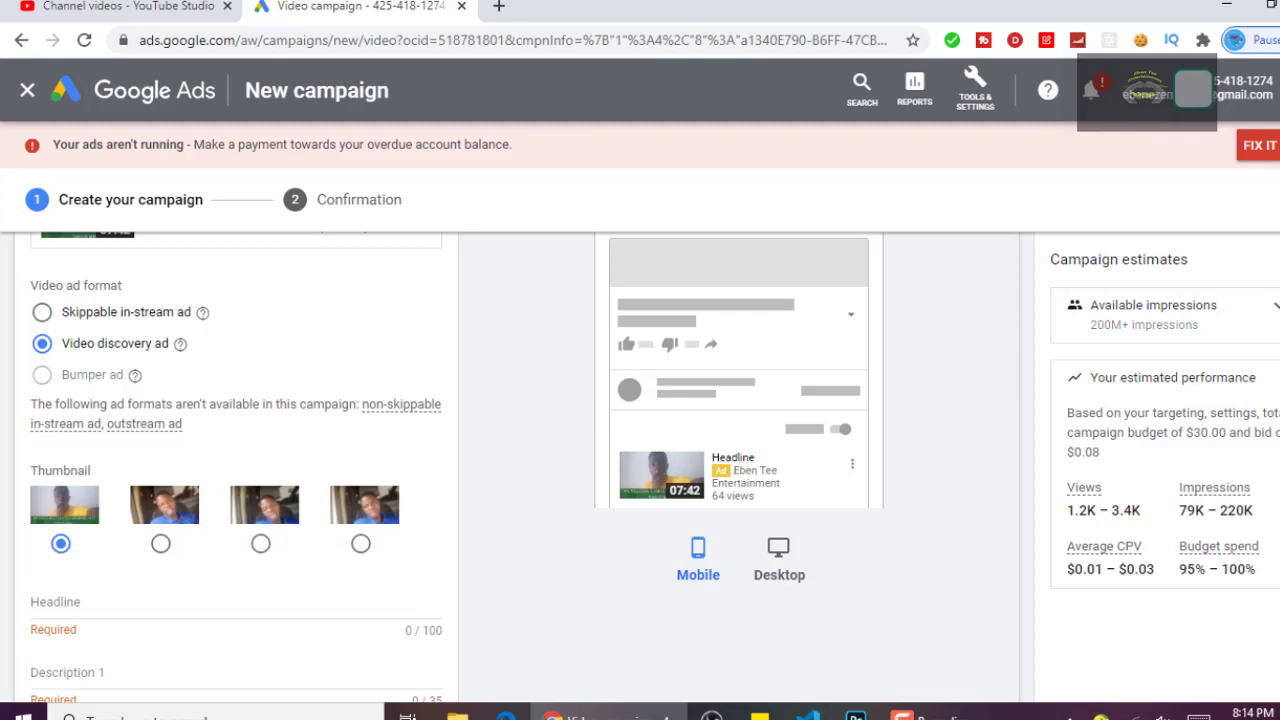
scroll(340, 489, "down", 1)
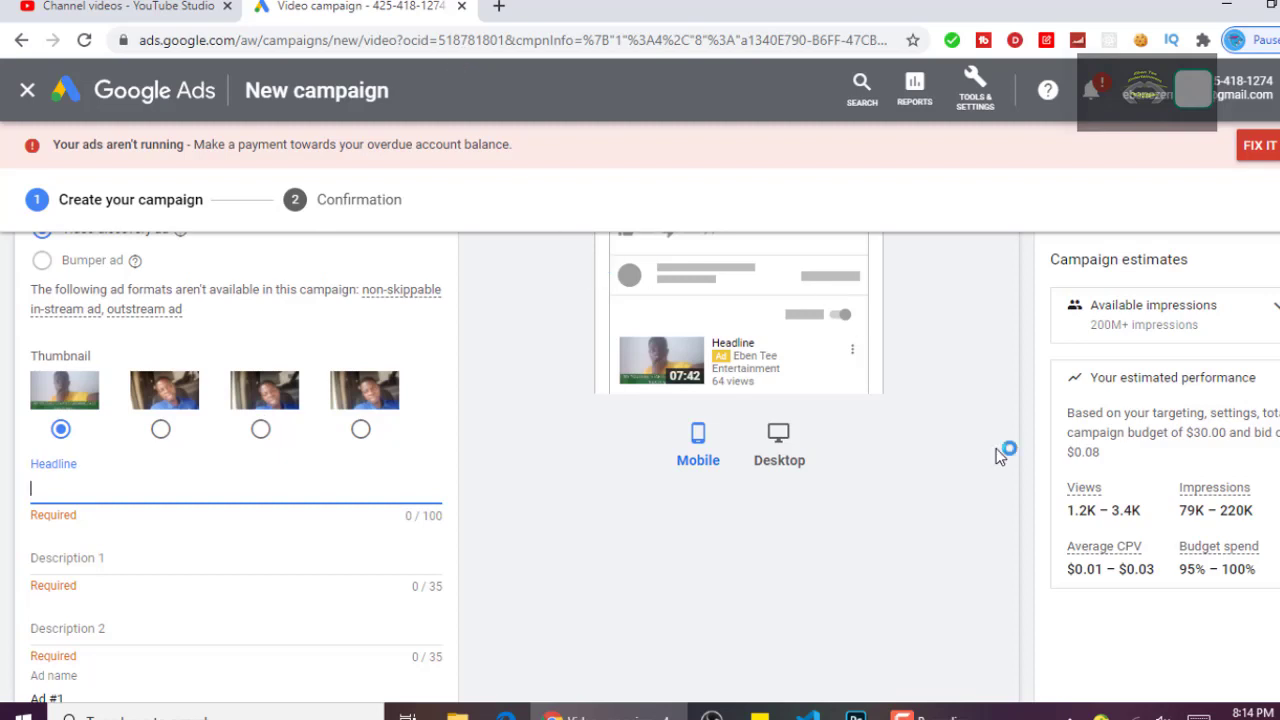
scroll(516, 466, "up", 3)
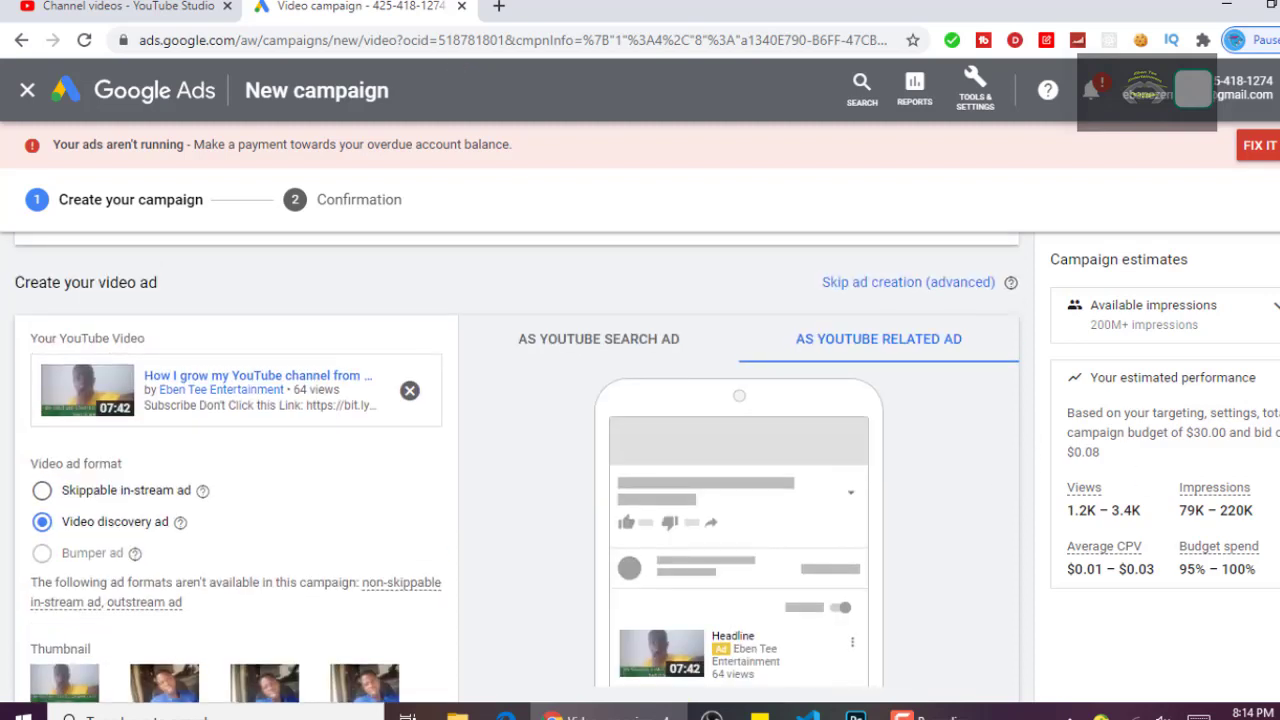
scroll(516, 466, "down", 5)
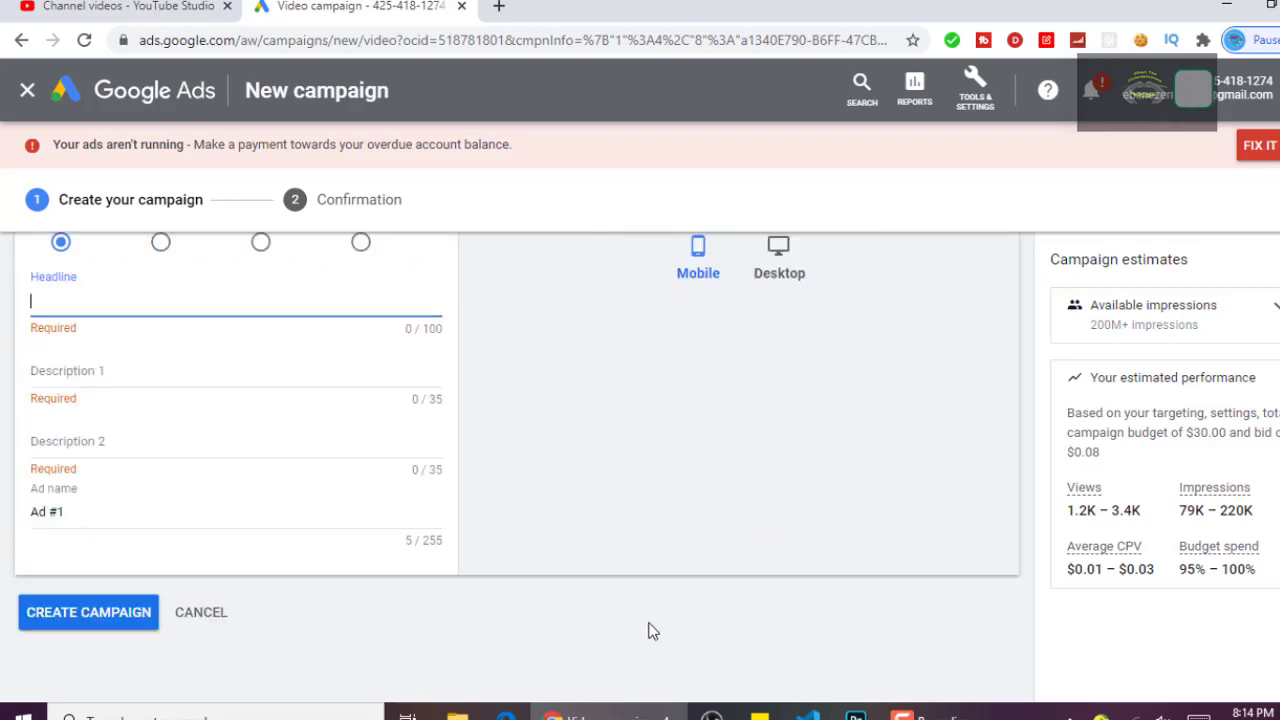
type("How I grow my channelfromscratch")
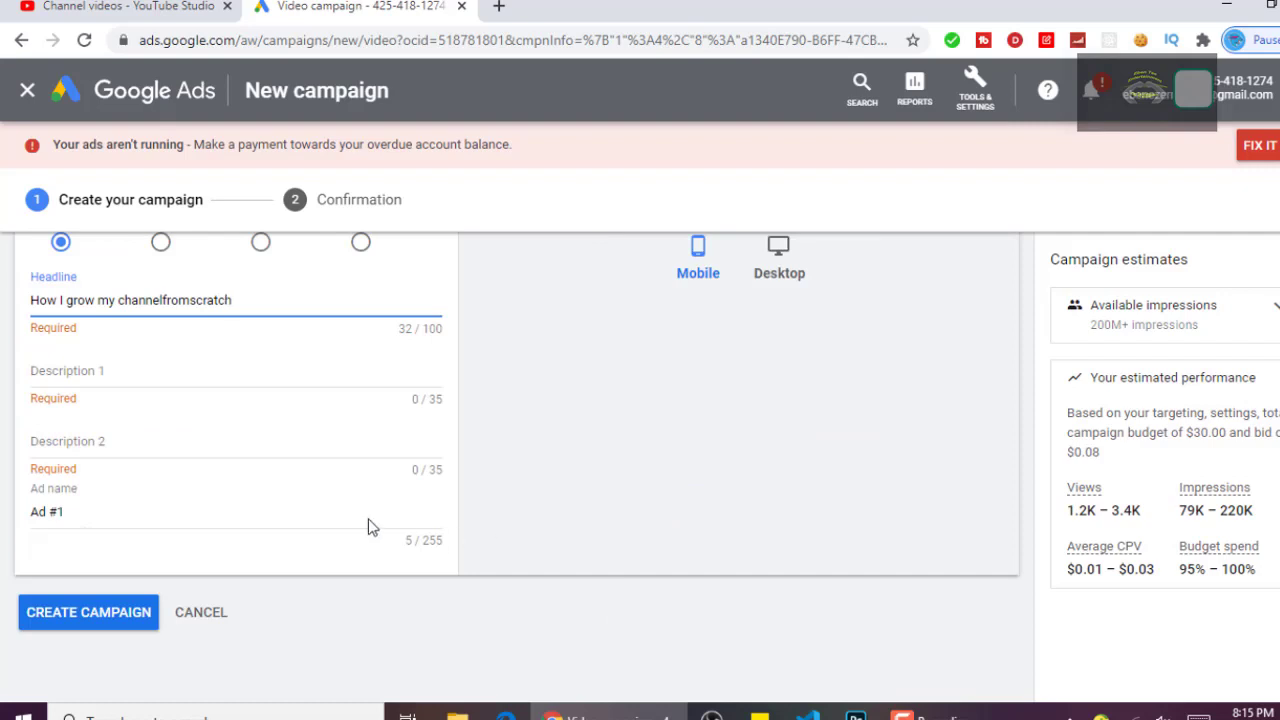
left_click(165, 301)
- Fill in the ad's Description 1 with "how to grow your channel"
left_click(172, 374)
type("how to grow")
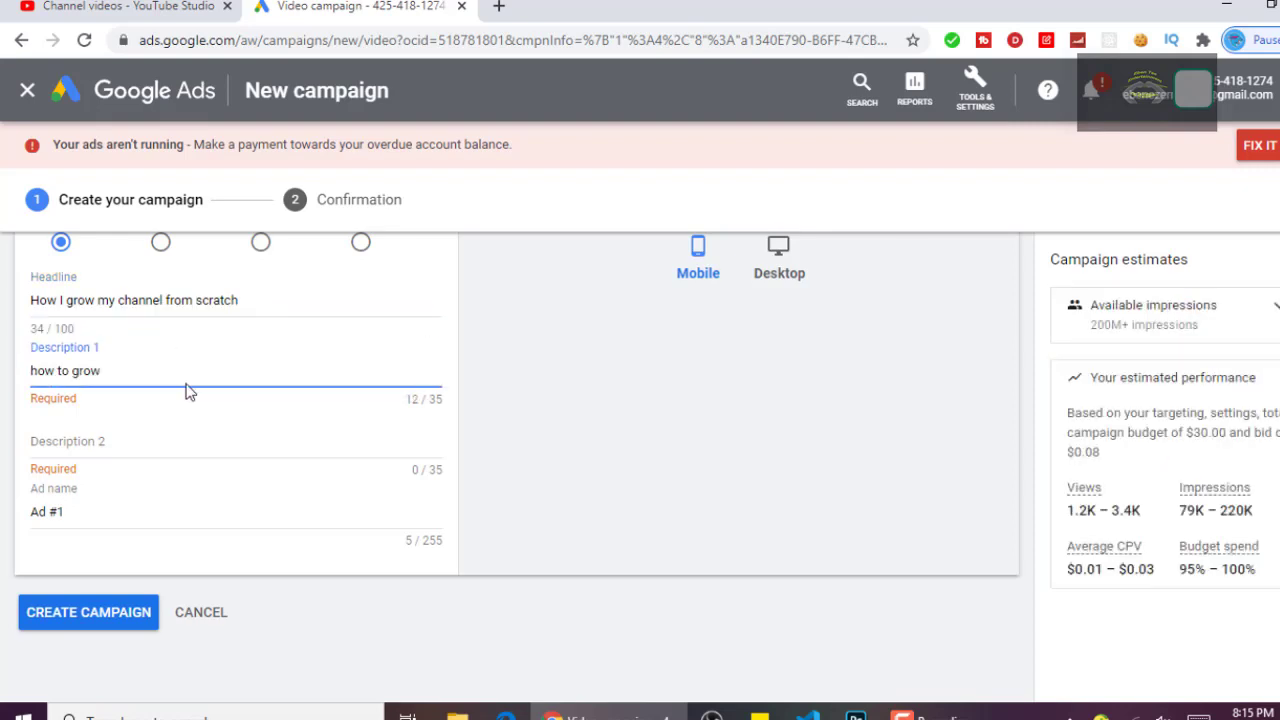
type(" yor")
type("r channel")
left_click(187, 440)
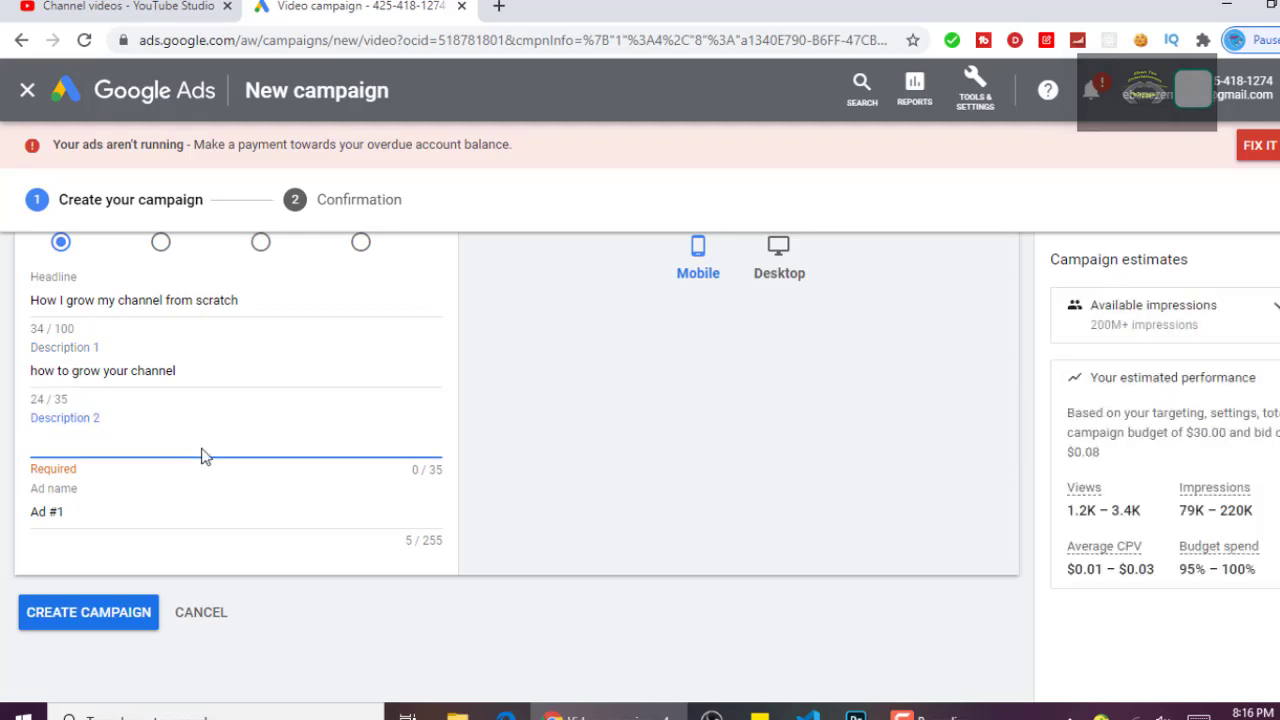
left_click(180, 369)
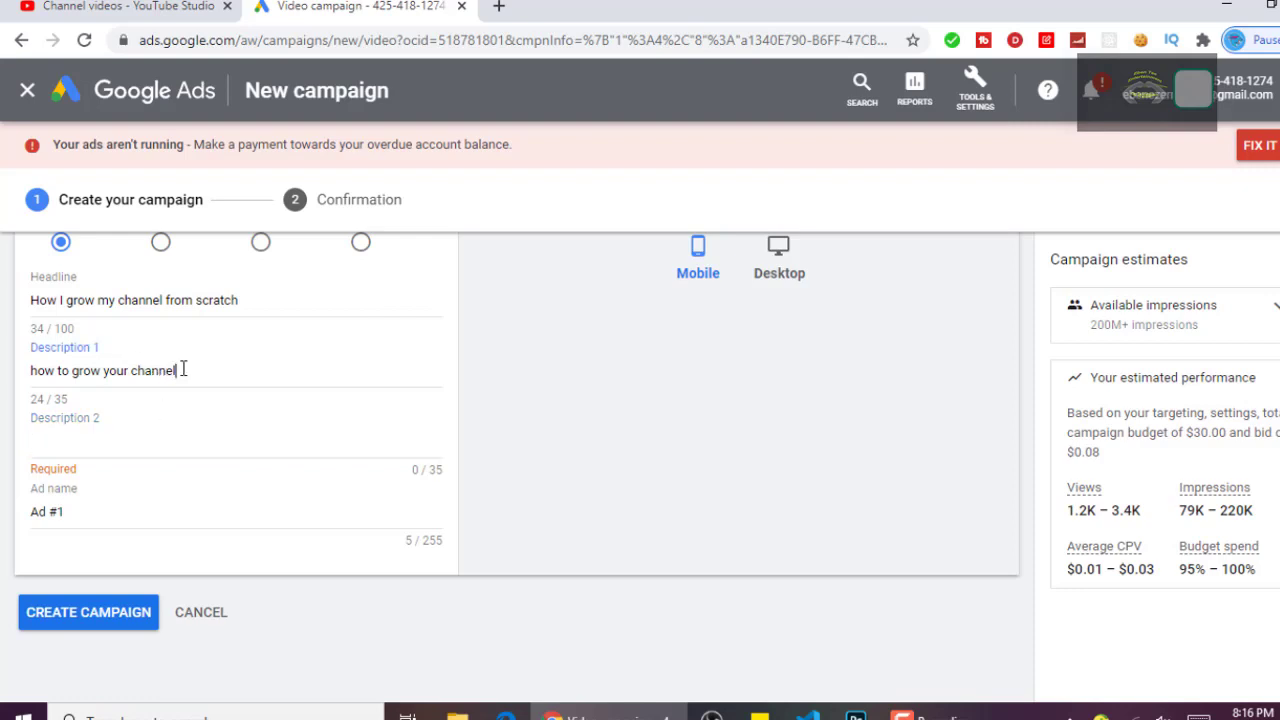
- Fill in the ad's Description 2 with "Subscribe for more video", keeping the ad name Ad #1
left_click(190, 458)
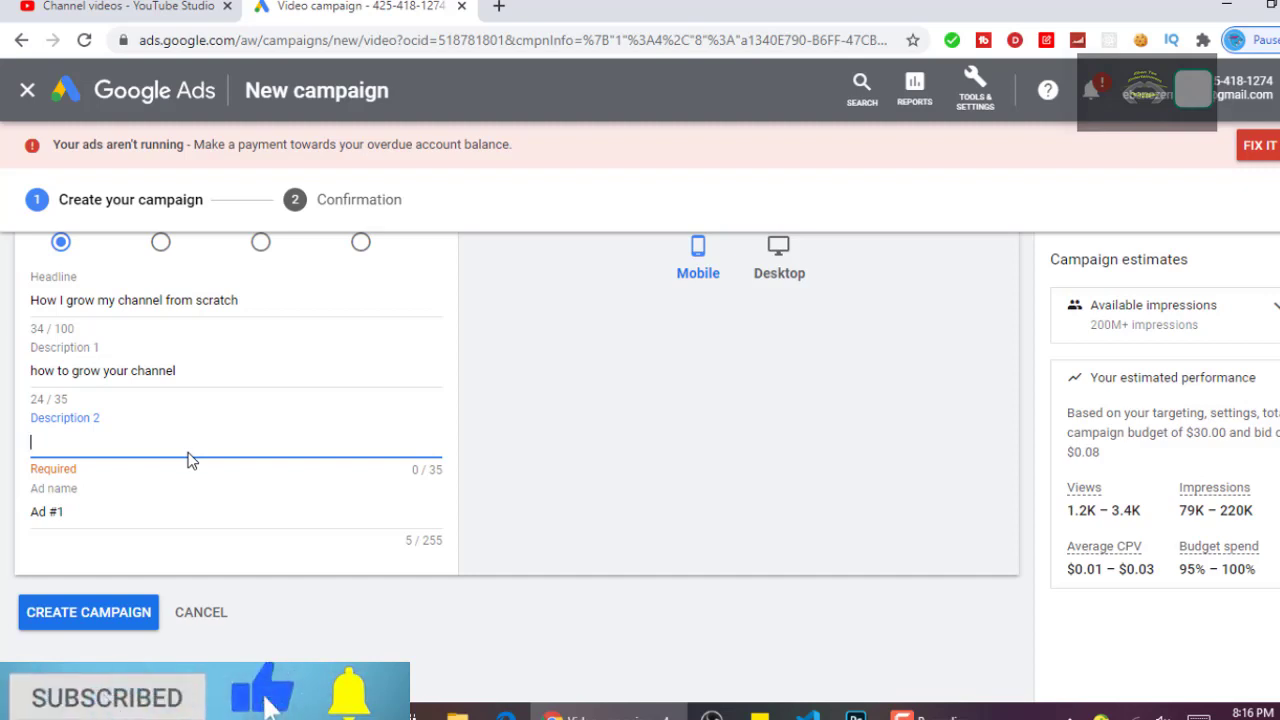
type("Su")
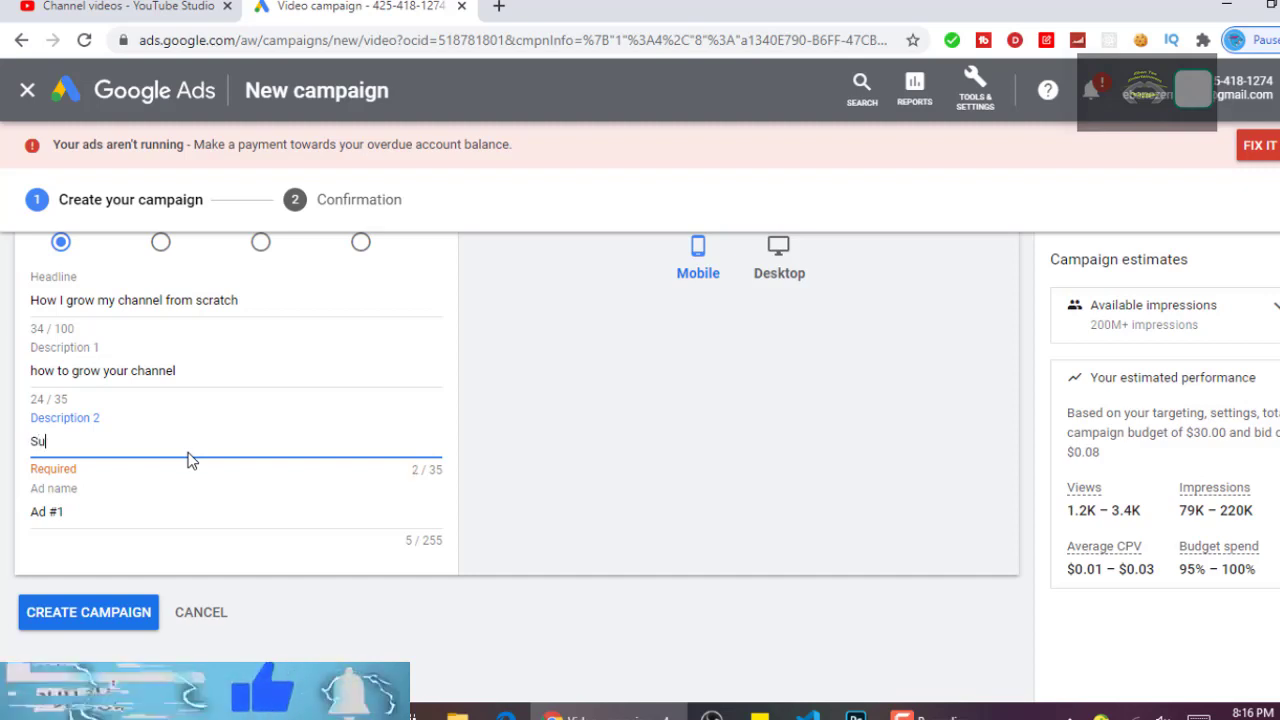
type("bscri")
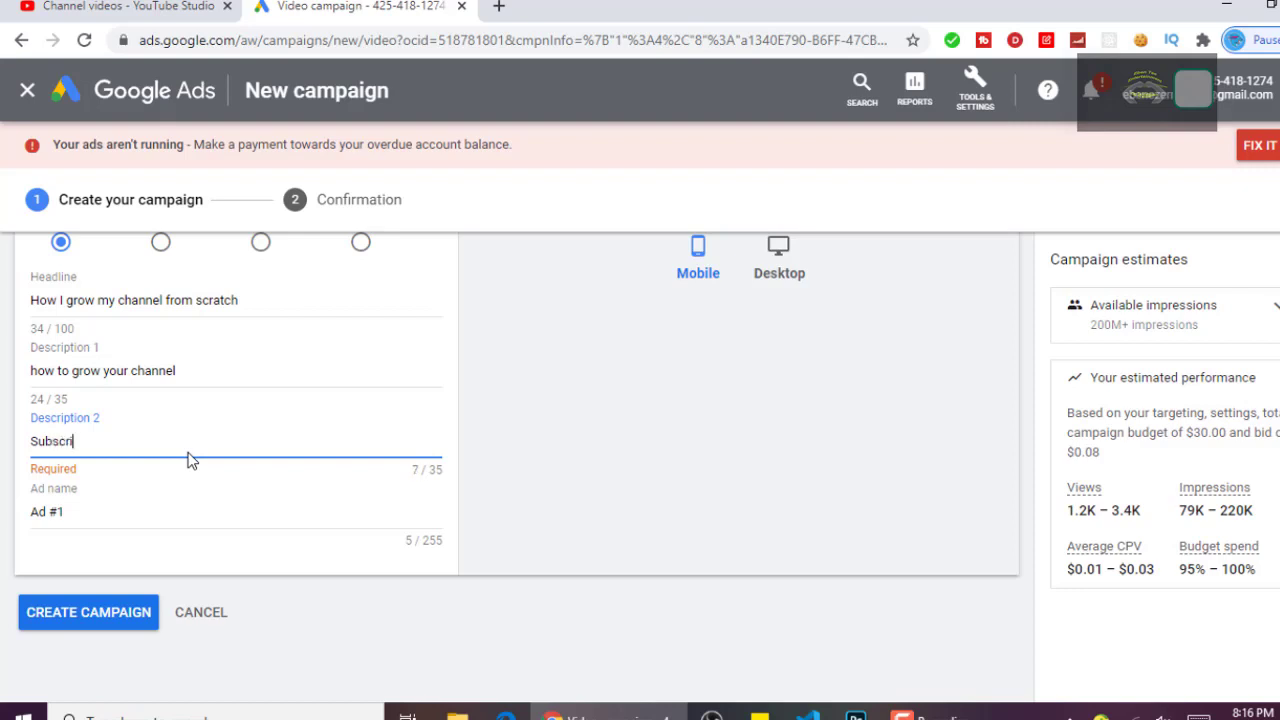
type("be for more vido")
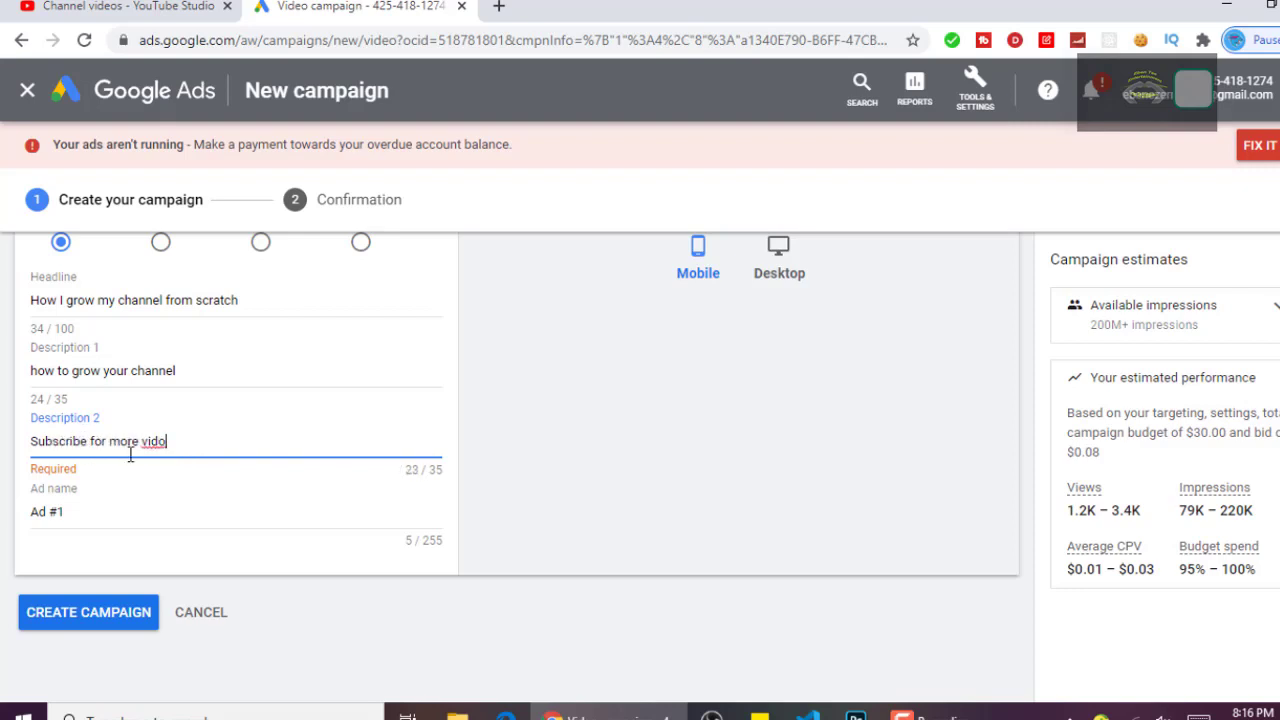
key("BackSpace")
left_click(77, 505)
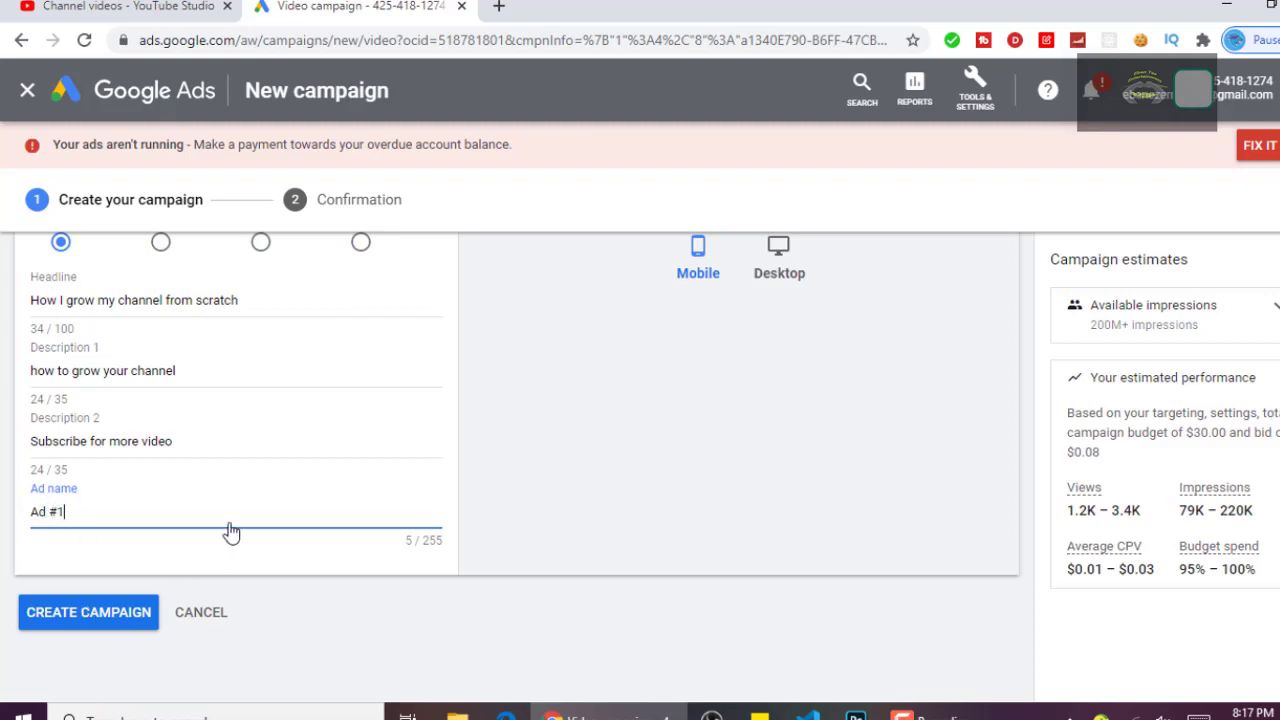
- Create the campaign and continue from the confirmation page to the new campaign
left_click(117, 618)
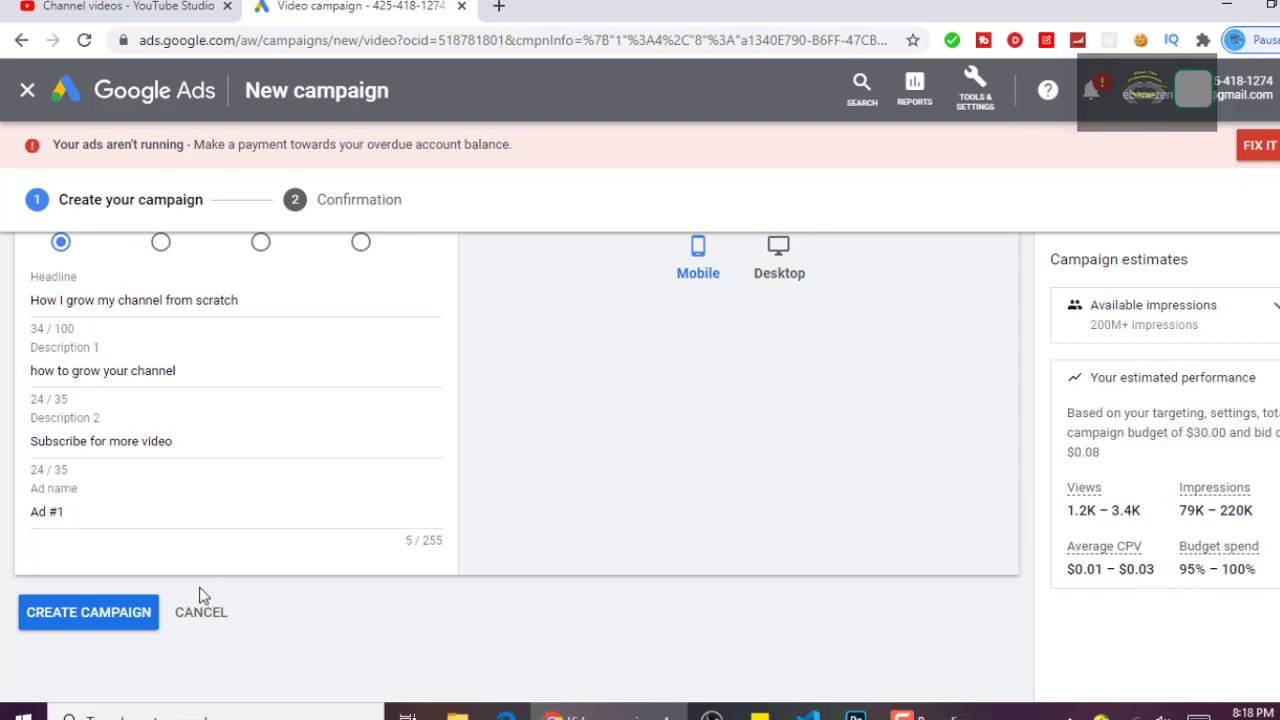
left_click(130, 620)
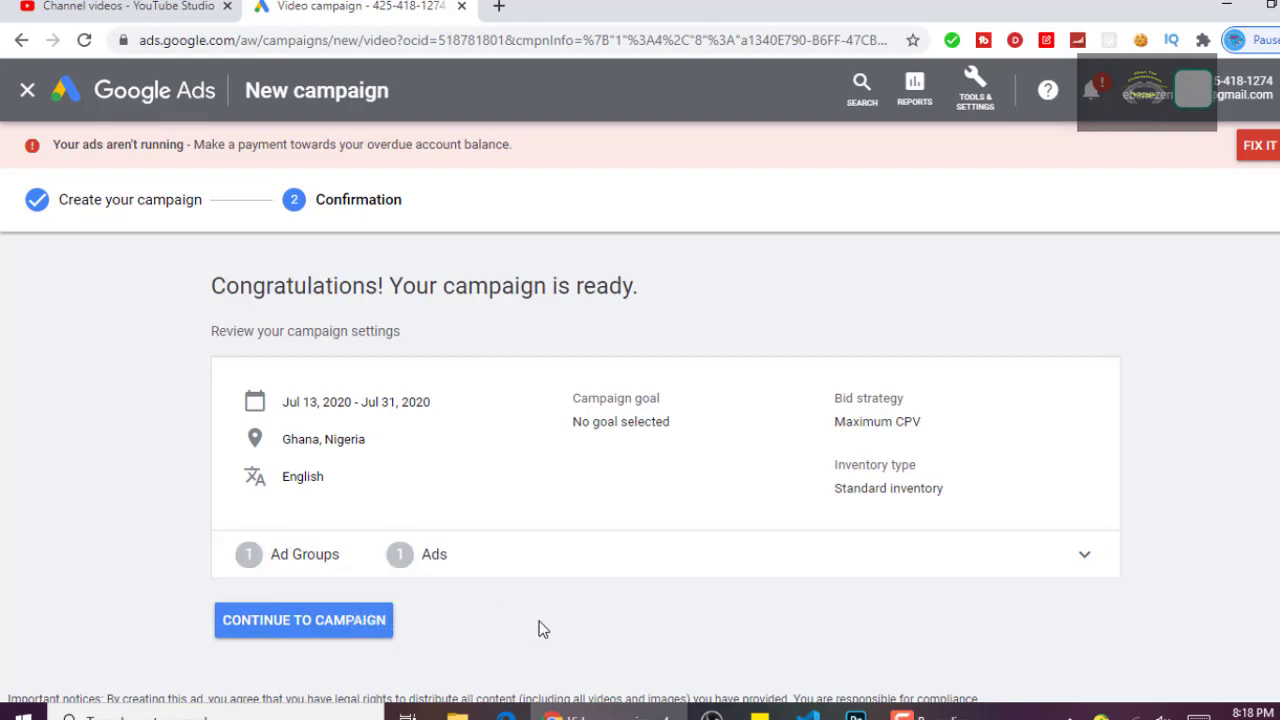
left_click(352, 622)
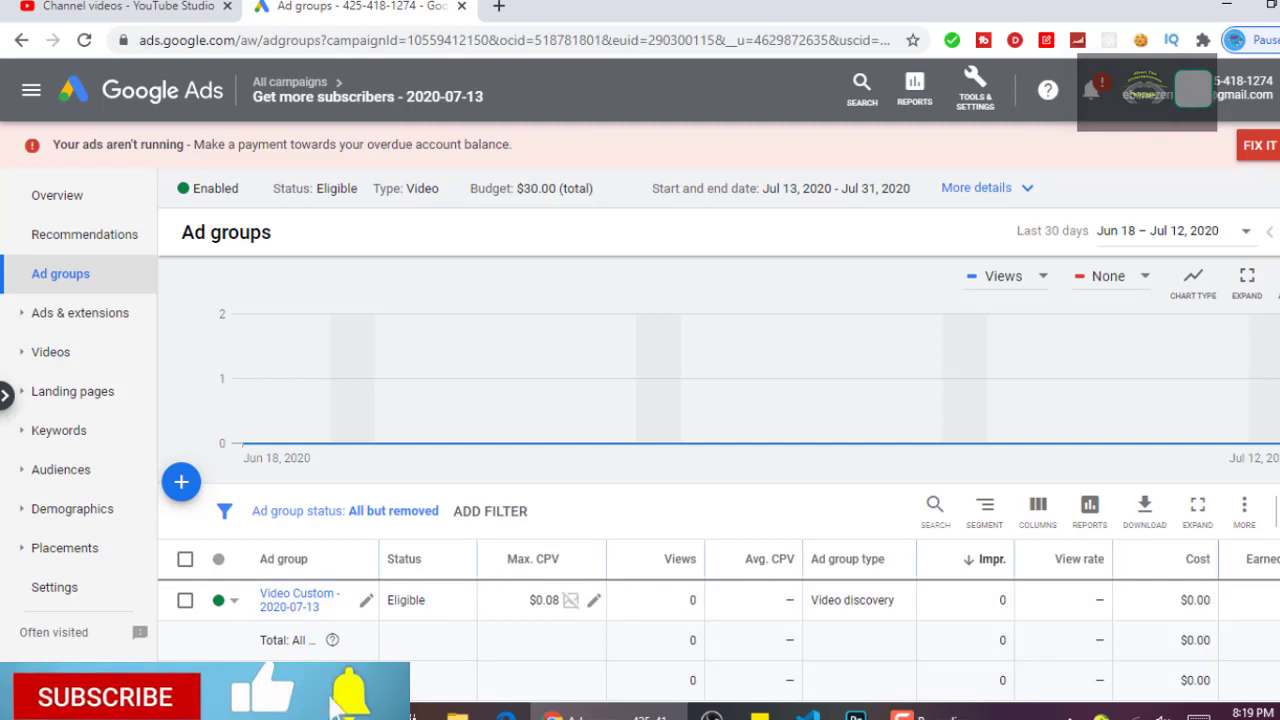
- Open the ad group Video Custom - 2020-07-13 and check the status of its ad
scroll(700, 450, "down", 1)
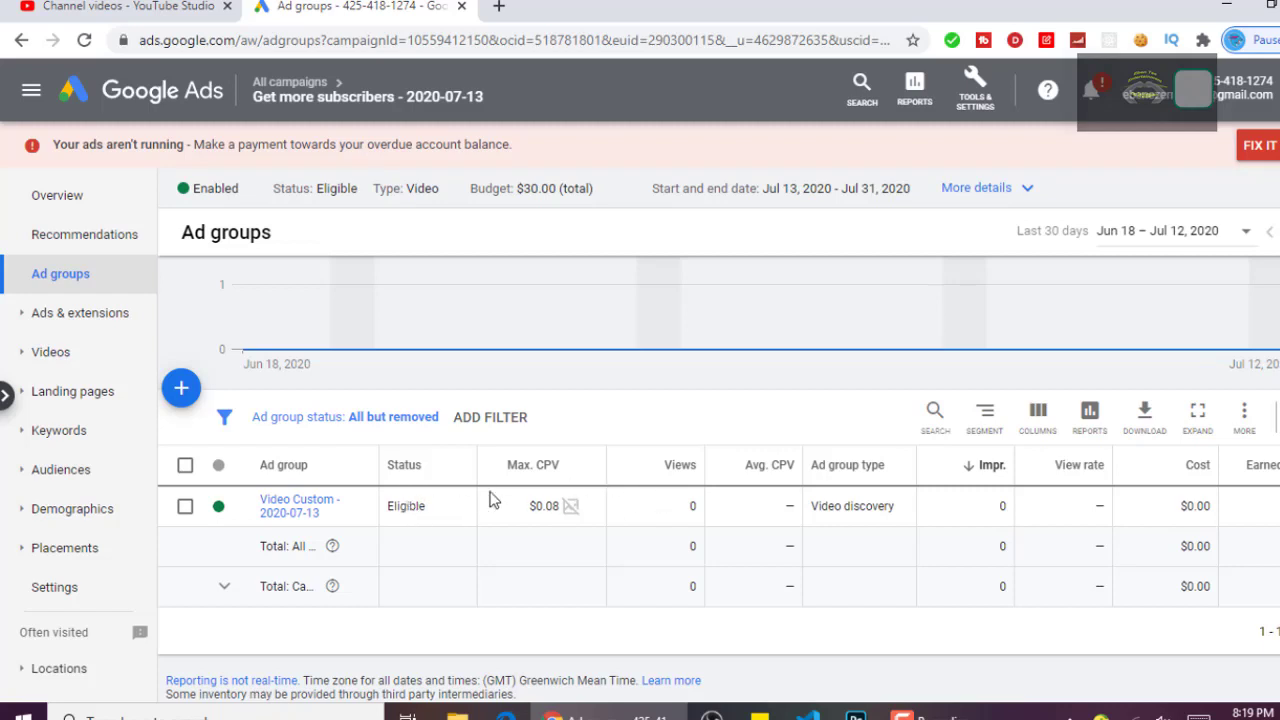
scroll(410, 517, "down", 1)
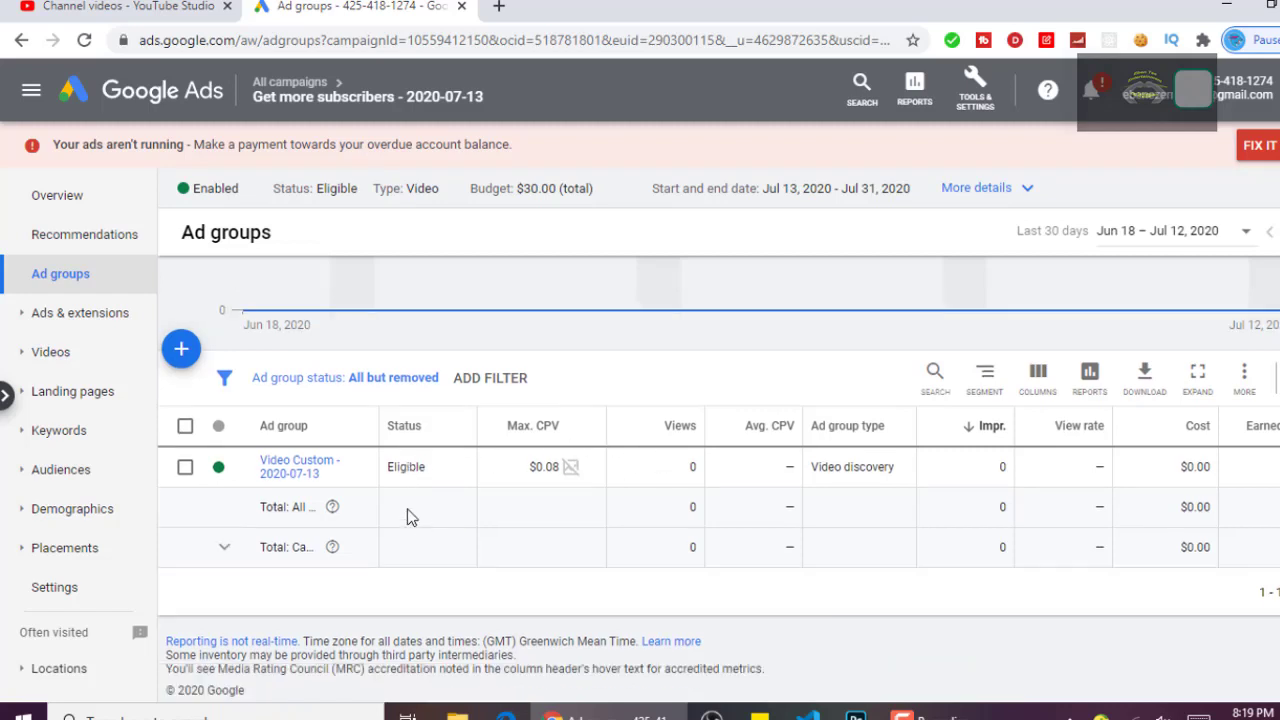
left_click(322, 463)
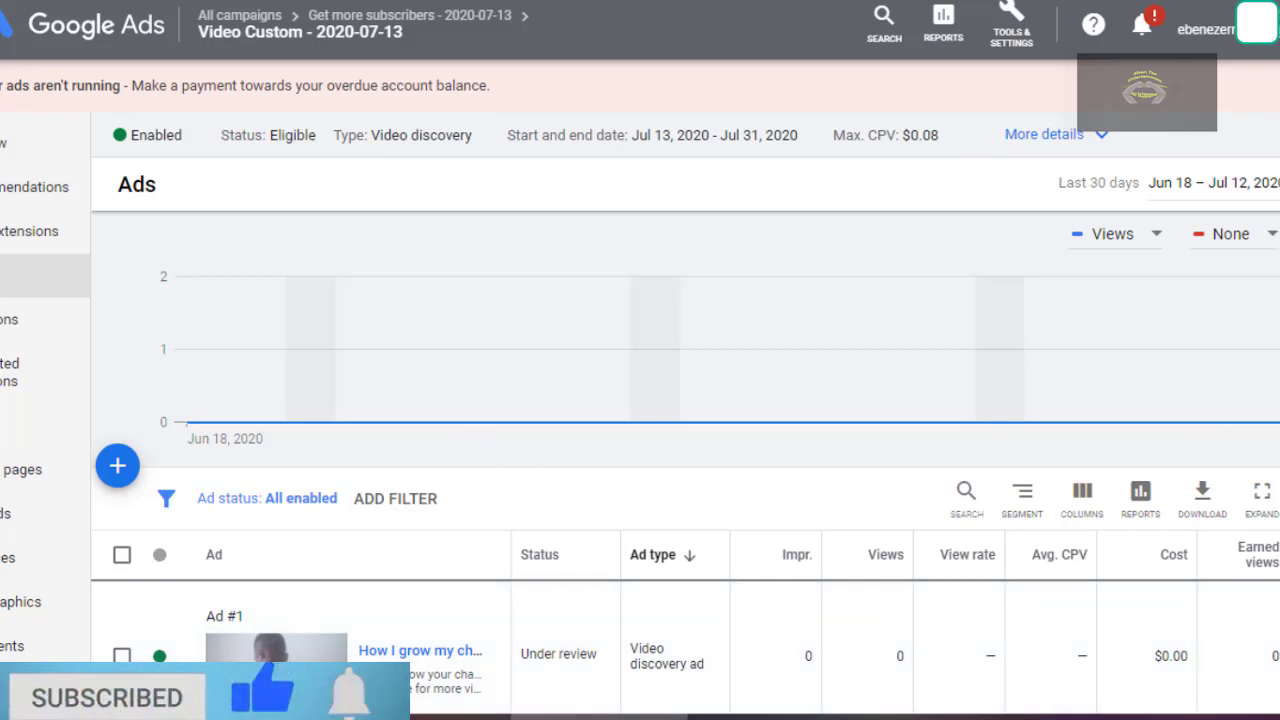
scroll(1193, 444, "down", 2)
scroll(685, 468, "down", 1)
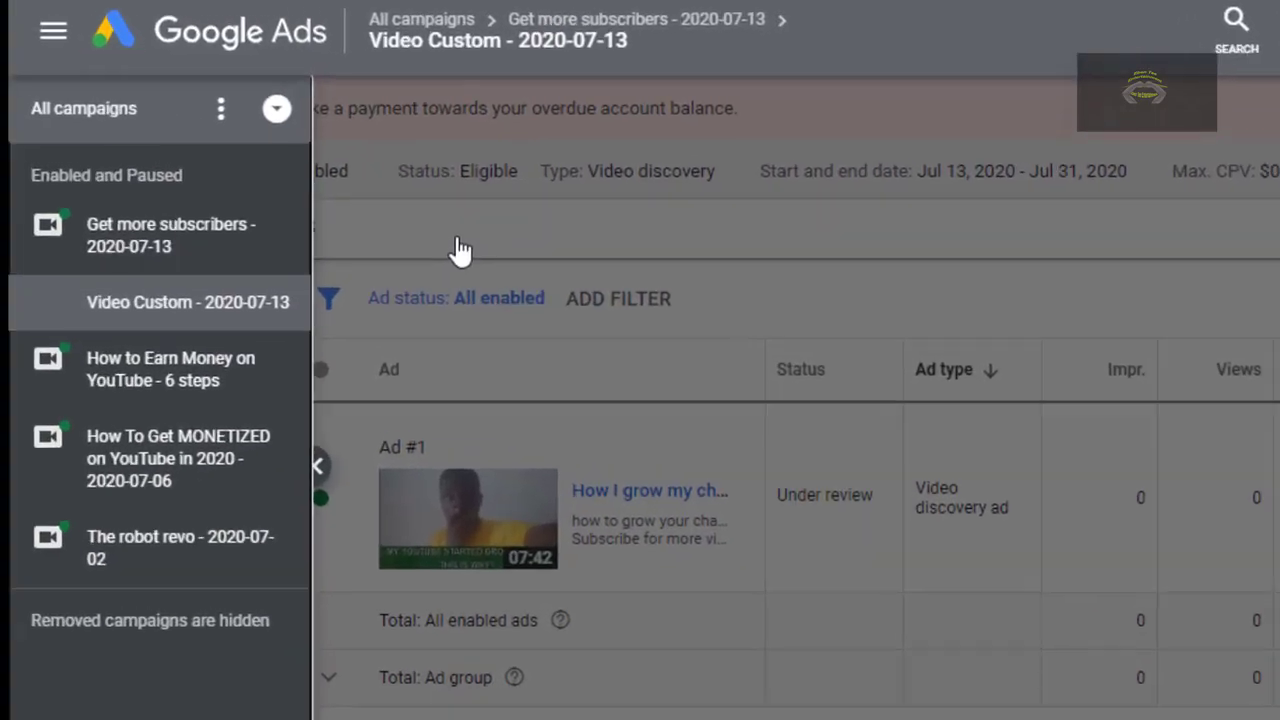
left_click(455, 250)
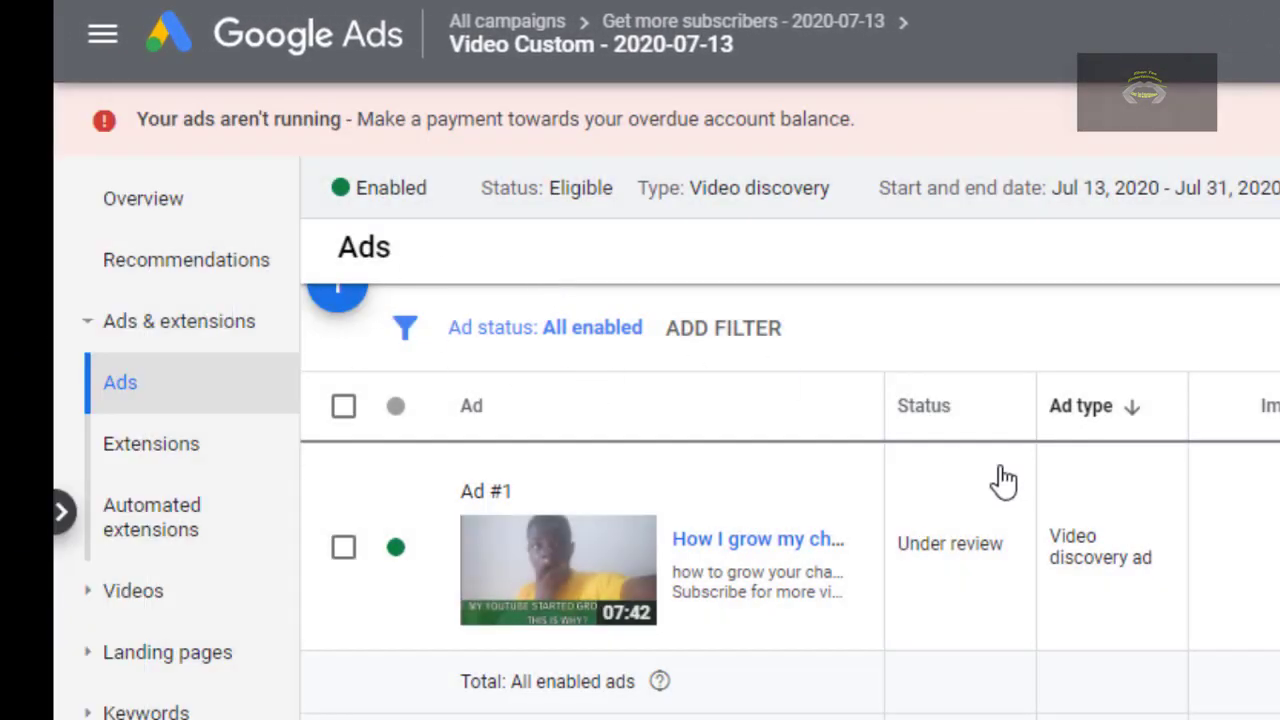